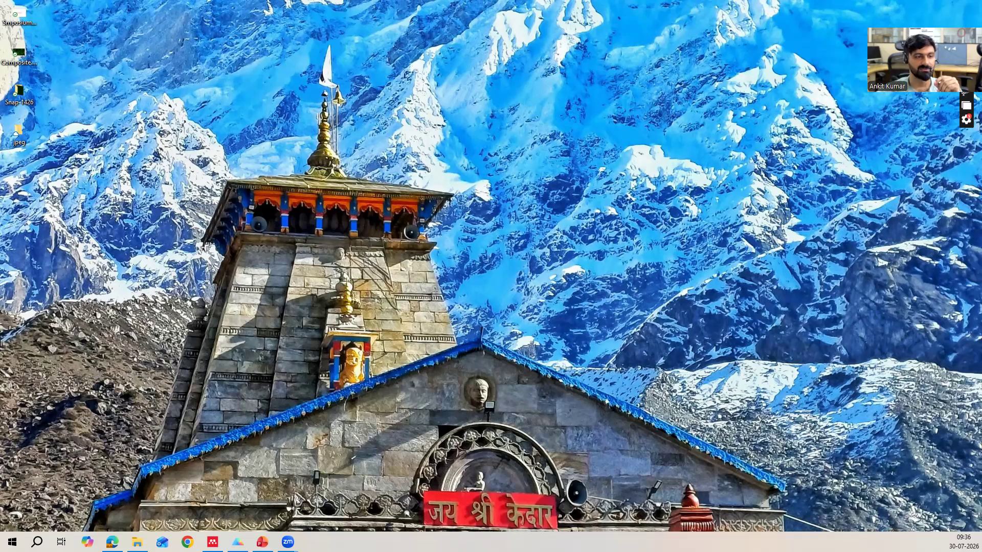
View the presentation slide on Newtonian fluids with the pipe sketch and governing equations, and close the slide show.
click(262, 542)
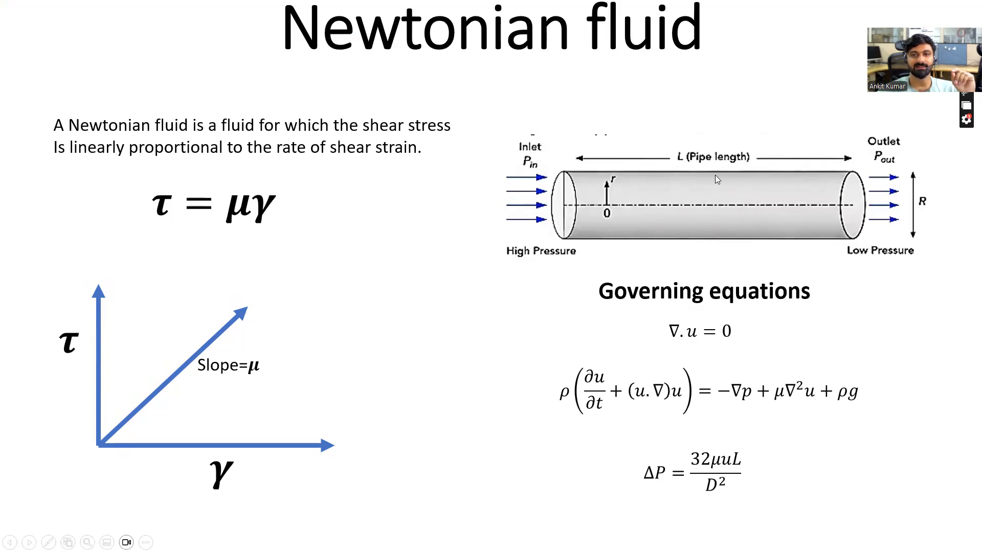
key(Escape)
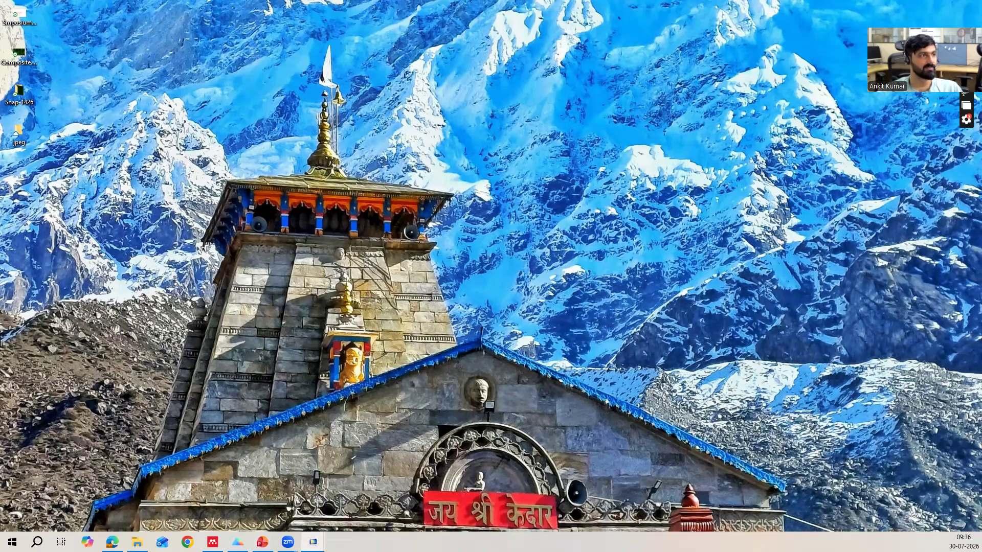
Switch to COMSOL Multiphysics, bring its window onto this screen and maximize it.
drag(0, 17, 641, 17)
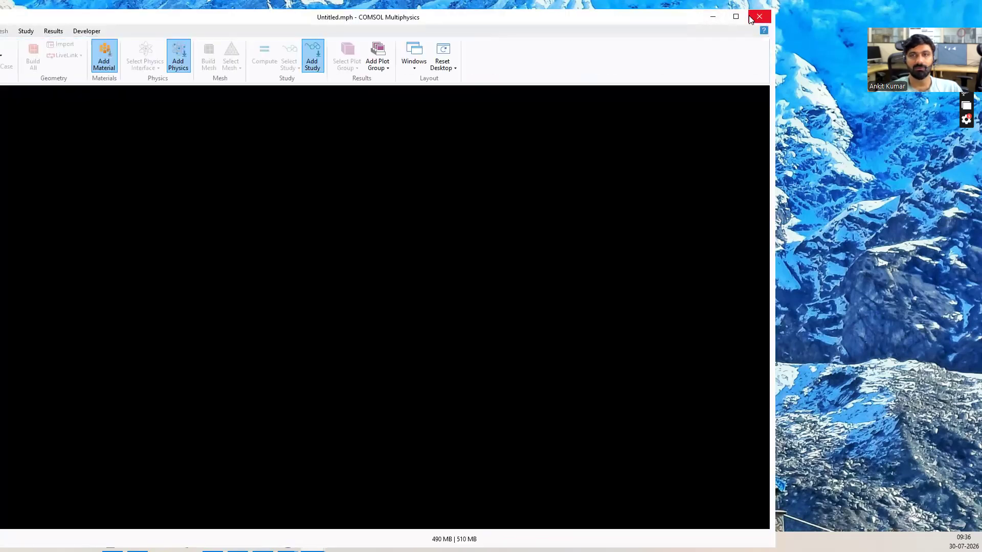
click(750, 19)
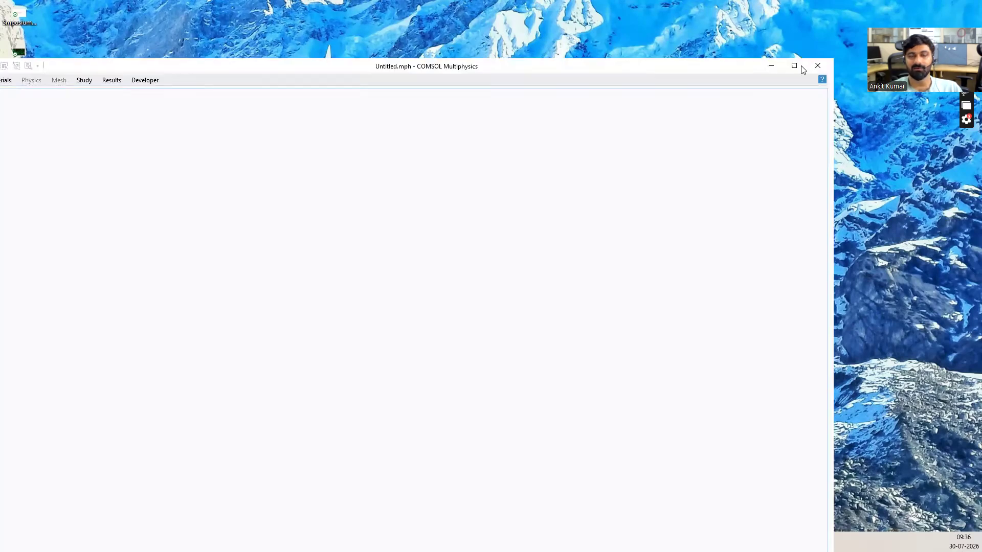
click(798, 65)
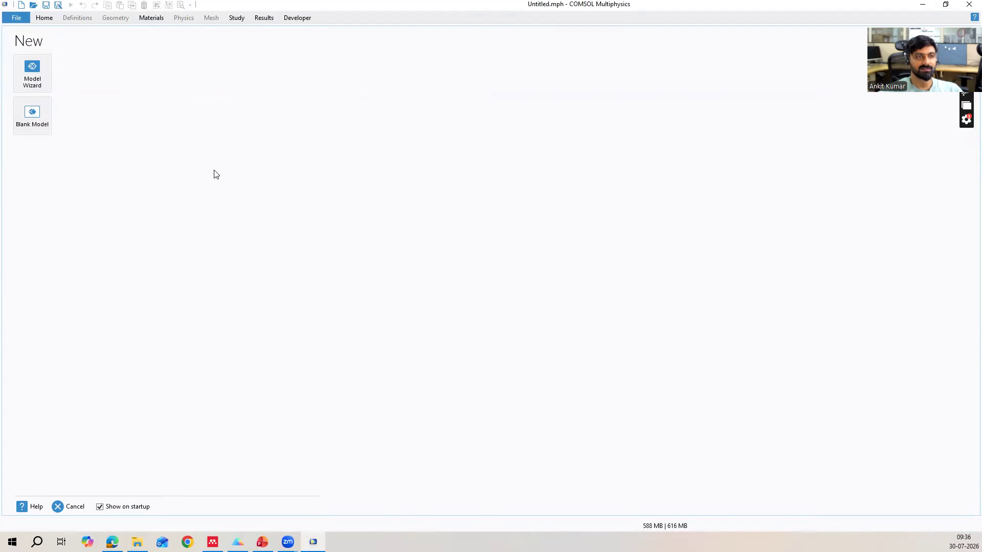
drag(939, 13, 794, 69)
click(794, 66)
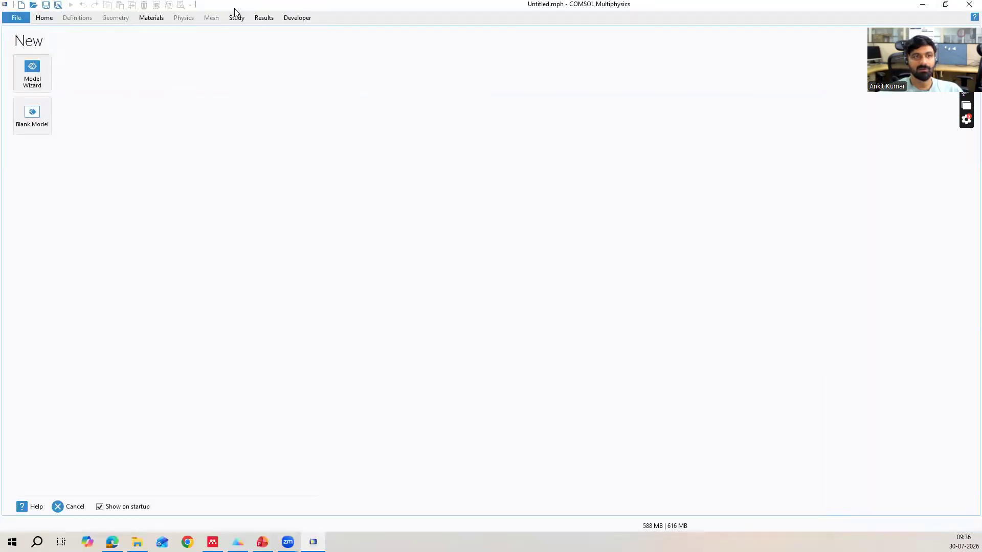
Start a 3D model with the Model Wizard and add the single-phase Laminar Flow (spf) physics interface.
click(37, 76)
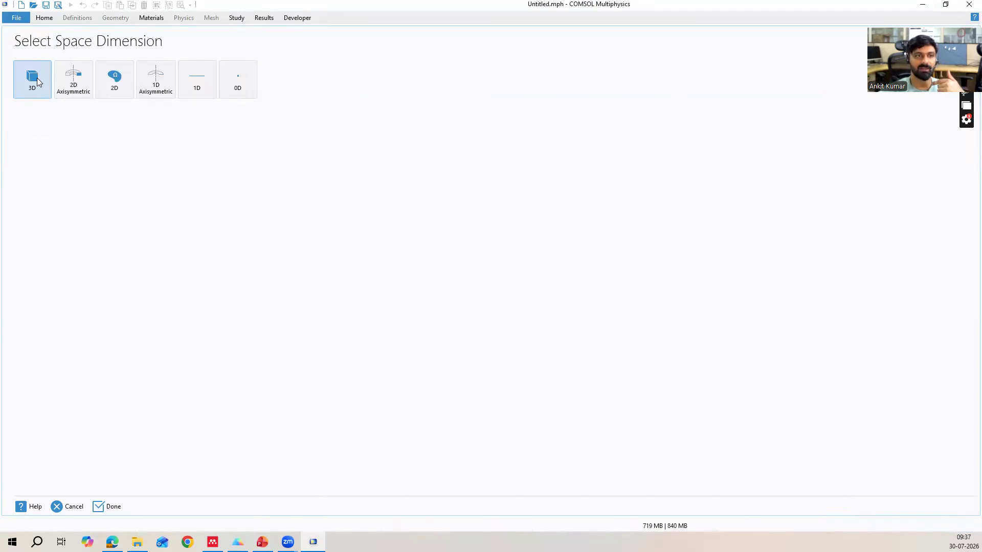
click(38, 82)
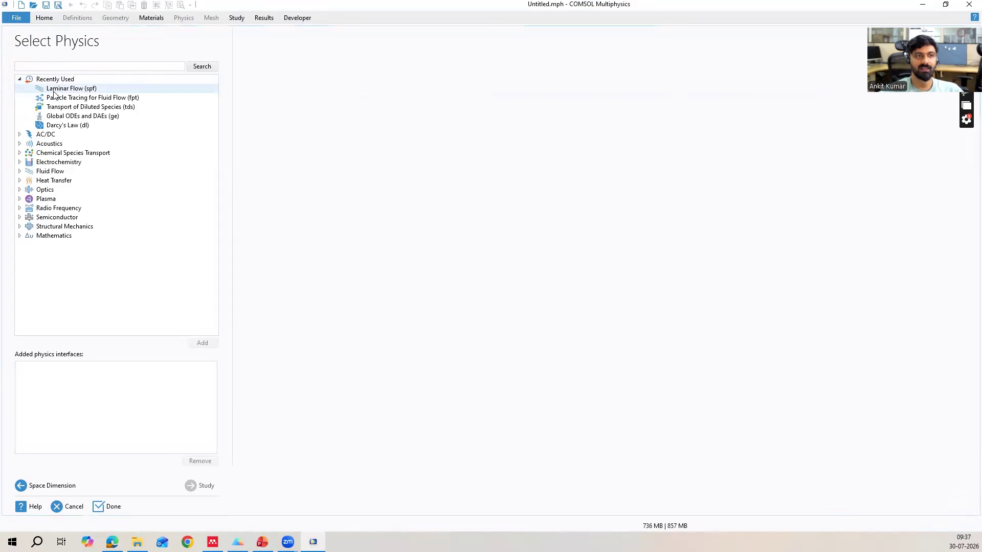
click(20, 171)
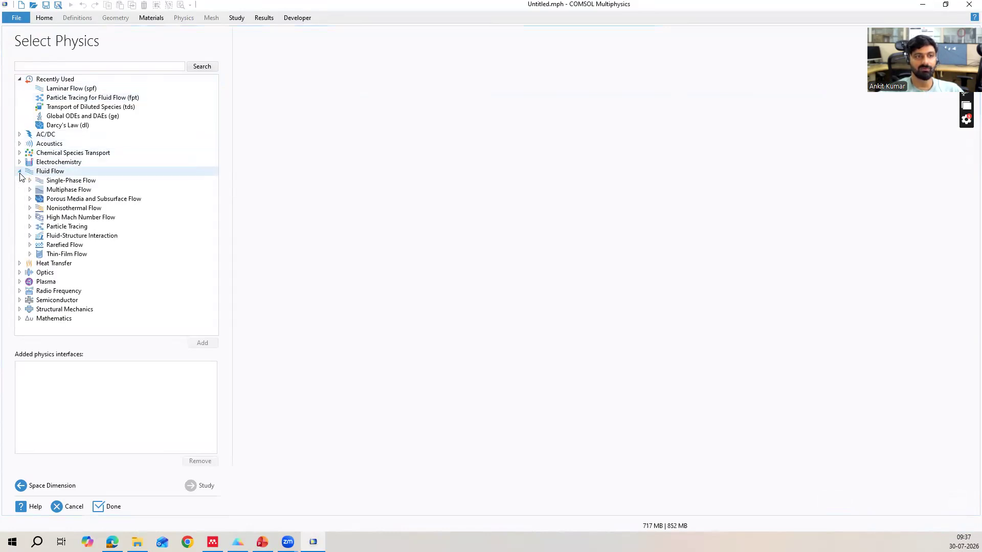
click(26, 182)
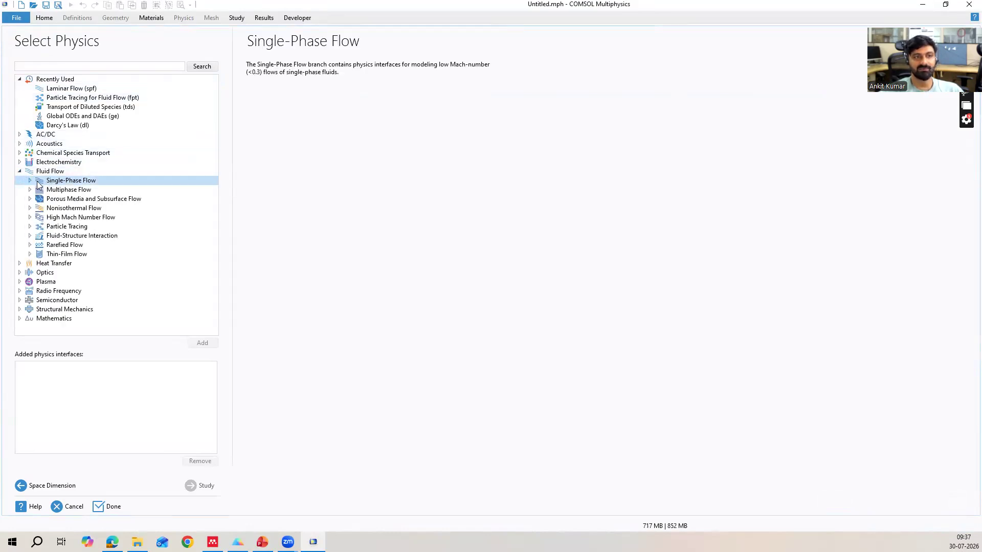
click(30, 181)
click(76, 200)
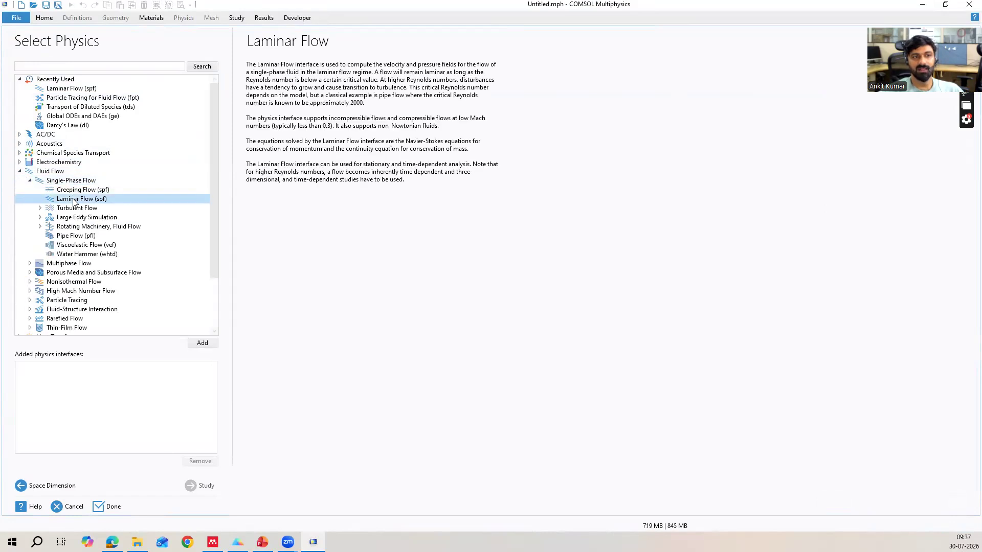
click(186, 342)
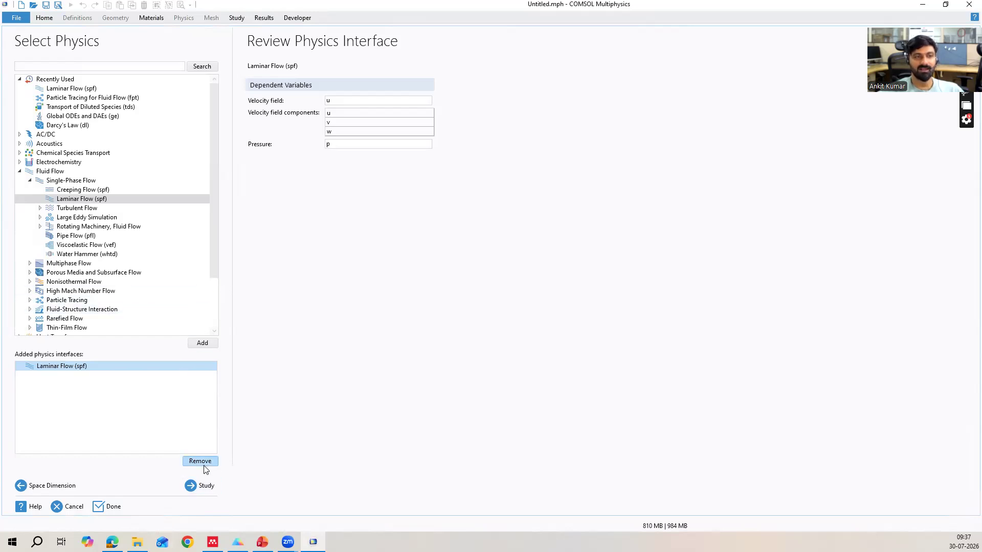
Choose a Stationary study for the laminar flow model and finish the wizard.
click(194, 488)
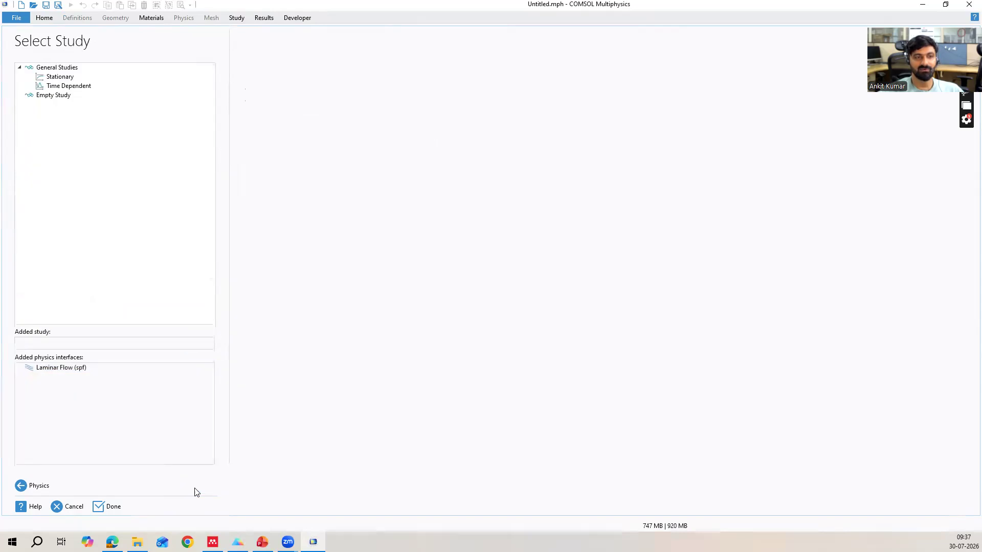
click(71, 79)
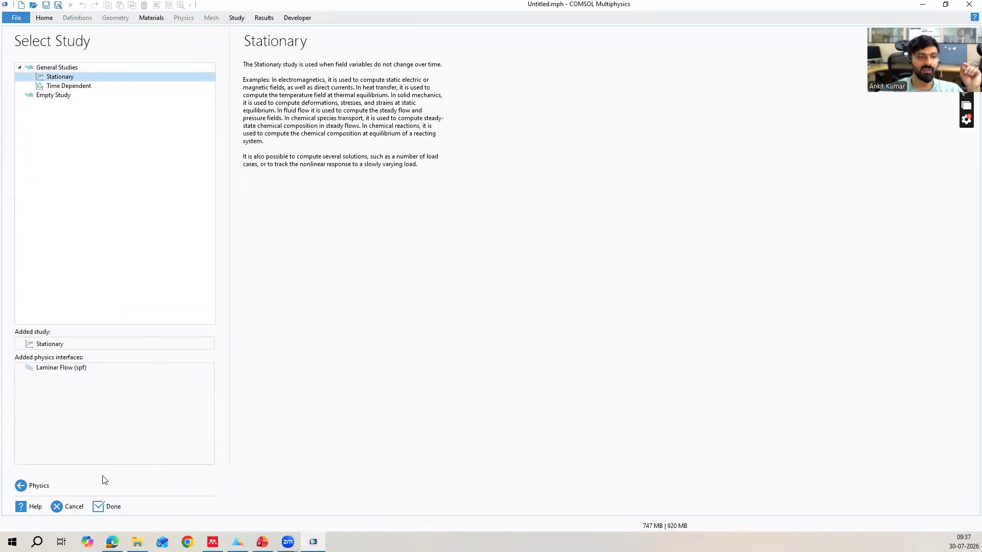
click(108, 507)
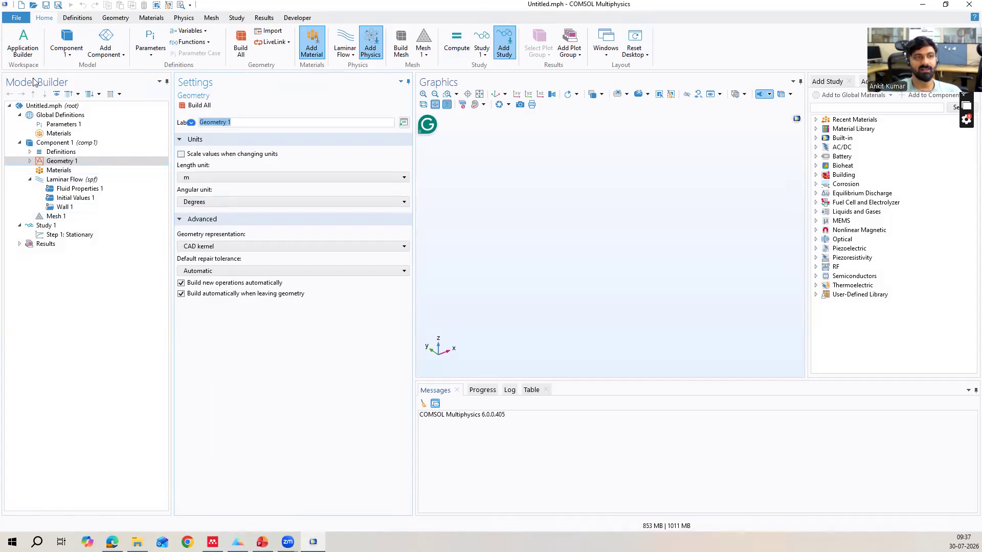
Define a global parameter L with the expression 0.5[m] and the description "Length of pipe".
click(44, 126)
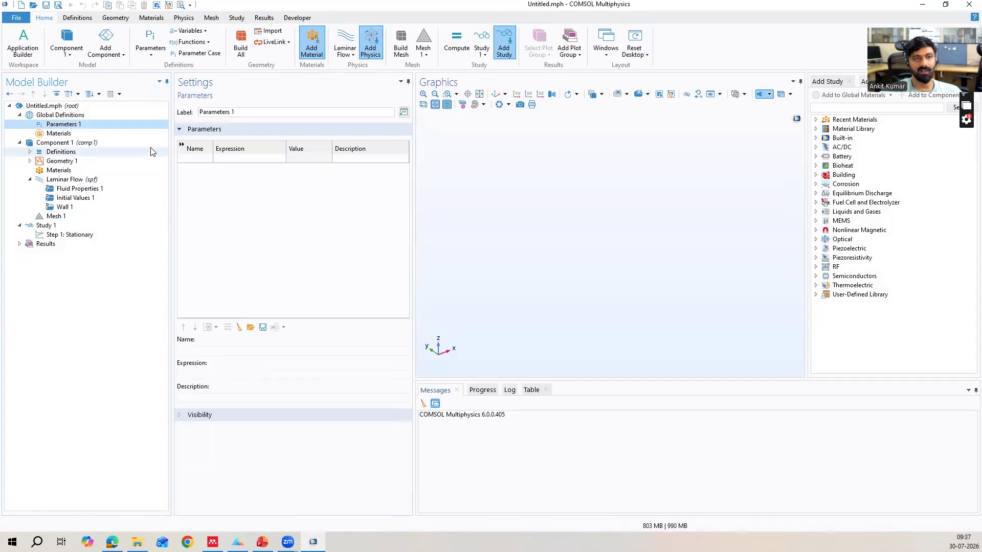
click(188, 159)
text(L)
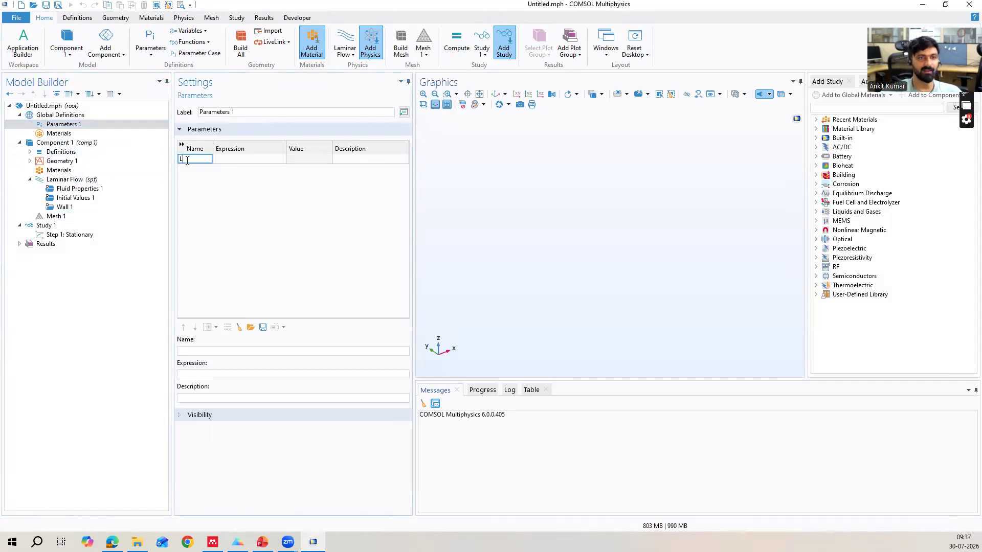
click(229, 155)
text(0.)
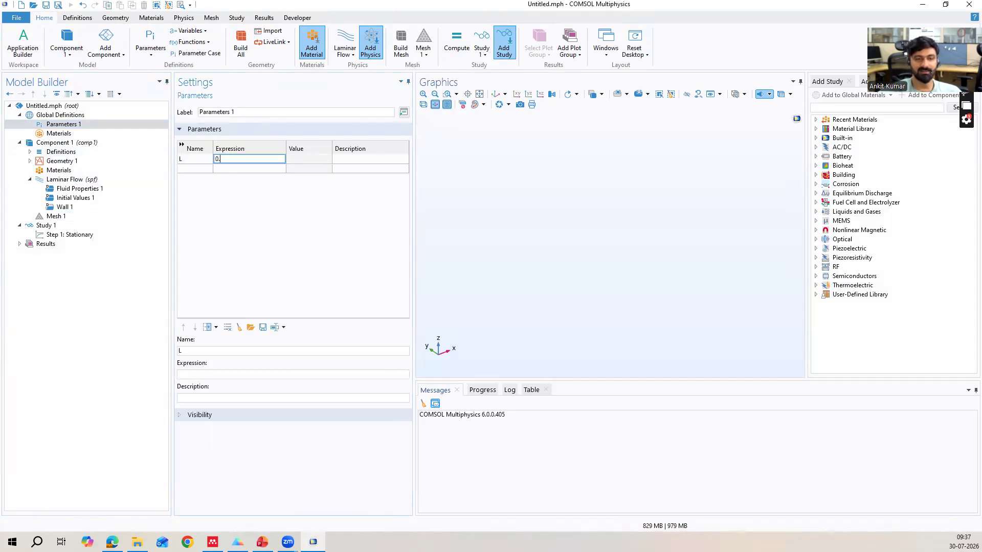
text(5[mk)
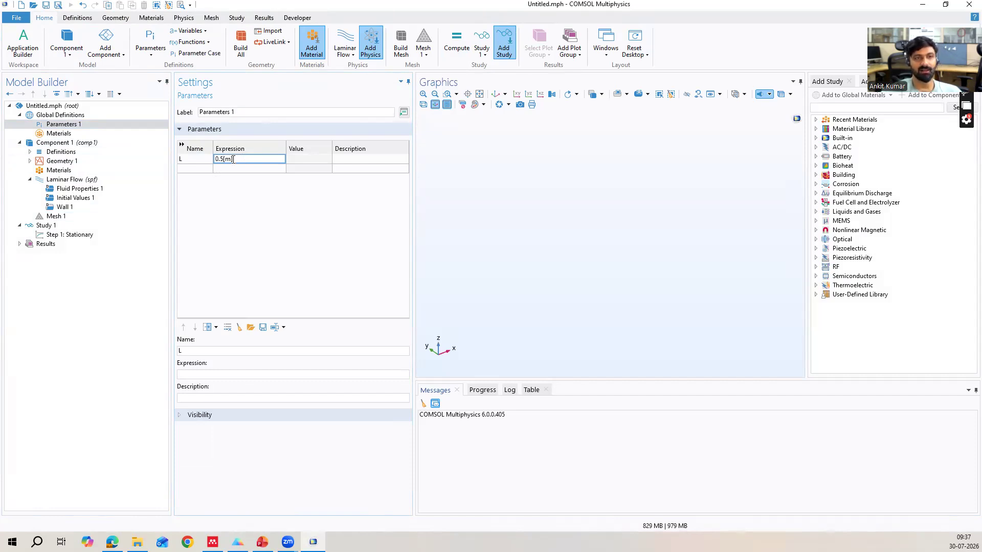
click(262, 182)
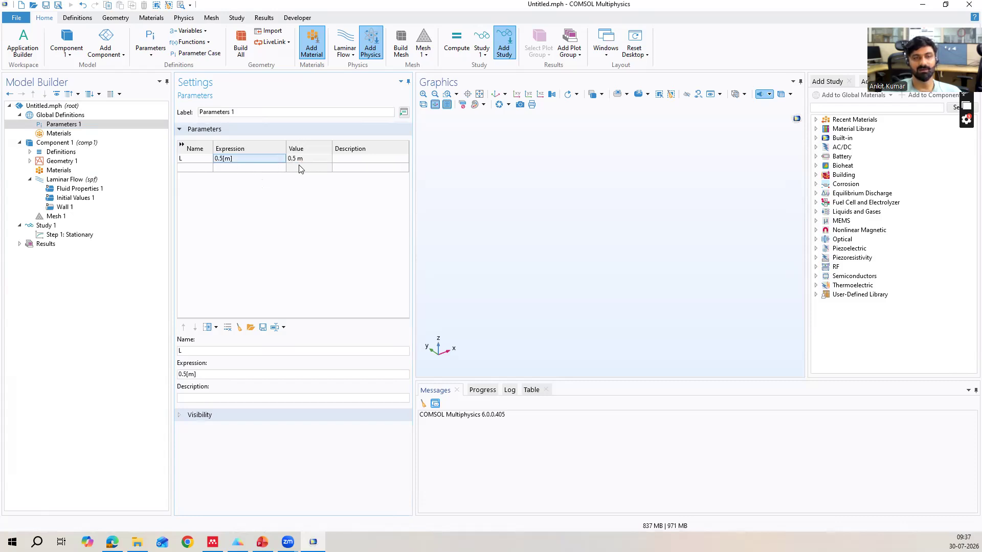
click(386, 159)
text(Le)
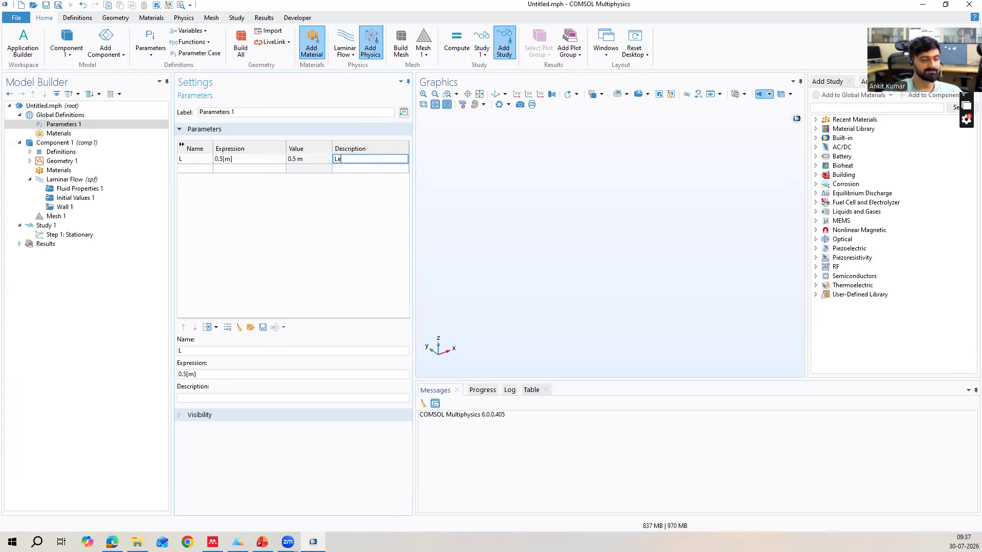
text(ngth of pipe)
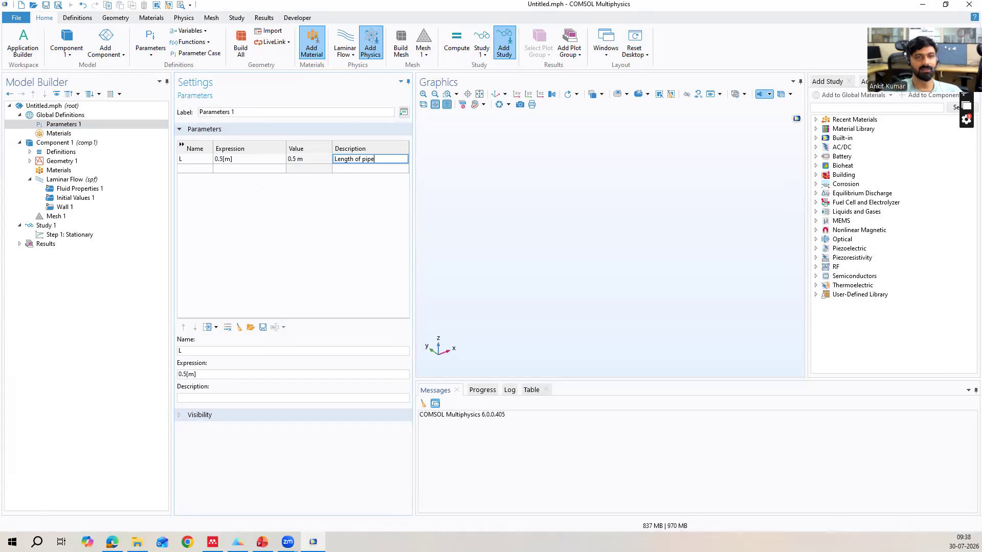
Define a global parameter d with the expression 0.1[m] and the description "dia".
click(179, 168)
text(d)
click(234, 169)
text(0.1[m)
click(306, 168)
click(363, 169)
text(dia)
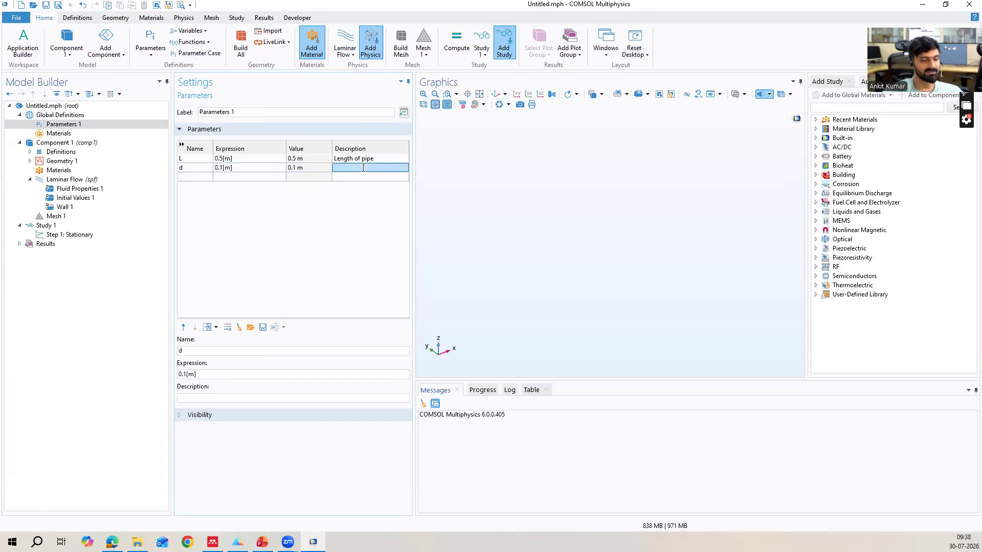
Define a global parameter u0 with the expression 0.01[m/s] and the description "avg intel velocity".
click(181, 178)
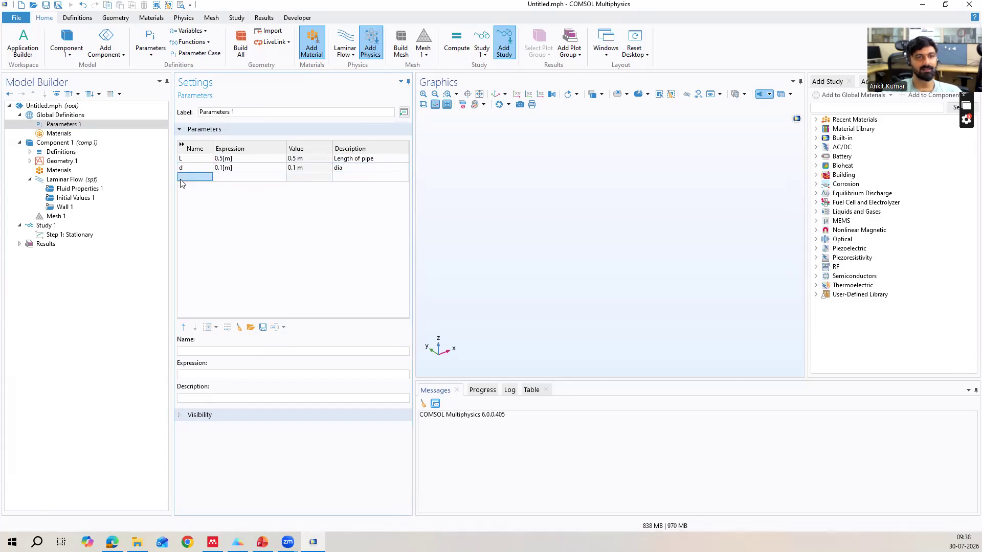
text(u0)
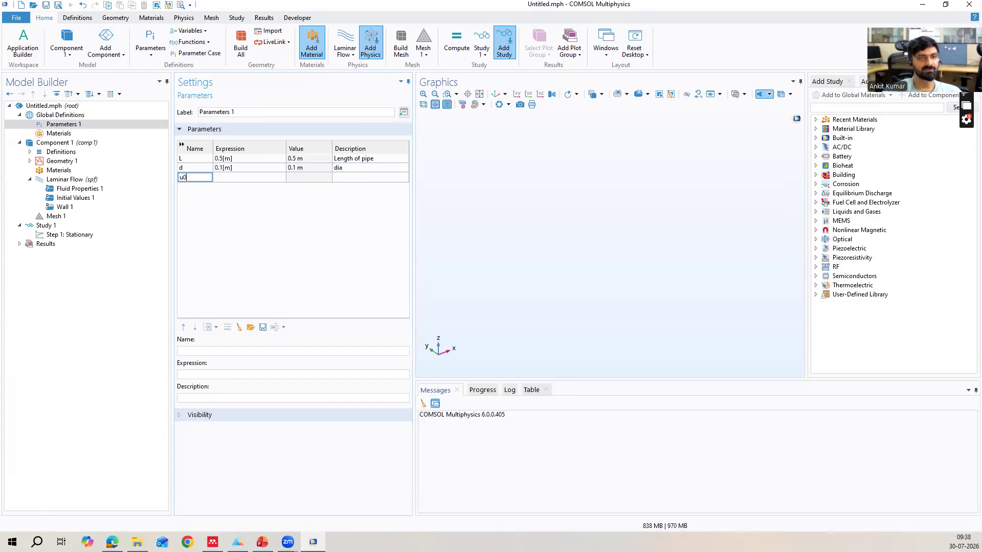
click(239, 177)
text(0.01[m/s])
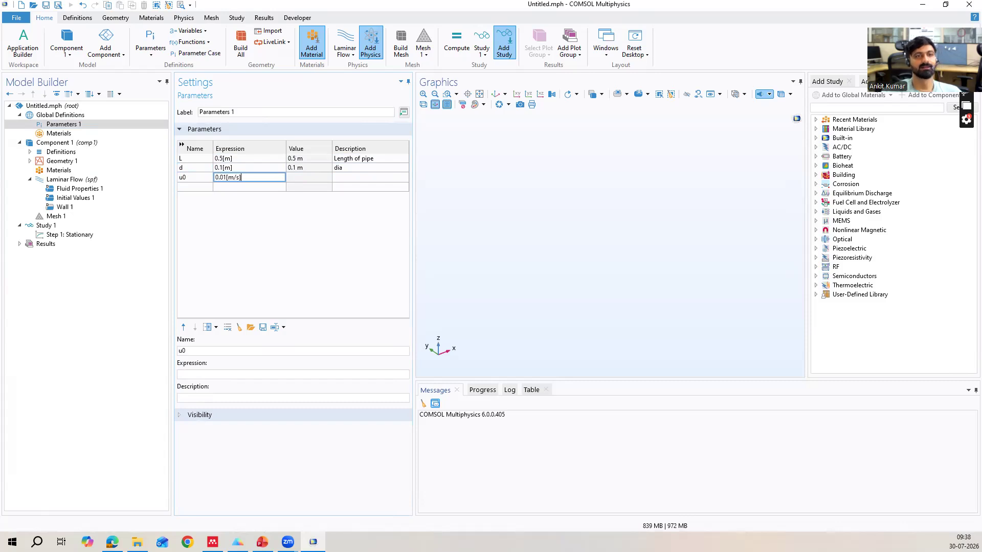
click(267, 241)
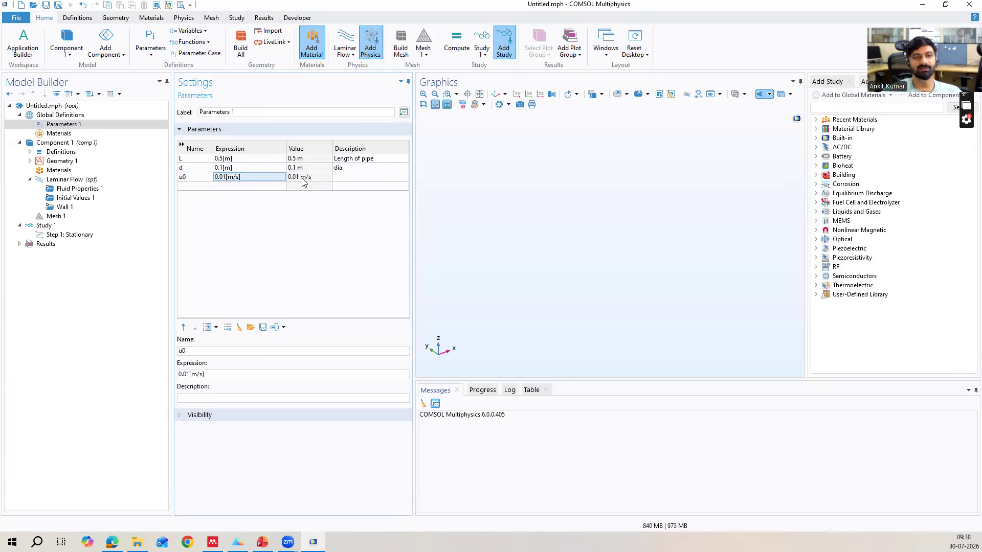
click(350, 178)
text(avg intel velocity)
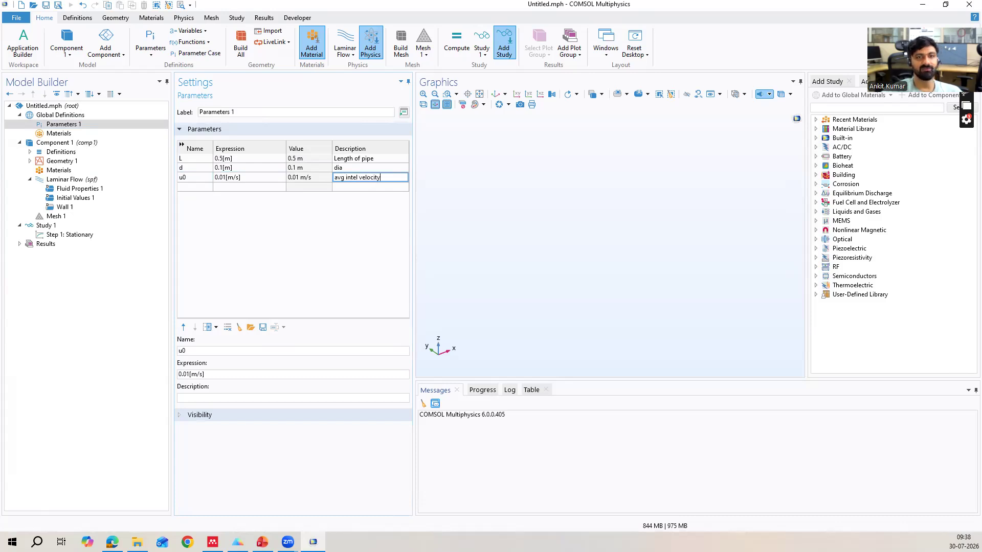
click(229, 241)
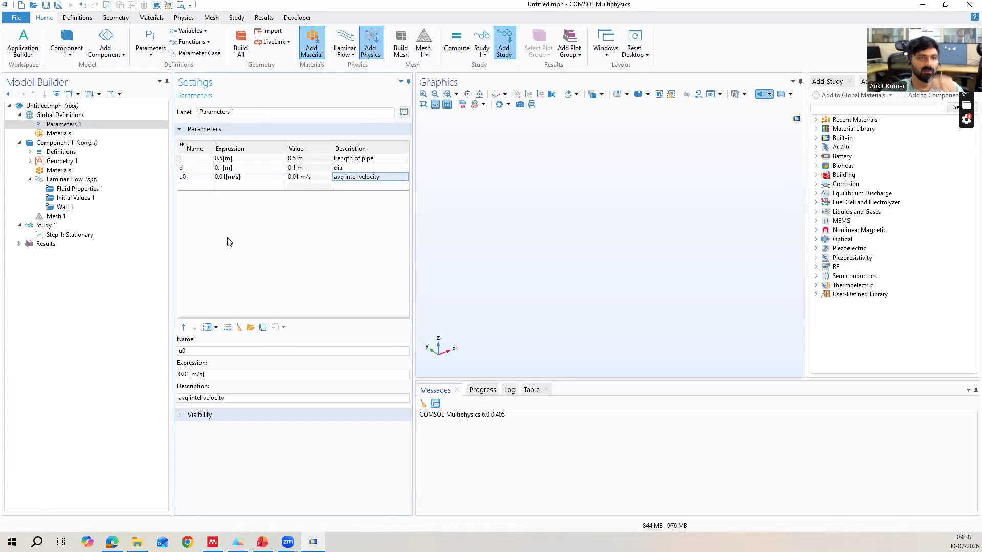
Add a cylinder to Geometry 1 and agree to rebuild the geometry with the COMSOL kernel.
click(77, 162)
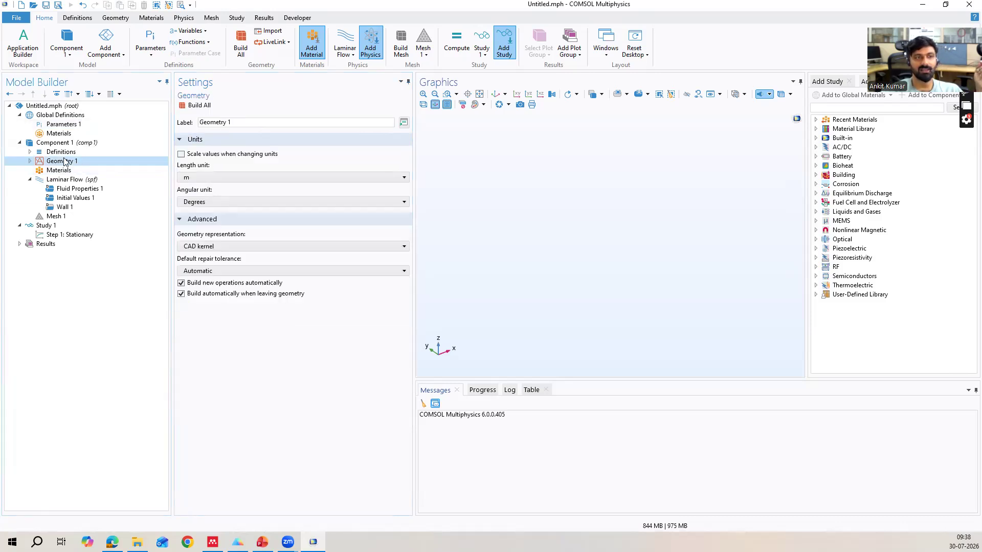
right_click(66, 163)
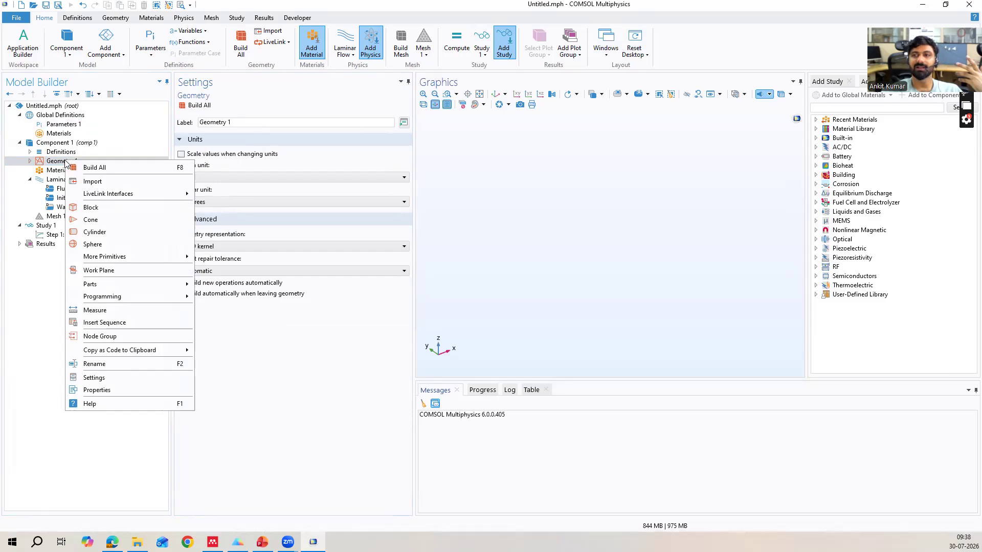
key(Escape)
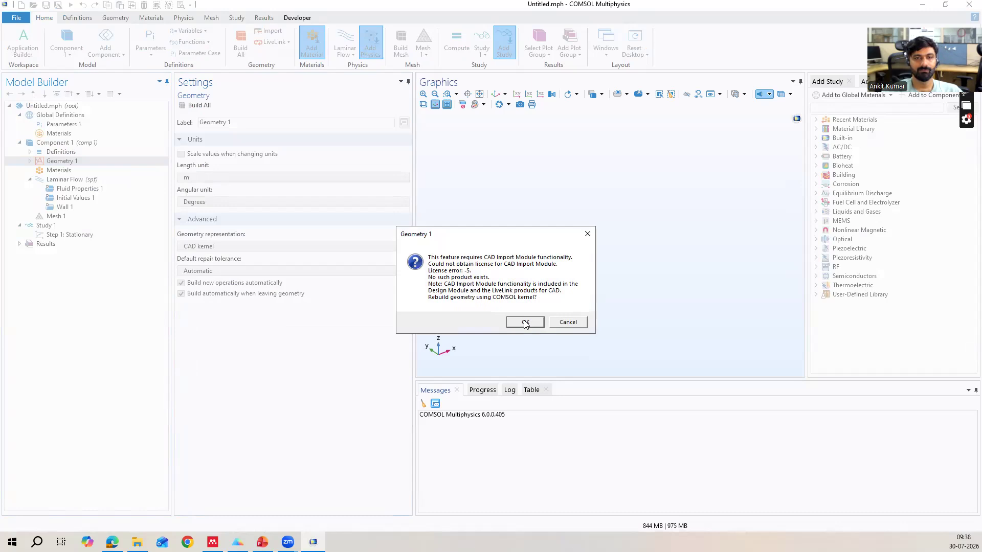
click(525, 323)
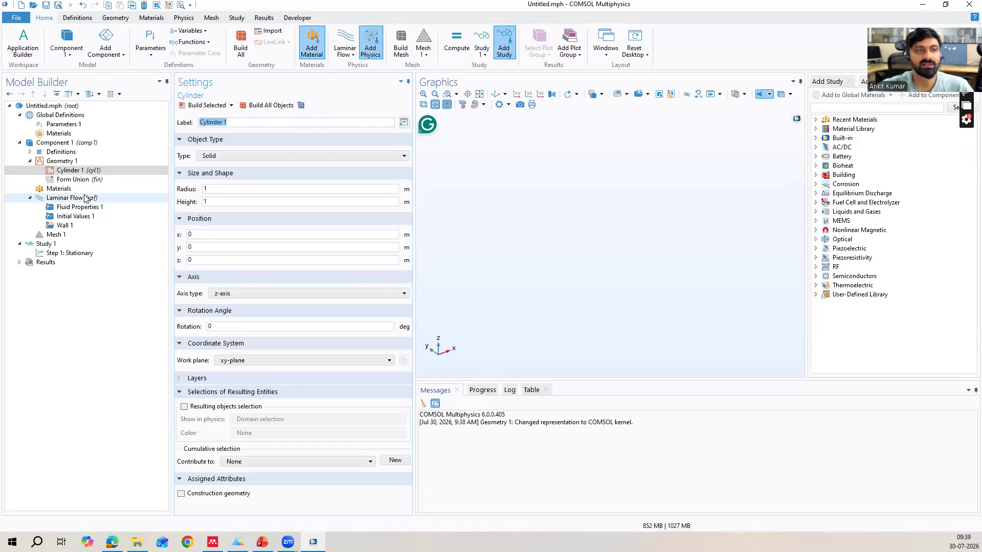
Set the cylinder's radius to d/2 and its height to L.
click(226, 188)
key(BackSpace)
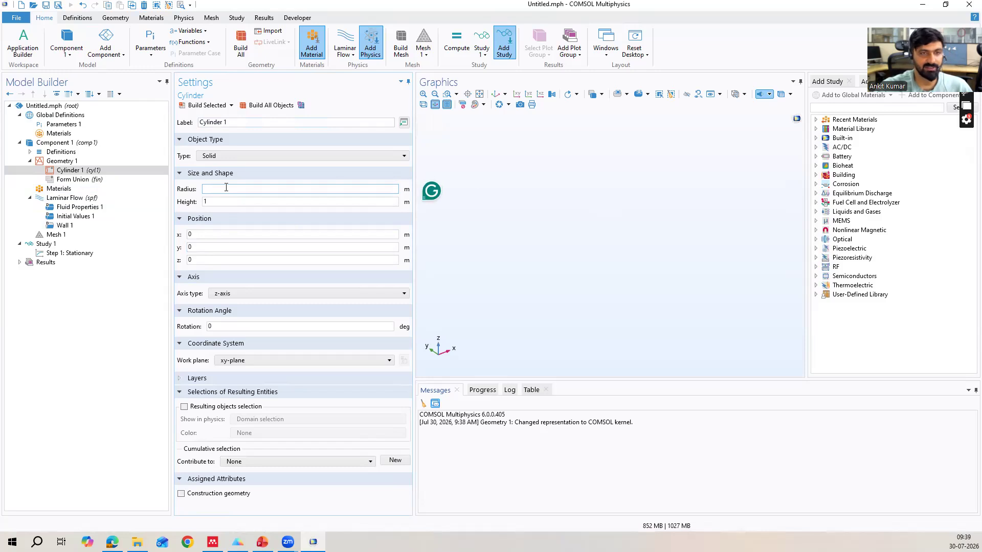
text(d/2)
click(220, 201)
key(BackSpace)
text(L)
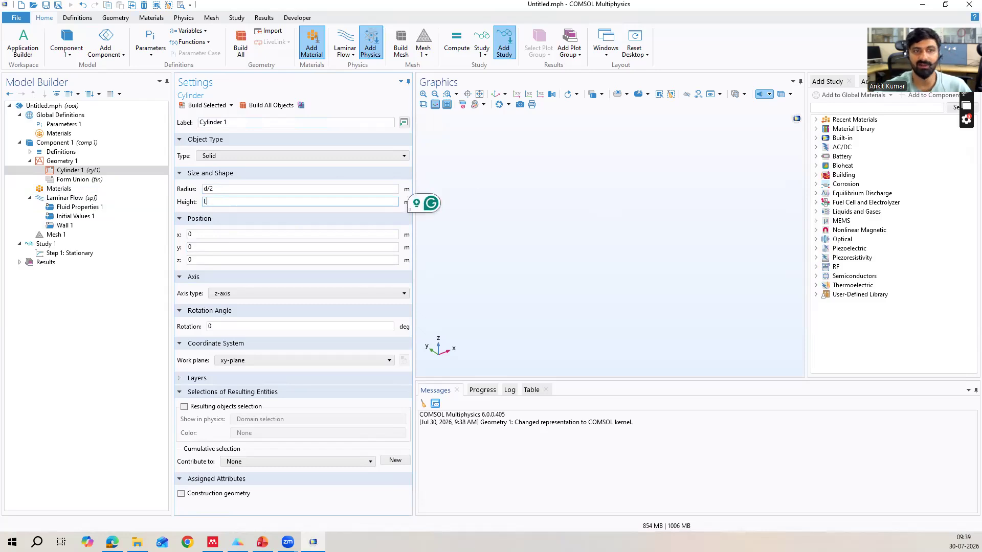
Build the cylinder geometry with its z-axis orientation and origin position kept.
click(191, 281)
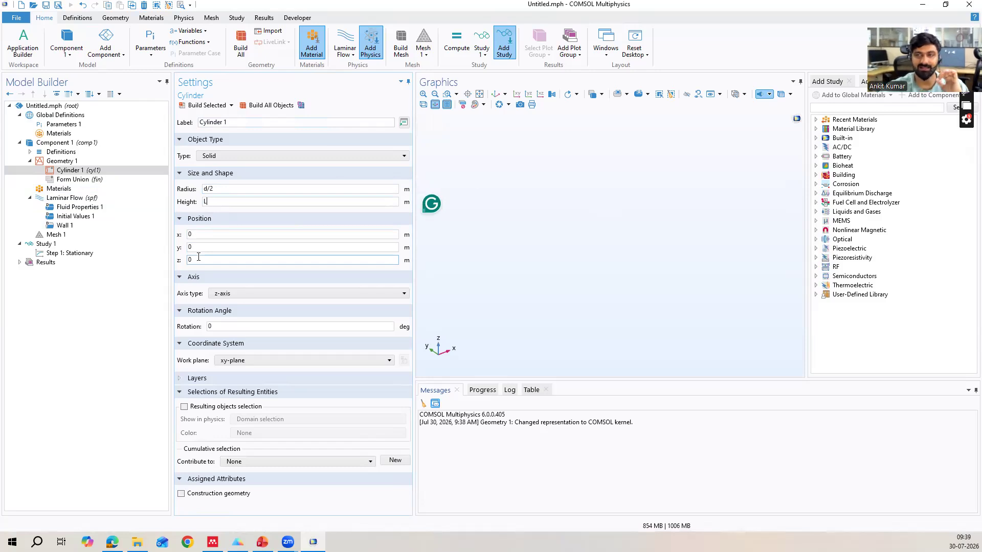
click(204, 105)
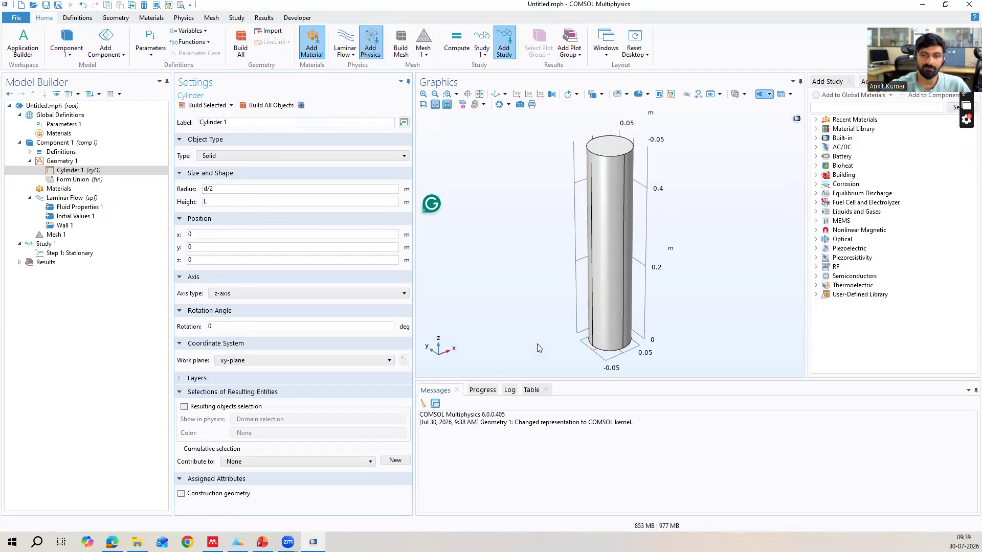
drag(589, 330, 559, 256)
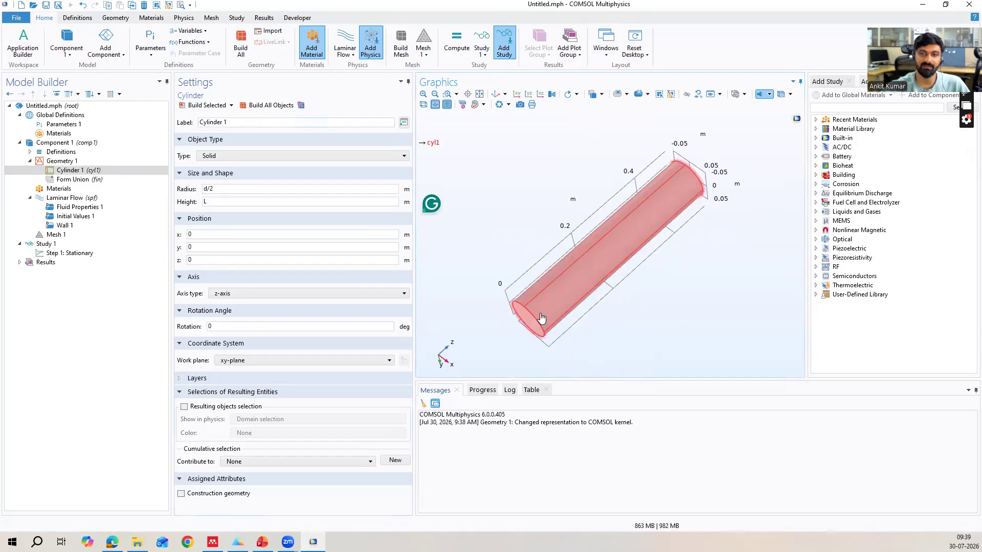
drag(590, 282, 532, 325)
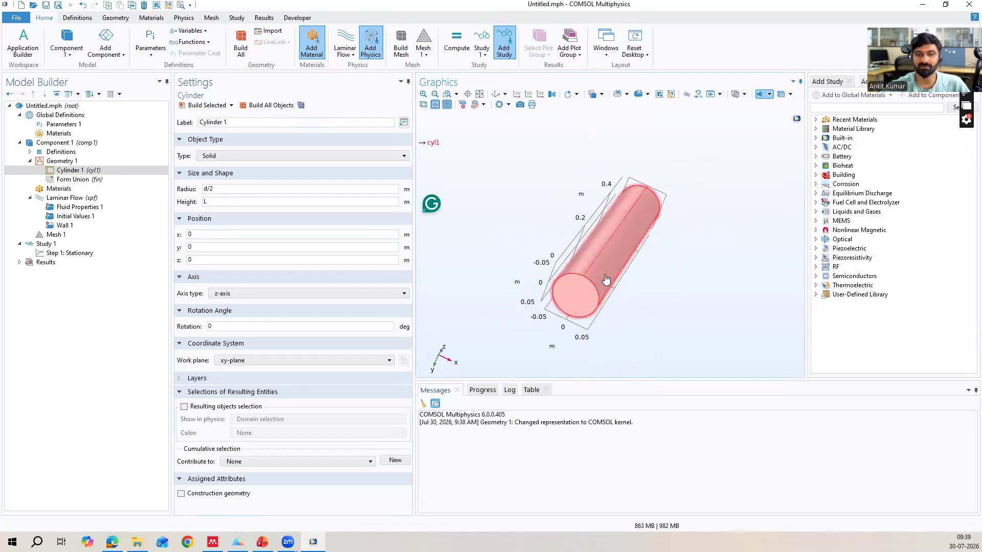
drag(663, 258, 639, 285)
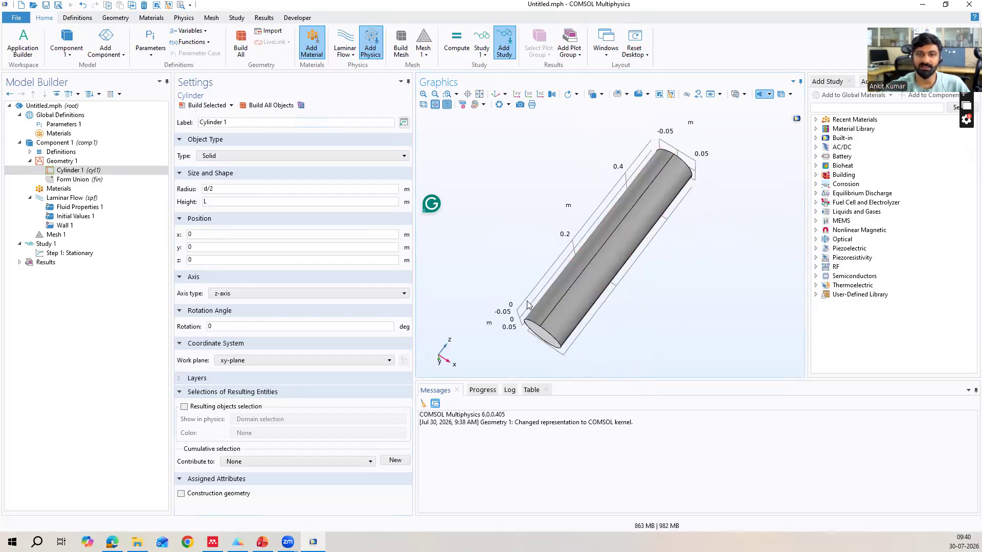
drag(695, 269, 682, 213)
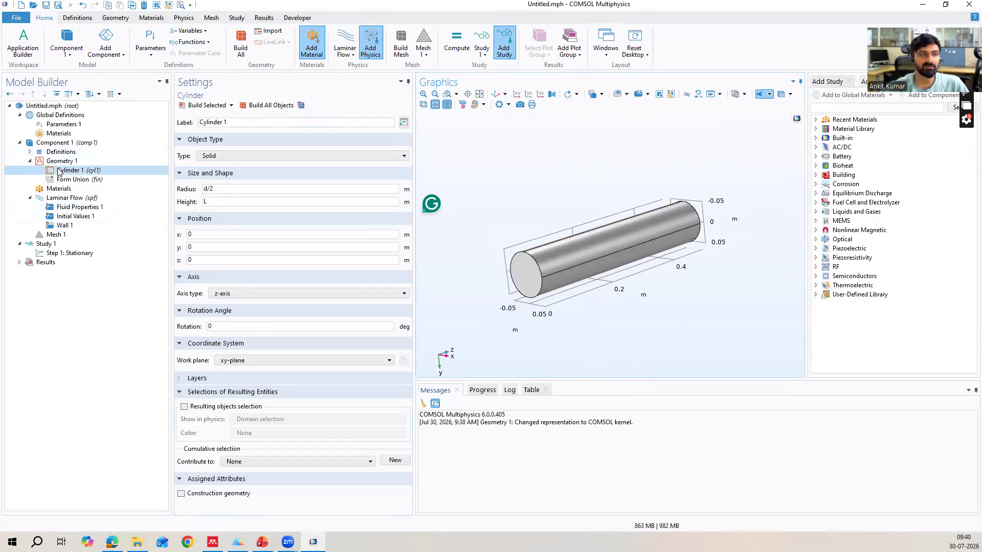
Add Water, liquid from the recent materials to Component 1.
click(67, 135)
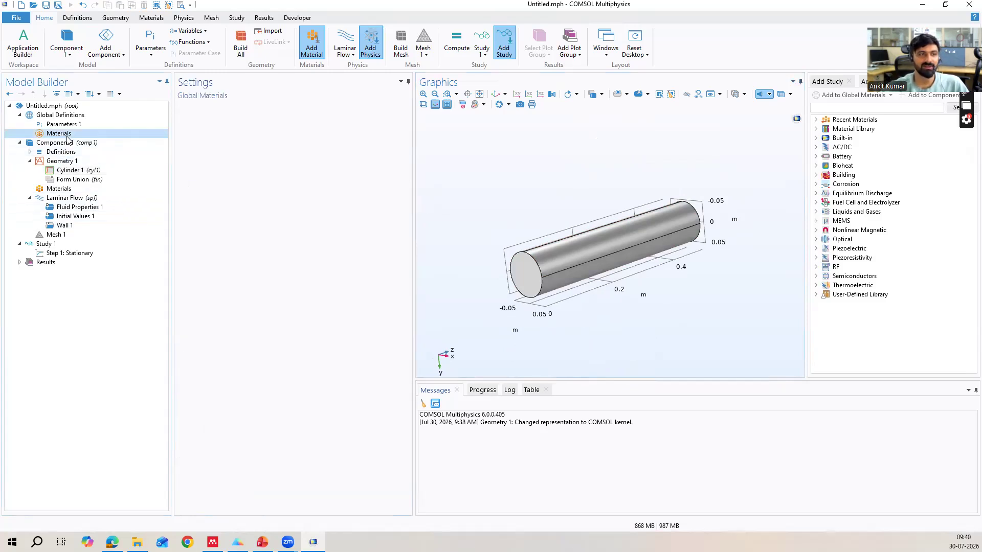
click(59, 189)
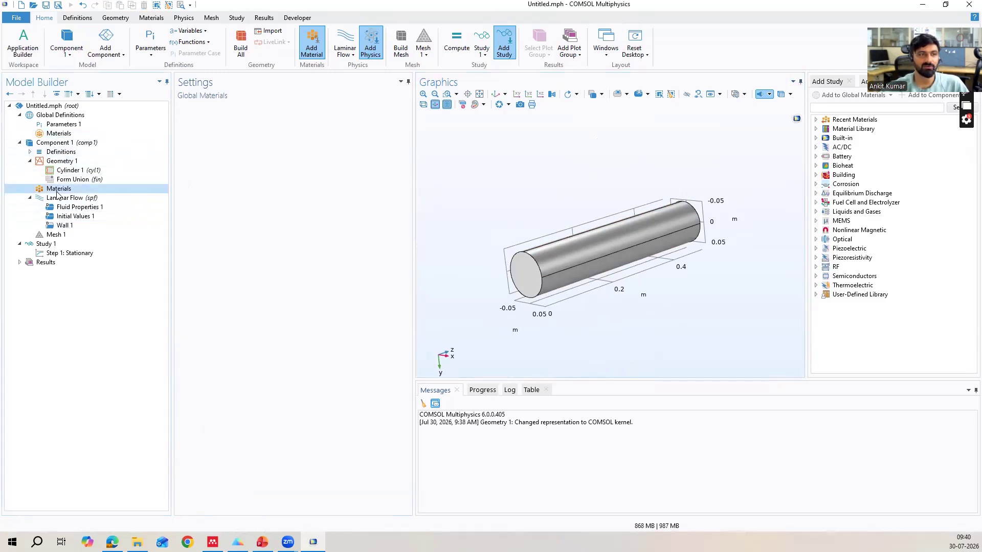
click(816, 121)
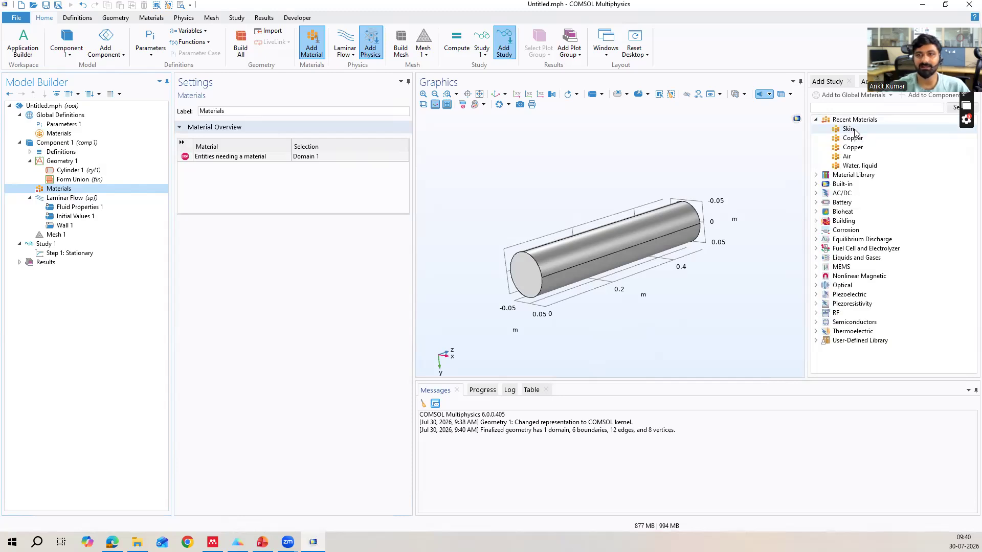
click(852, 167)
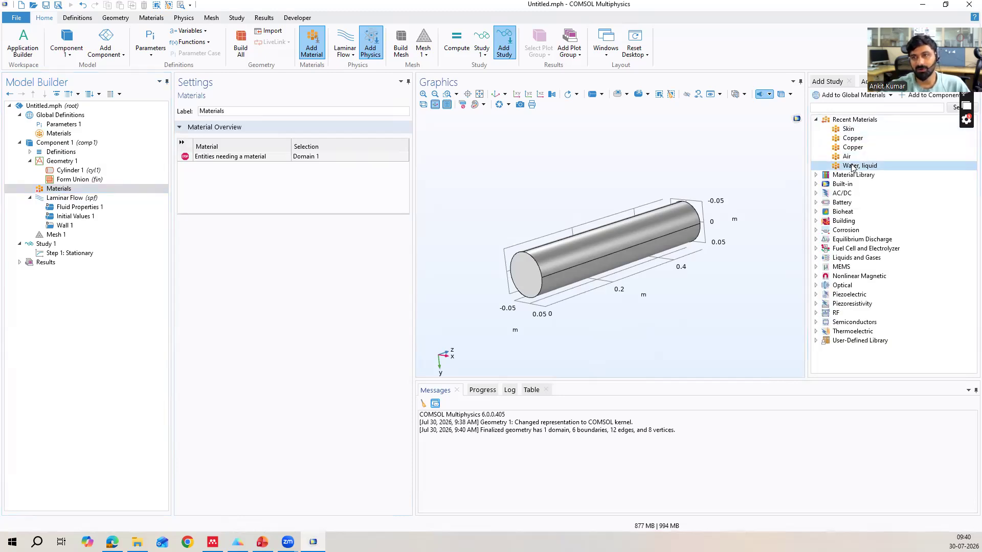
click(918, 96)
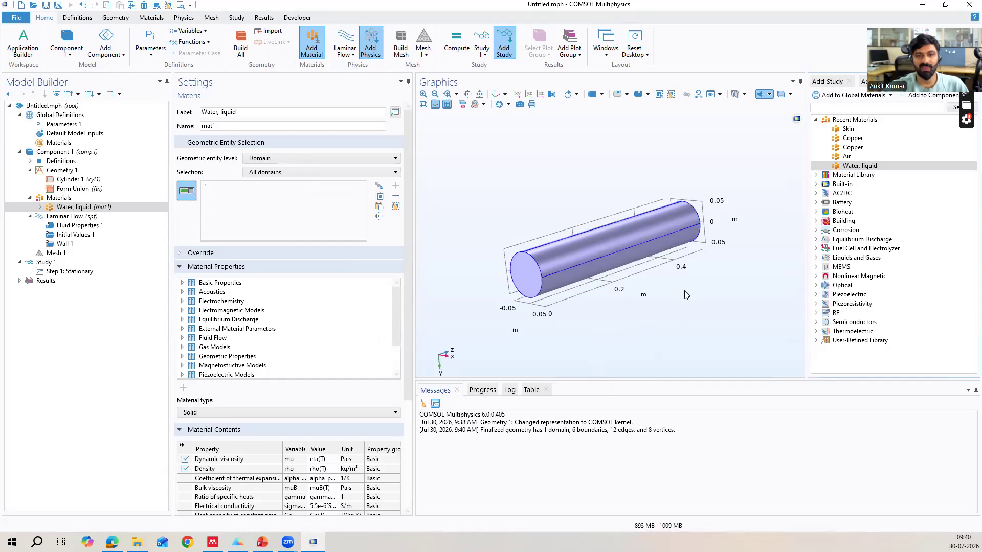
Add a Laminar Flow inlet on the pipe's end face at z = 0 and set its normal inflow velocity to u0.
drag(715, 313, 706, 286)
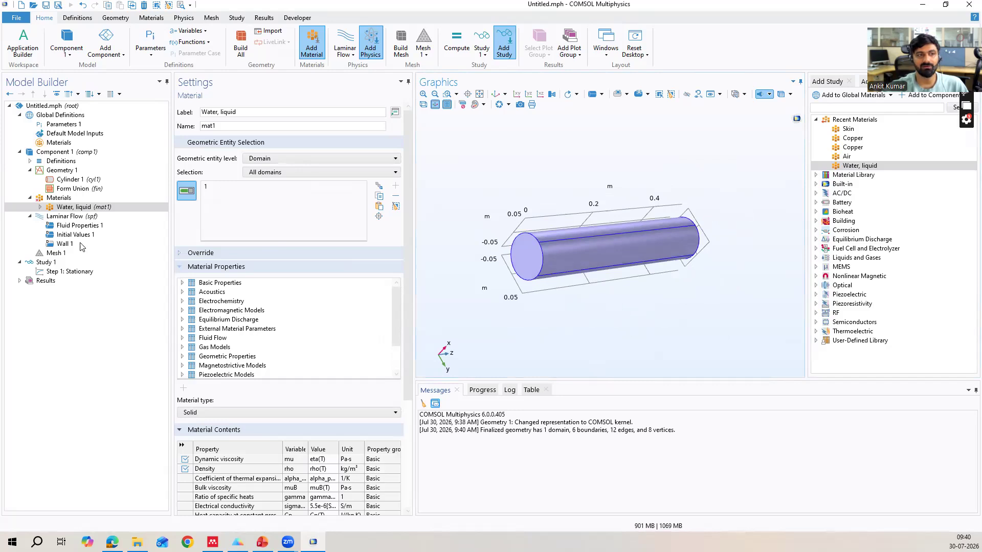
click(60, 217)
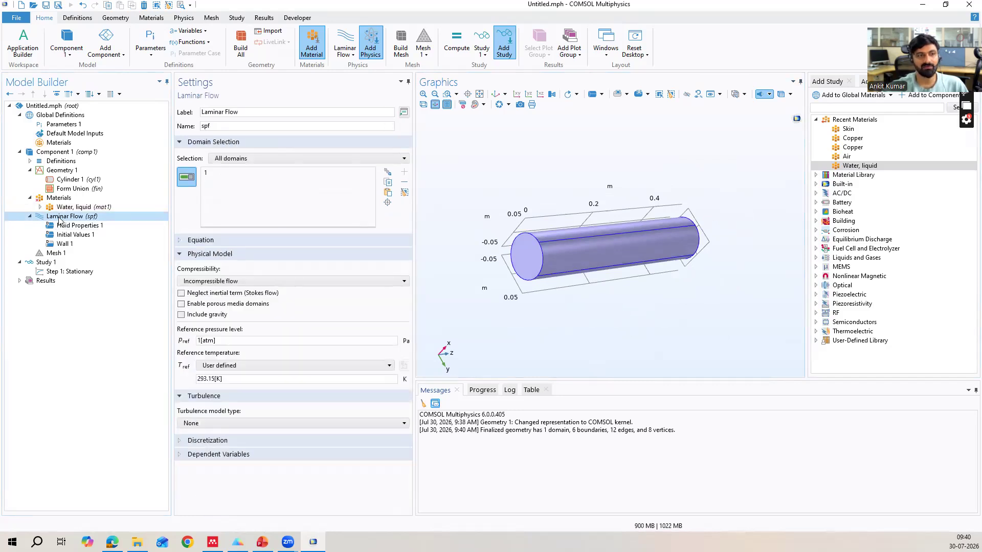
right_click(58, 217)
click(76, 218)
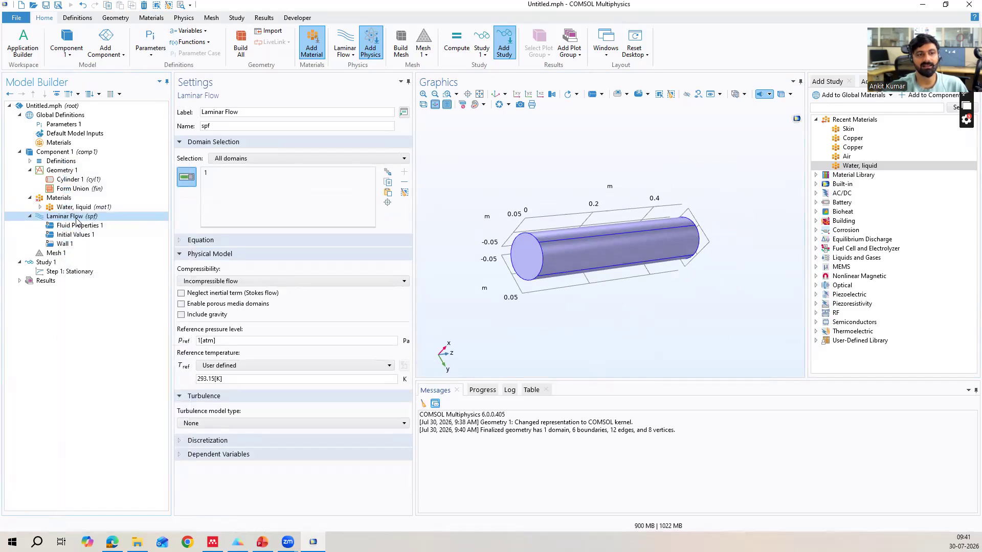
click(525, 267)
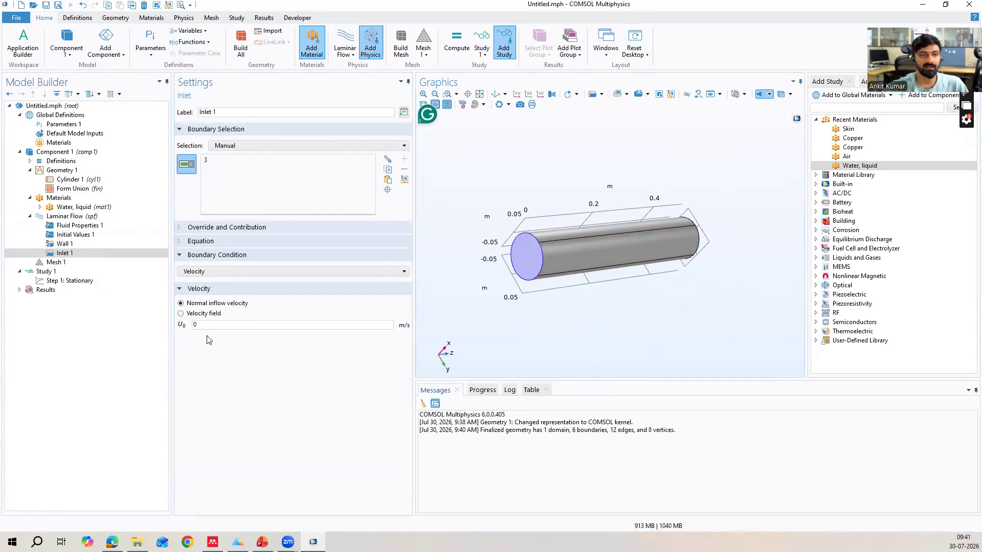
double_click(191, 326)
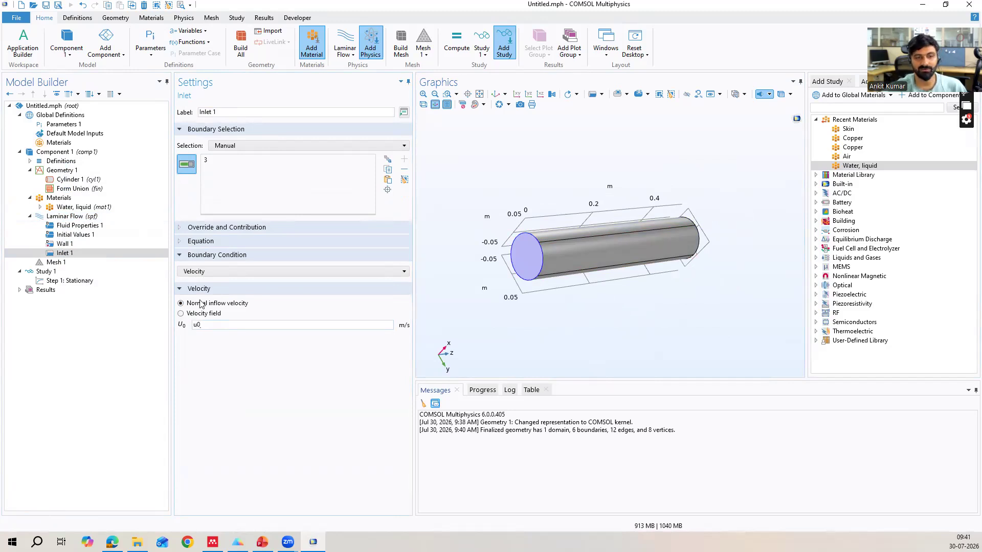
Add a Laminar Flow outlet on the pipe's end face opposite the inlet.
click(70, 219)
right_click(70, 219)
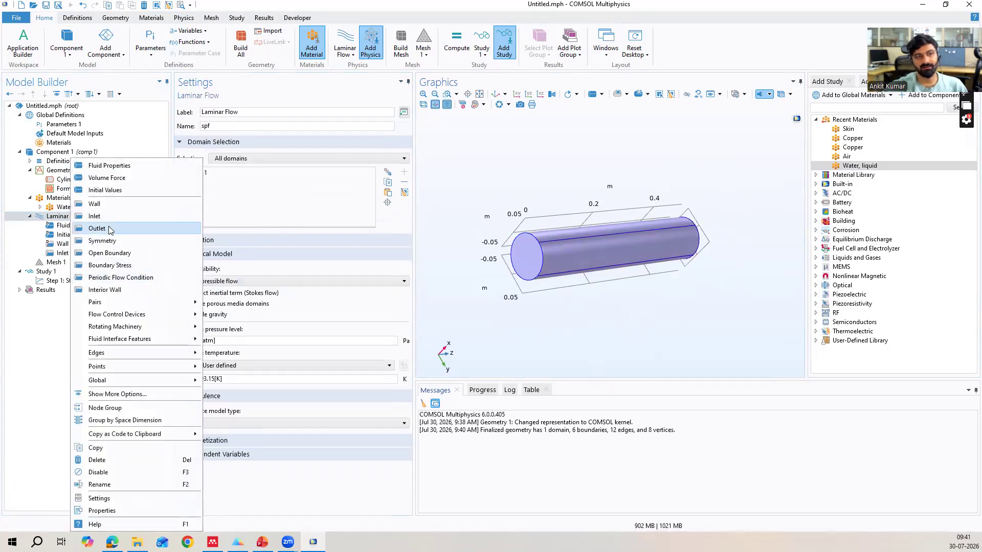
click(97, 229)
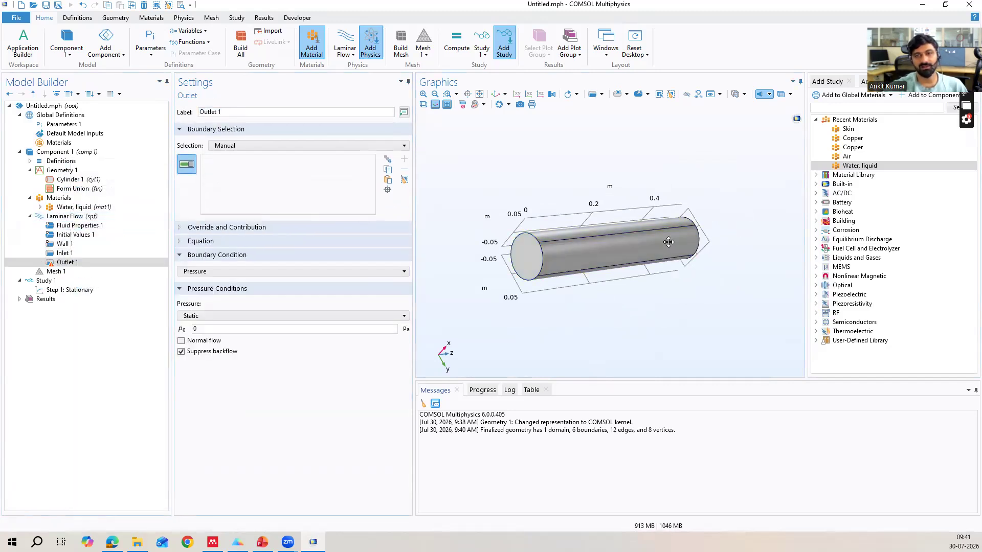
drag(542, 240, 621, 245)
click(622, 237)
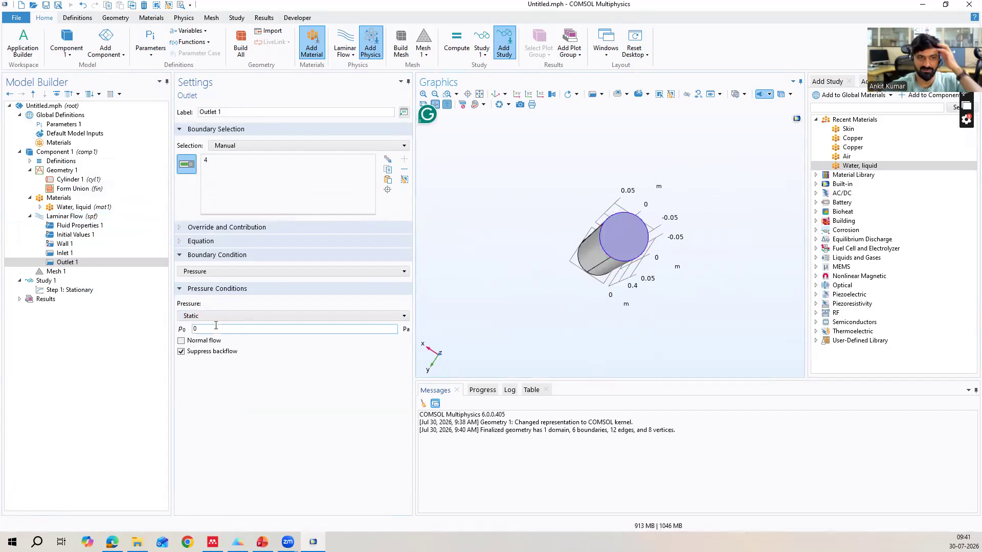
mouse_move(593, 313)
mouse_down()
mouse_move(618, 306)
mouse_move(588, 313)
mouse_up()
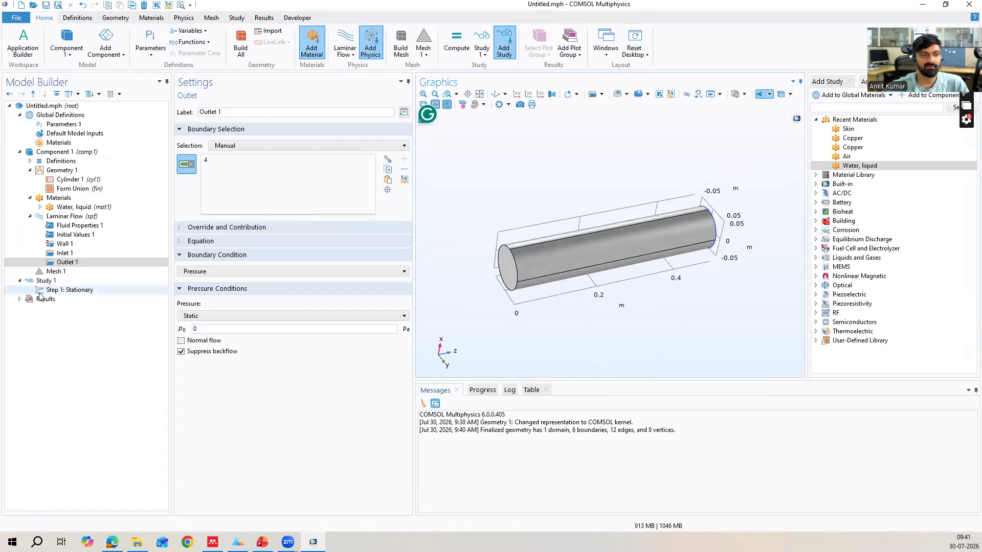
Review the wall condition options of Wall 1, keeping No slip.
click(64, 244)
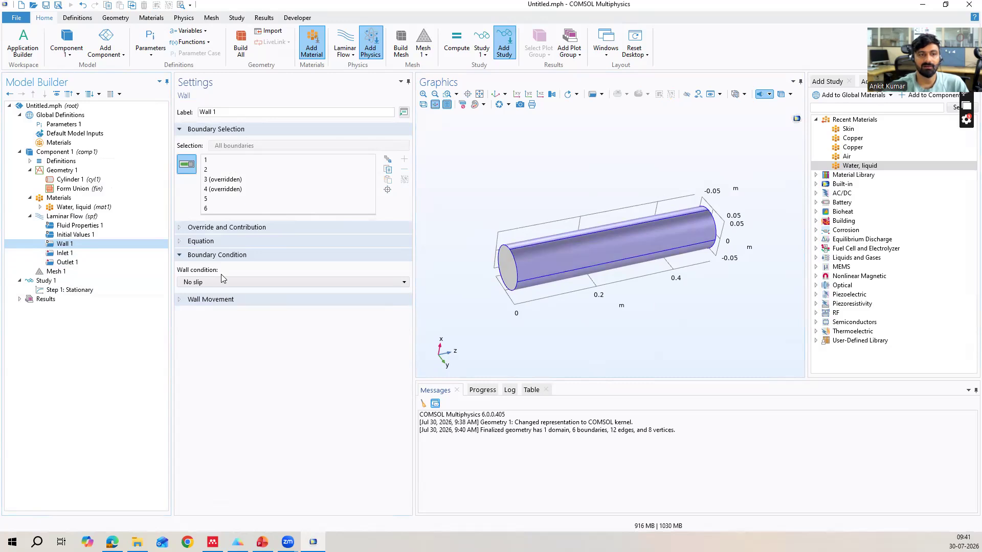
click(212, 281)
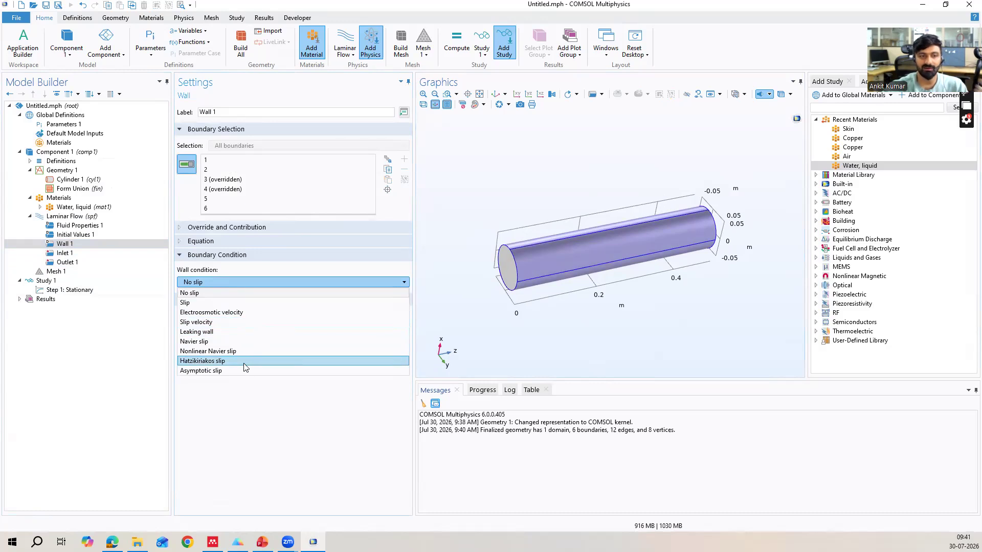
click(242, 404)
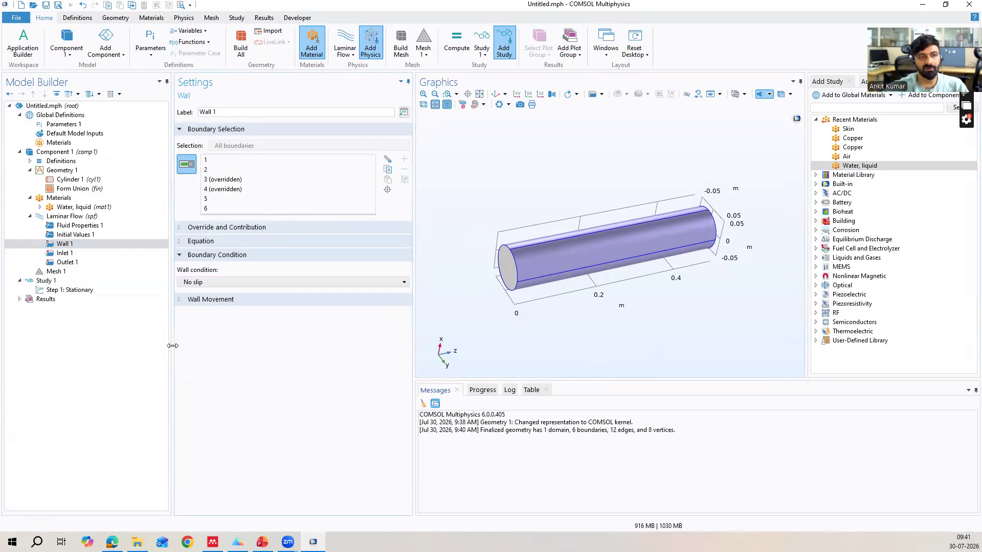
Check the constitutive relation options in Fluid Properties 1, keeping Newtonian, and display the governing equations.
click(70, 227)
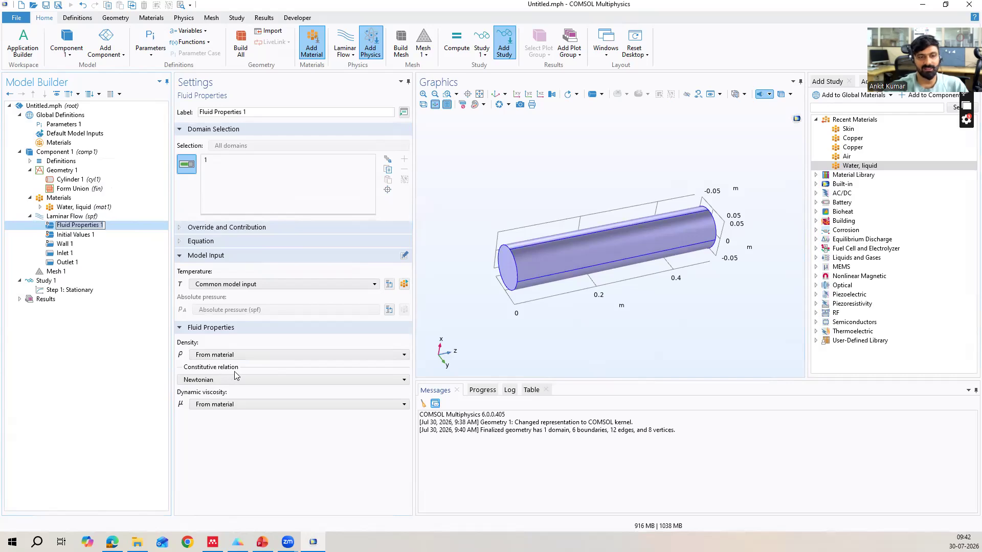
click(209, 379)
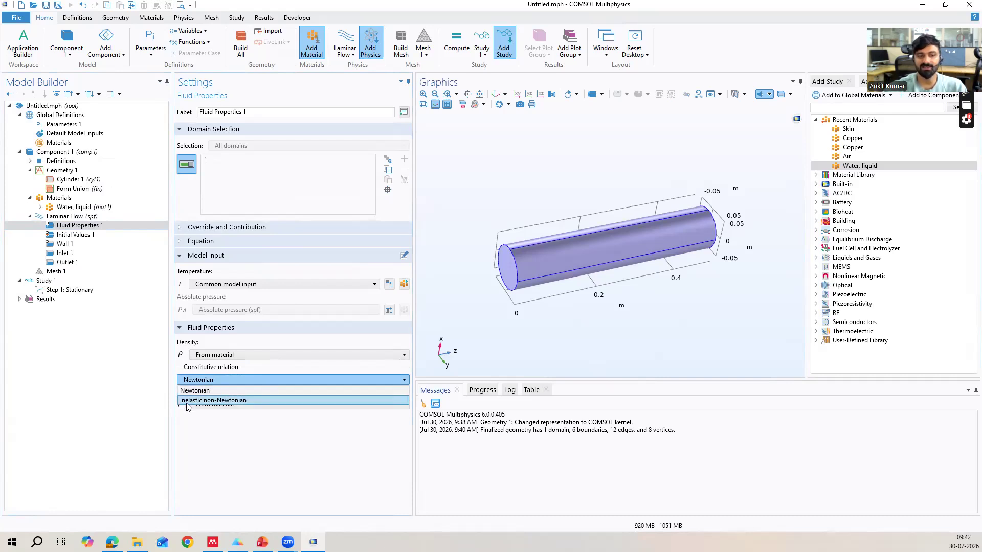
click(215, 381)
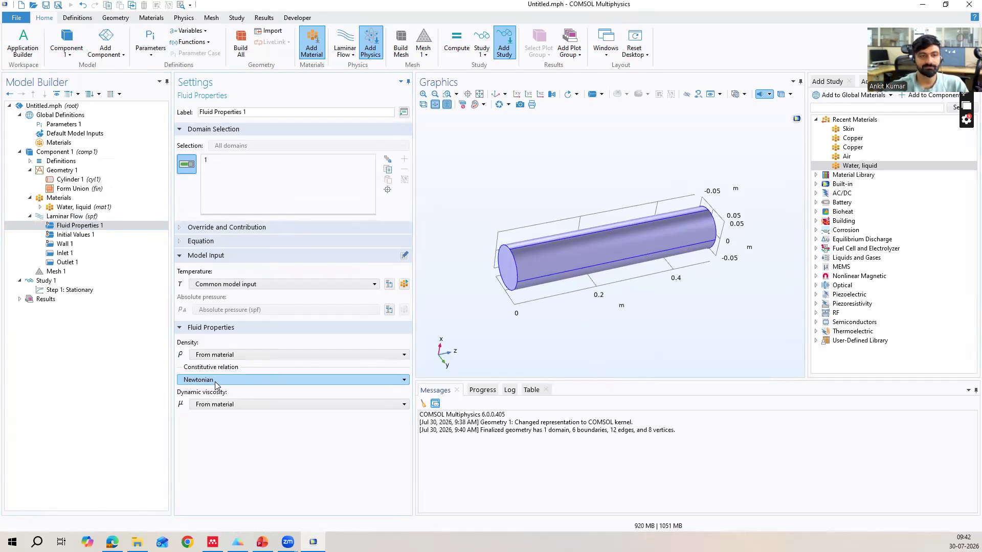
click(206, 241)
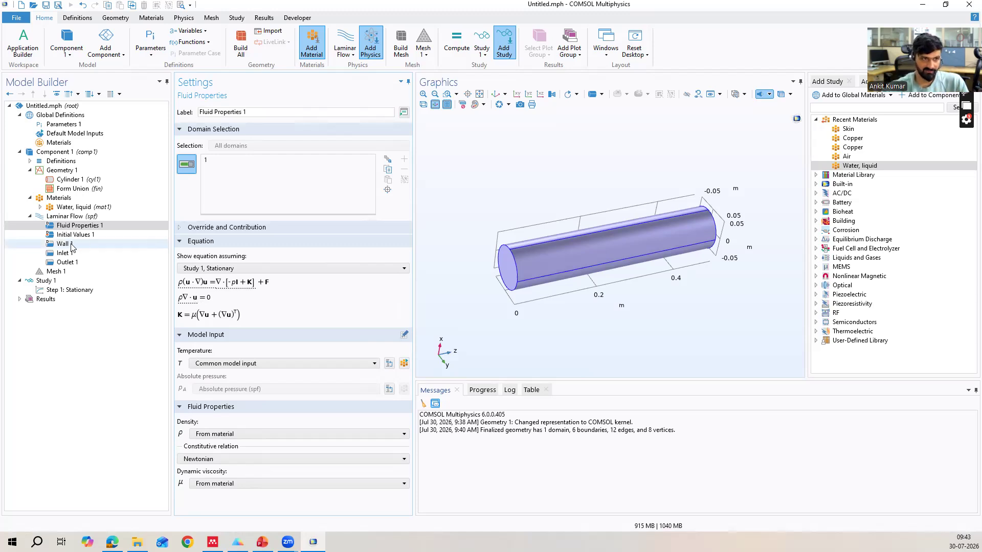
Set the physics-controlled mesh element size to Coarse and build the mesh.
click(57, 276)
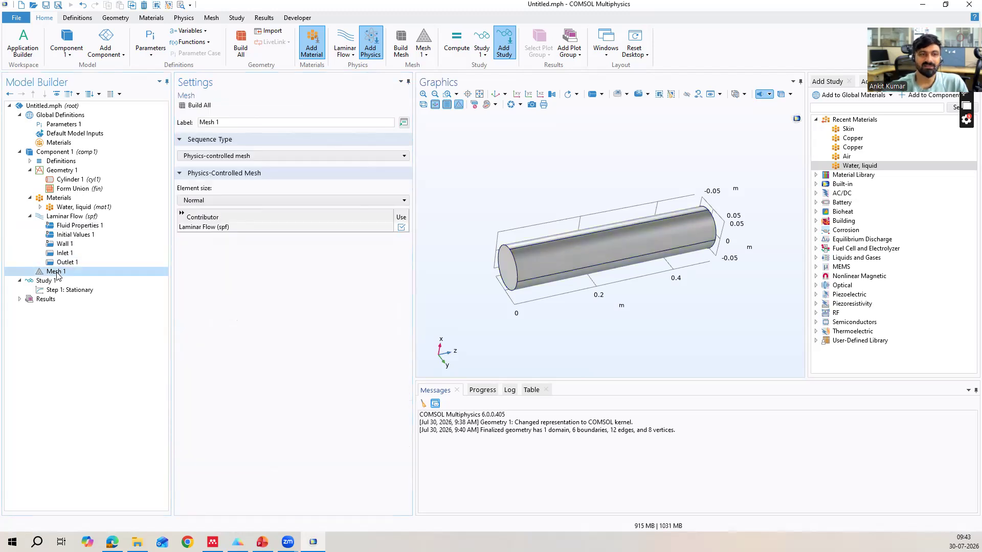
click(234, 204)
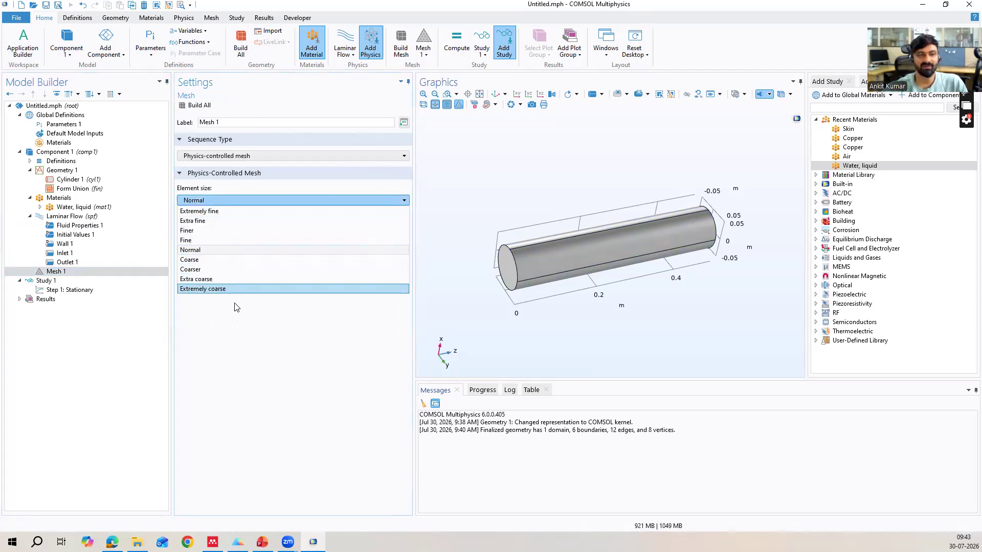
click(213, 262)
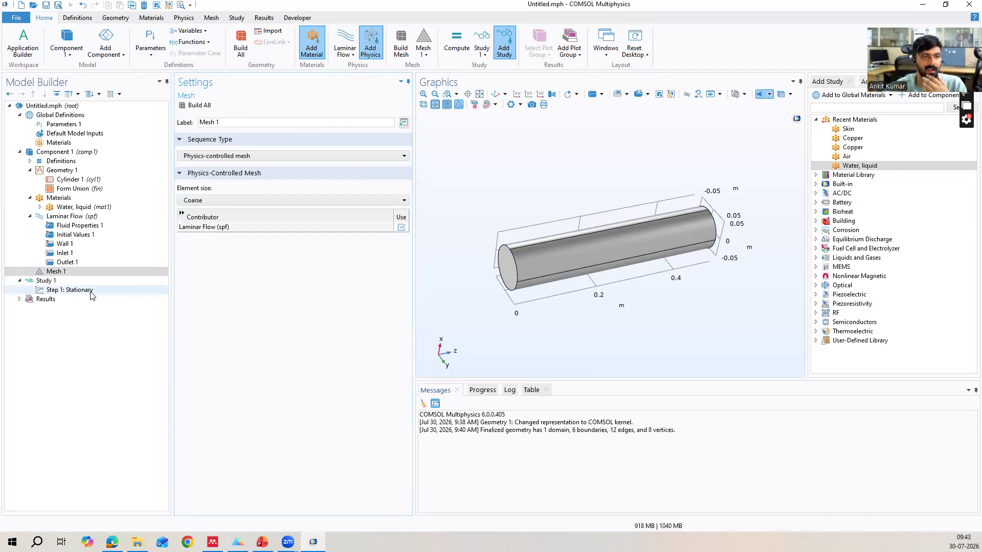
click(200, 105)
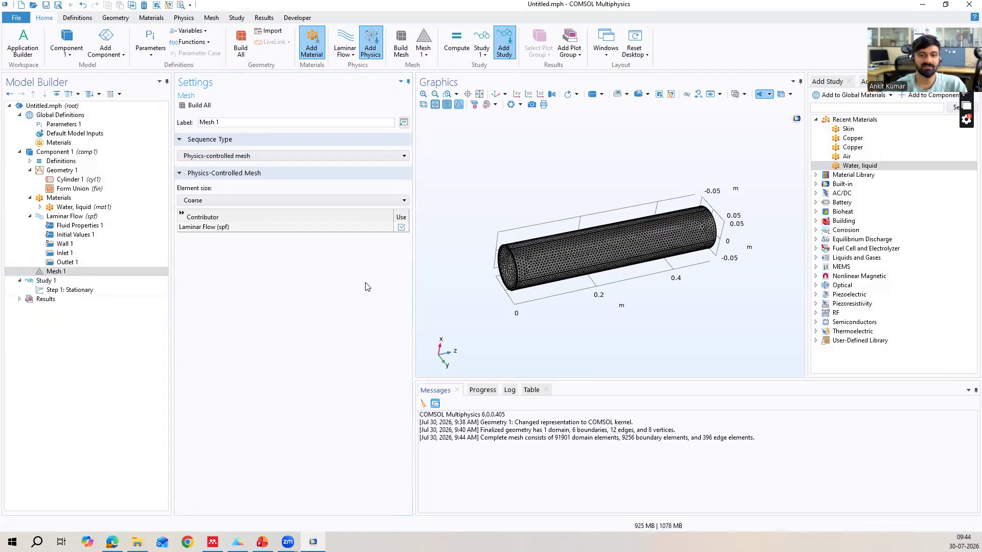
Compute the stationary study and examine the velocity magnitude slice plot along the pipe.
click(86, 290)
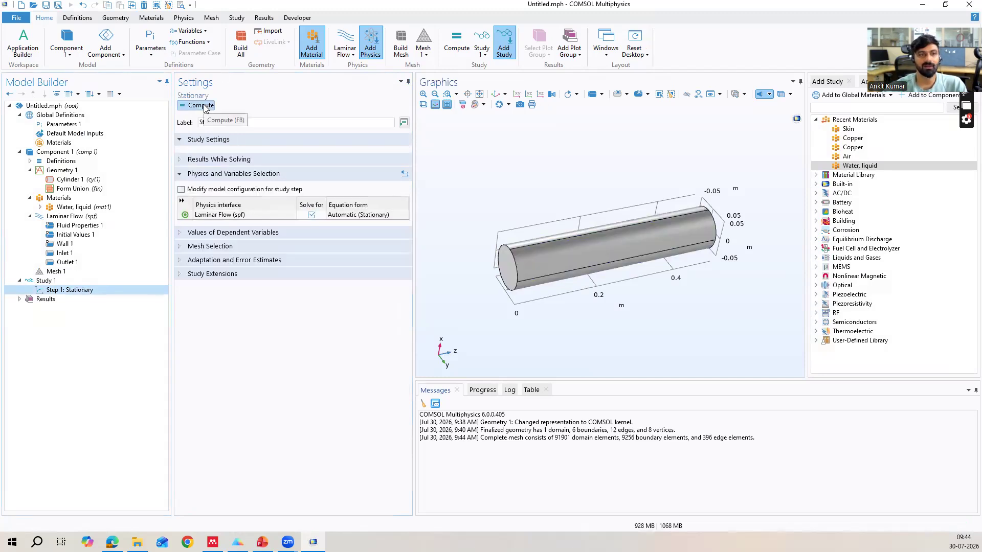
click(201, 105)
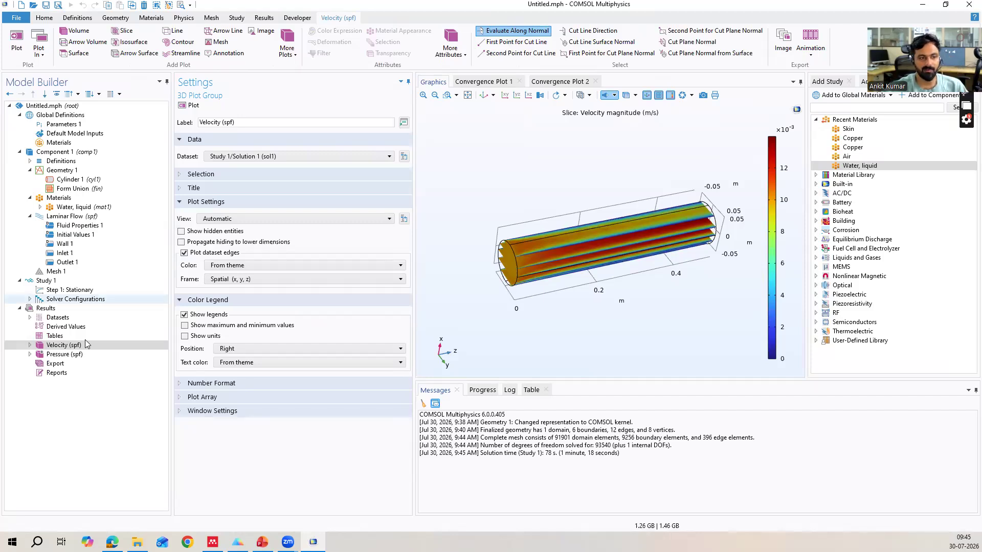
click(30, 346)
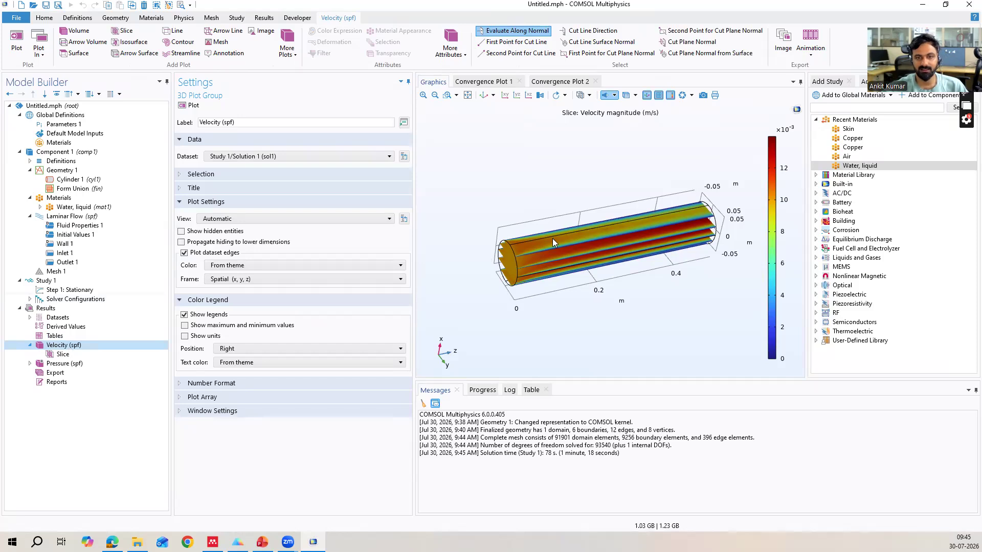
drag(589, 249, 587, 235)
click(469, 96)
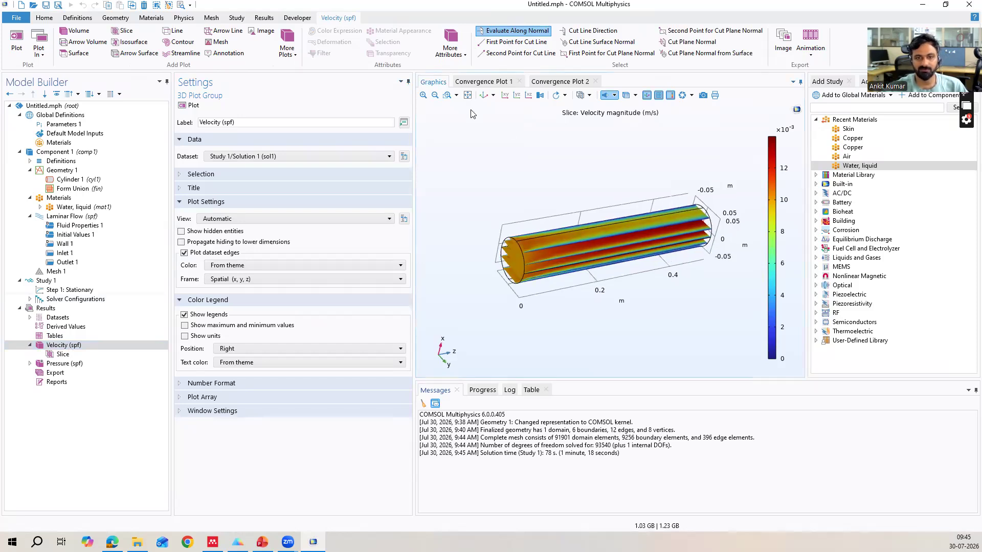
Enable interactive positioning of the velocity slice planes, try several shifts across the pipe, and settle on a shift of 0.01.
drag(479, 266, 481, 258)
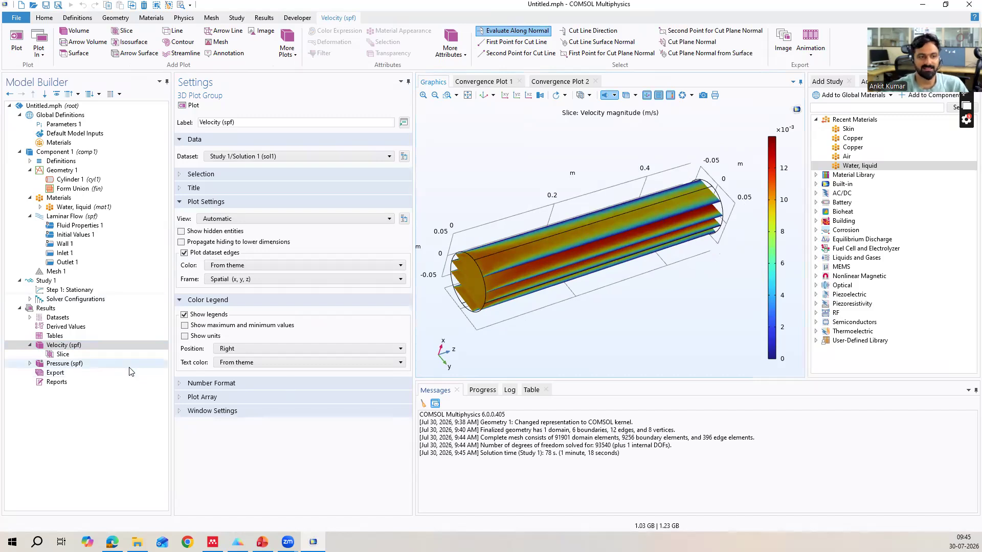
click(69, 355)
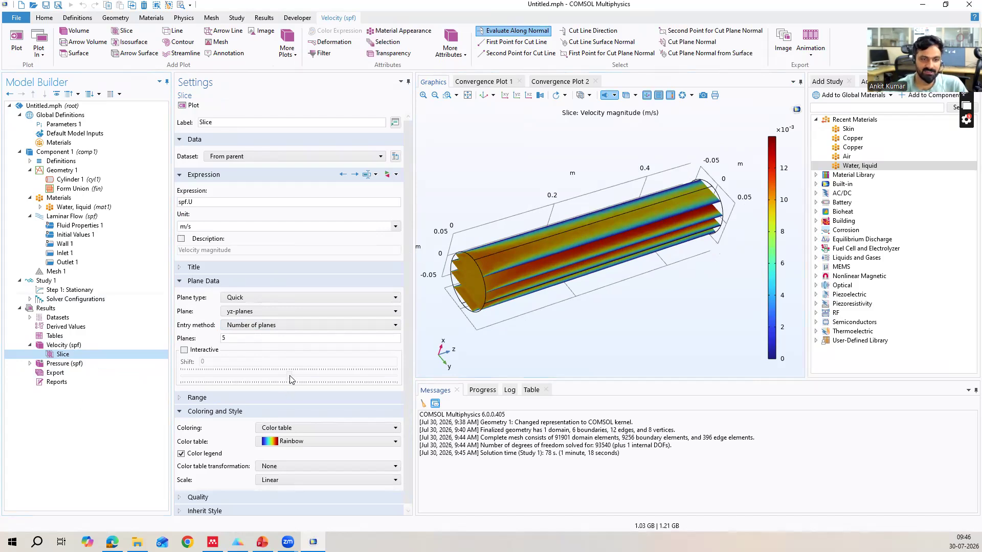
click(184, 350)
drag(288, 376, 346, 383)
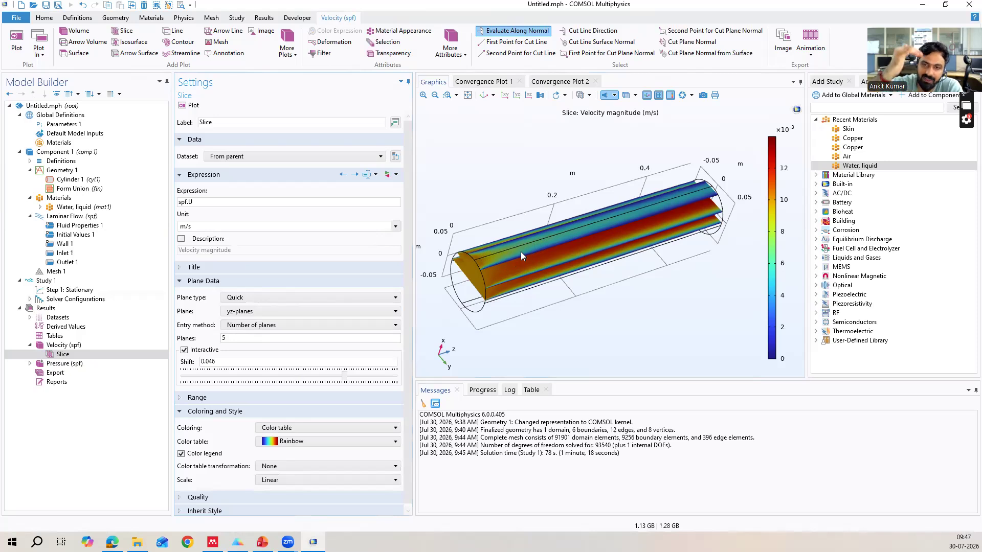
click(341, 376)
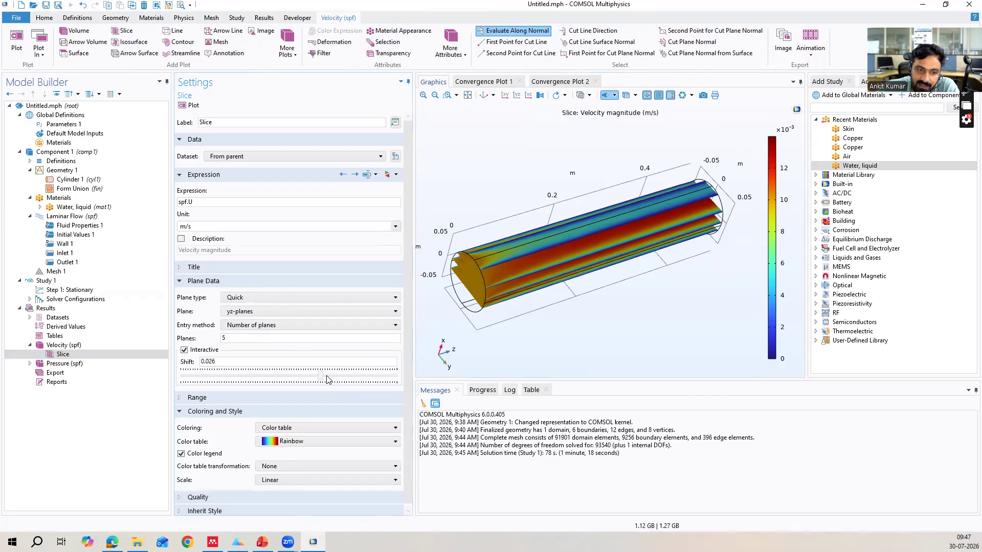
click(322, 377)
drag(322, 377, 322, 377)
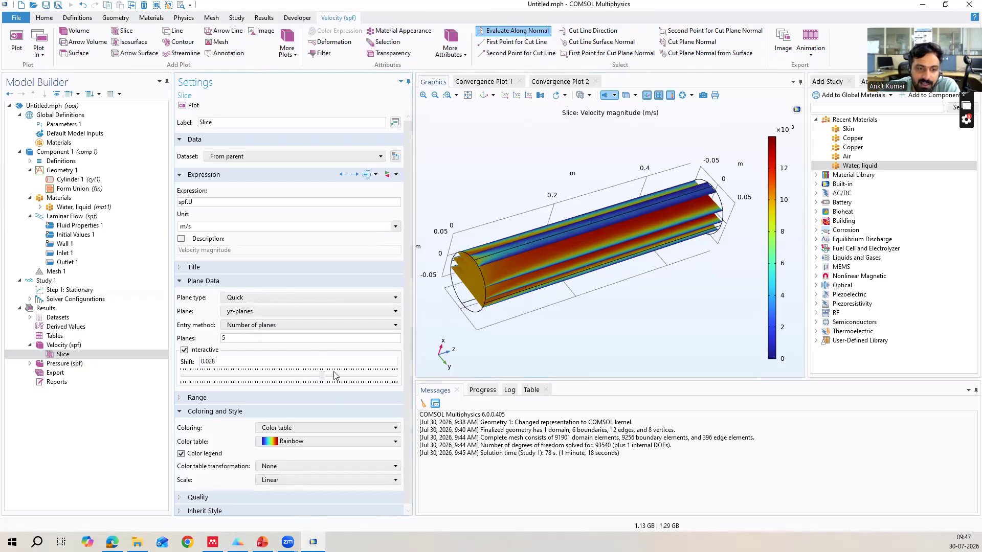
drag(324, 378, 304, 384)
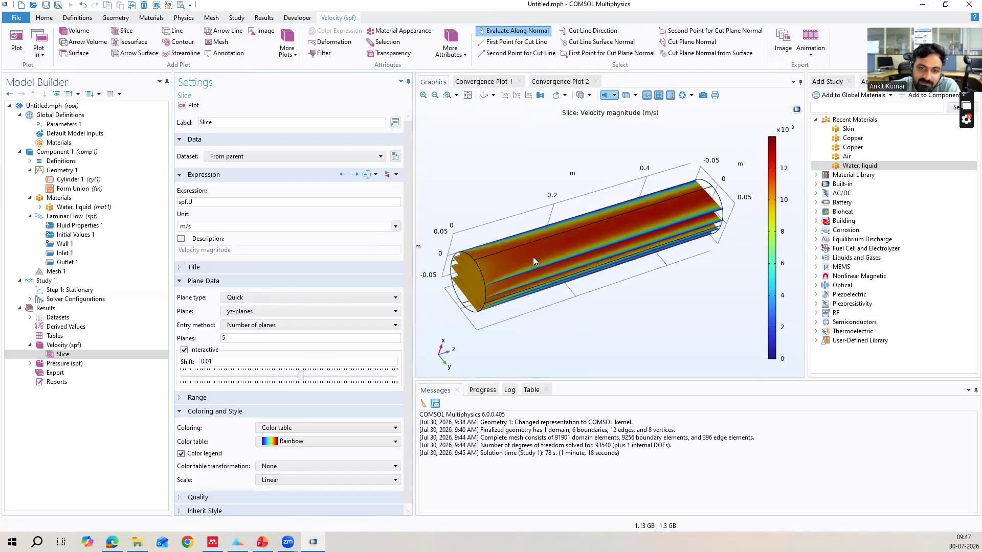
Reduce the velocity slice to 1 yz-plane and replot it.
double_click(225, 338)
text(1)
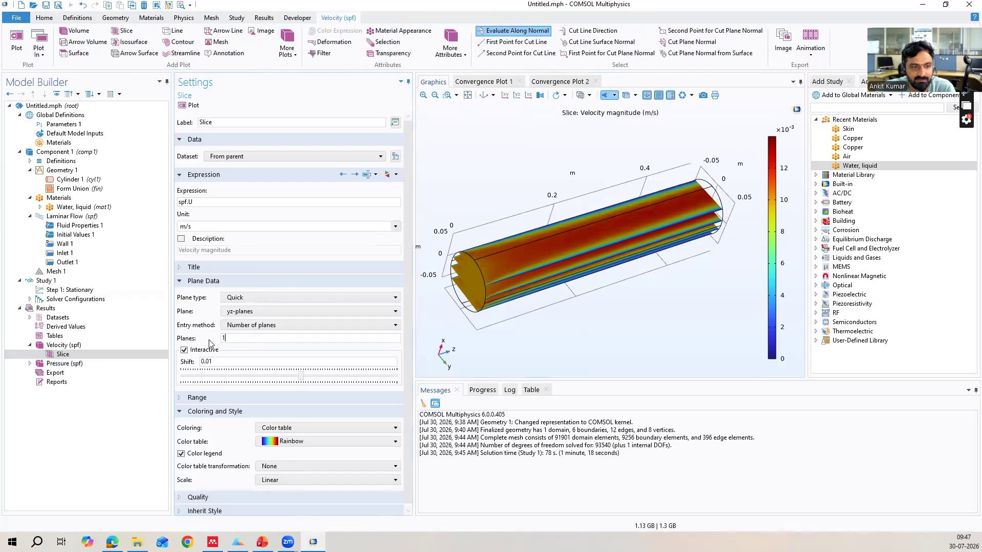
click(190, 105)
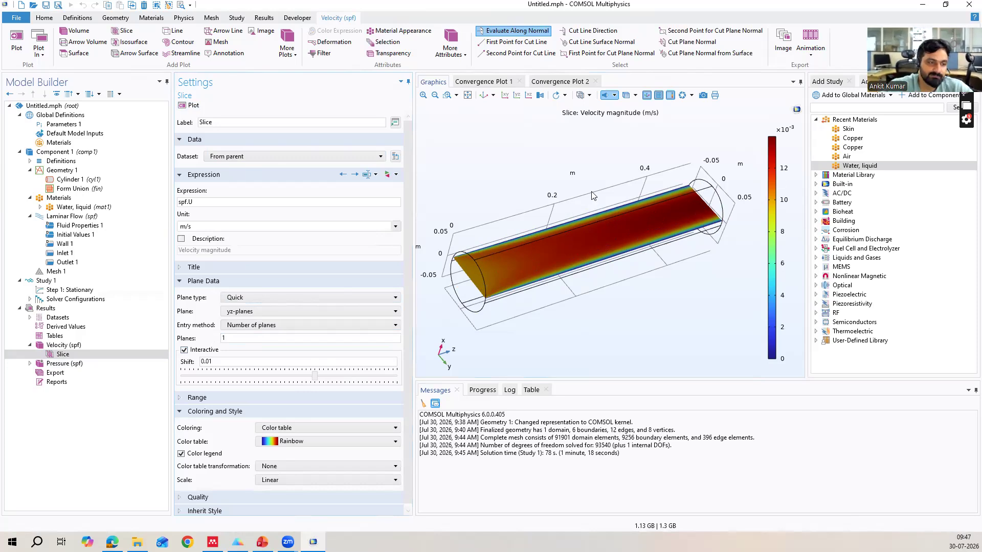
Add a 3D plot group to the results and check its dataset choices and available plot types.
right_click(54, 309)
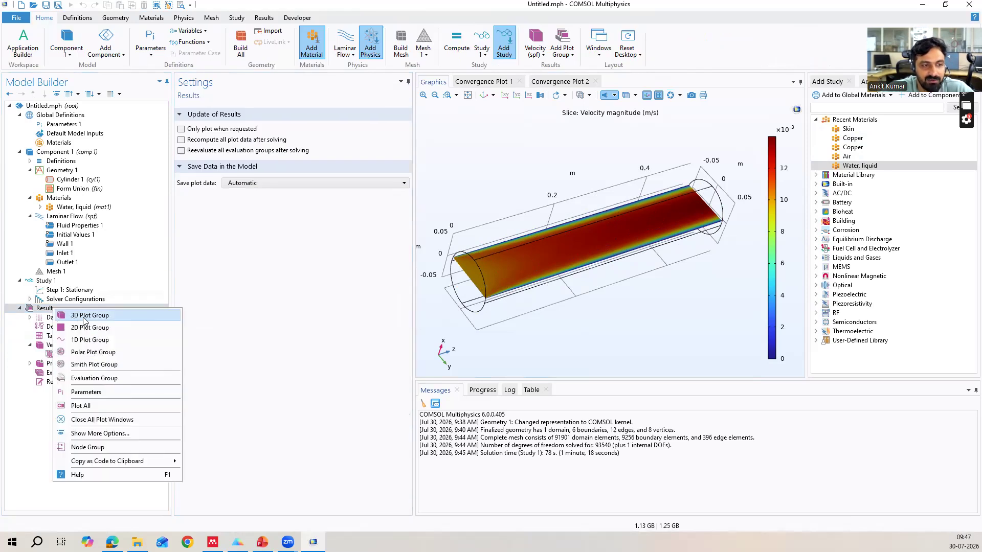
click(85, 317)
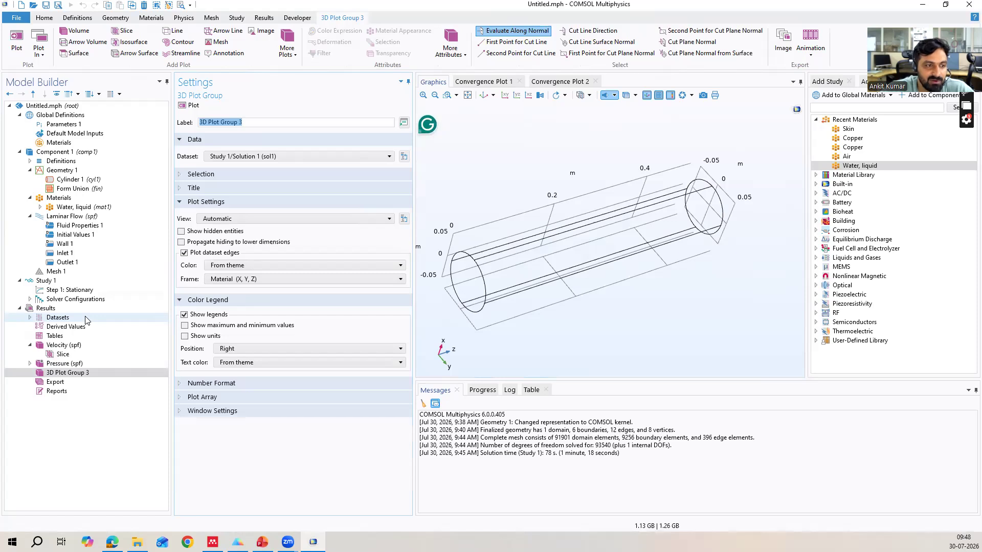
click(249, 156)
click(249, 155)
click(48, 375)
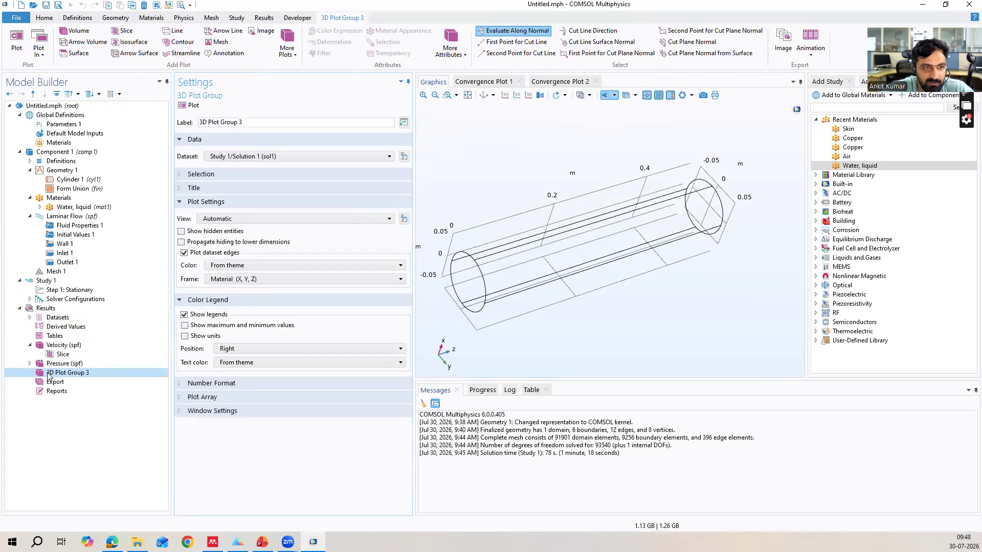
right_click(49, 376)
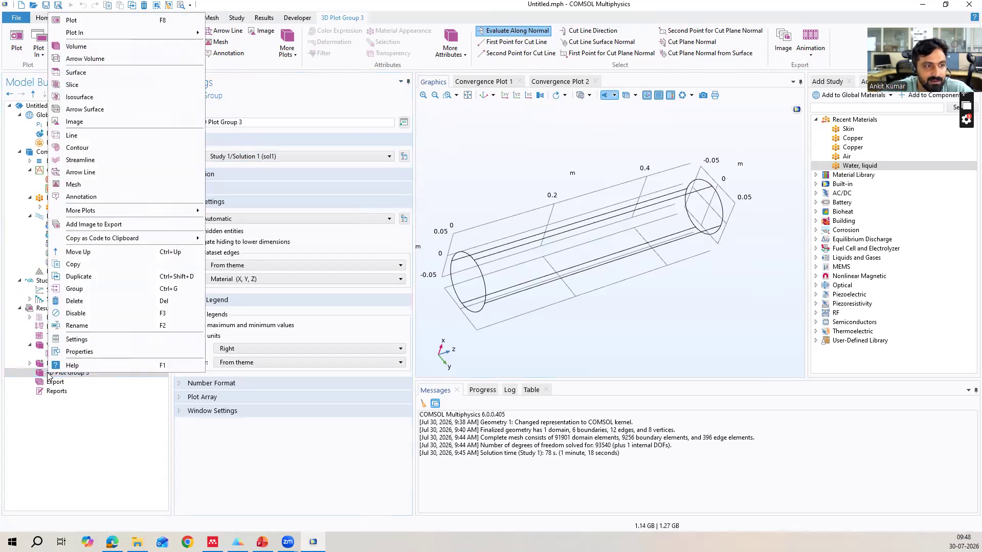
click(39, 319)
Add a Cut Line 3D dataset across the pipe inlet from x = -0.05 to x = 0.05 m and plot it.
right_click(59, 320)
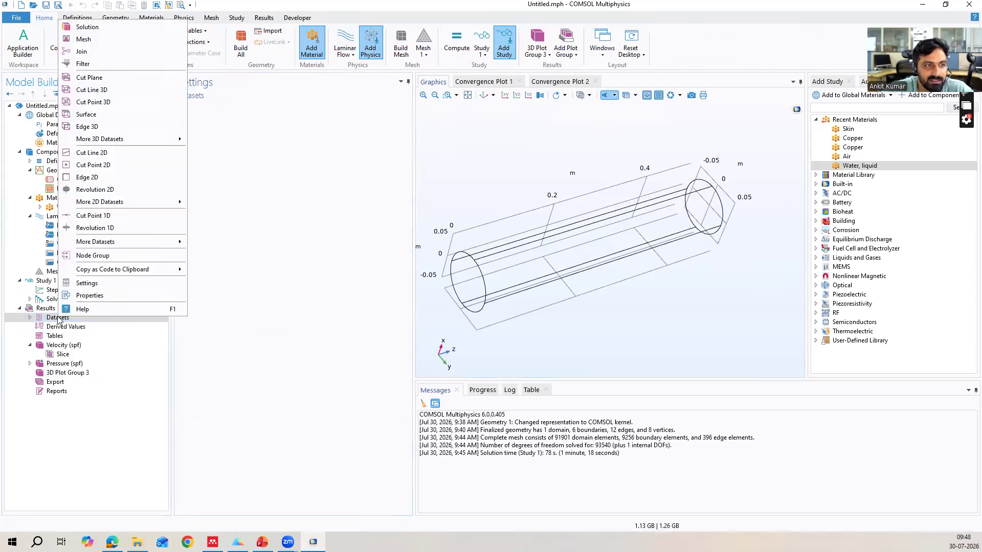
click(98, 92)
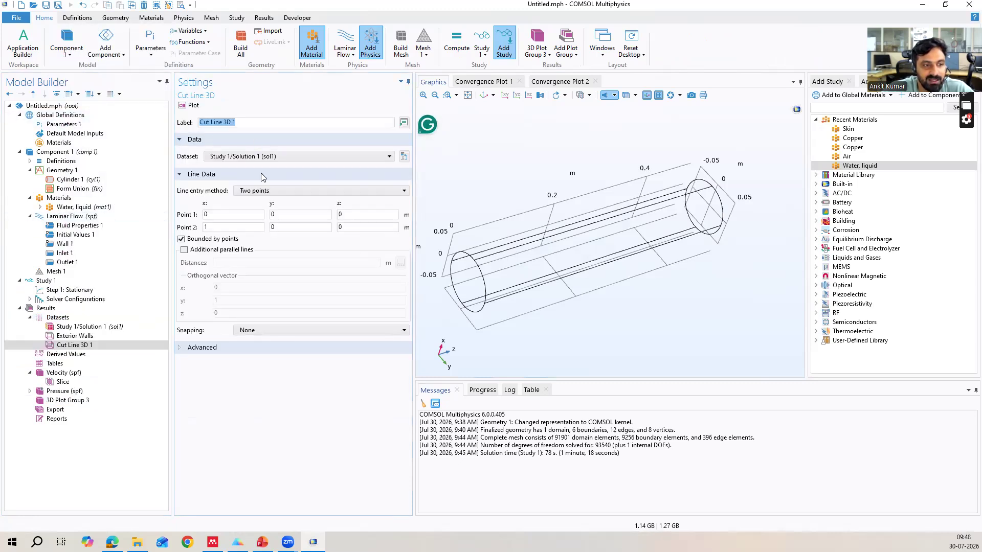
click(269, 160)
click(269, 159)
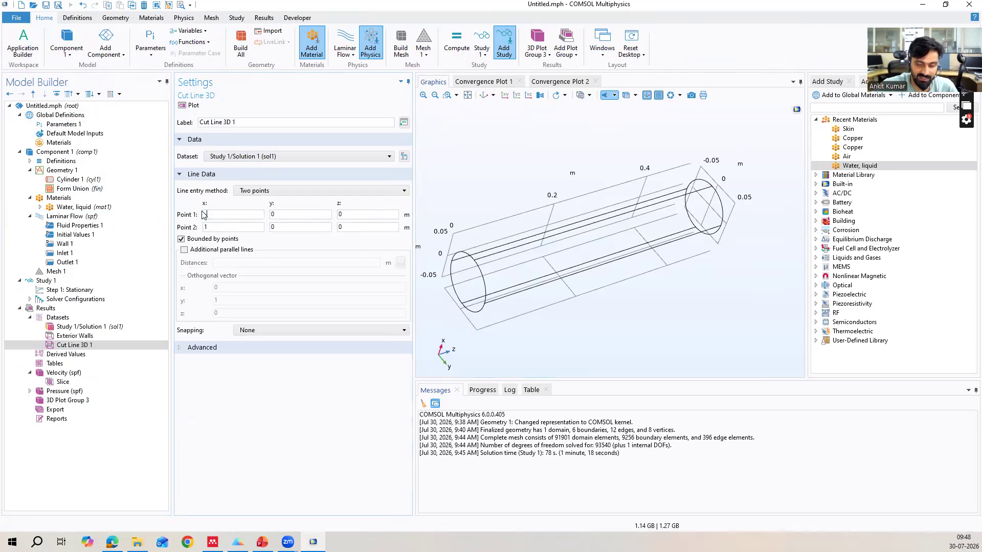
click(230, 226)
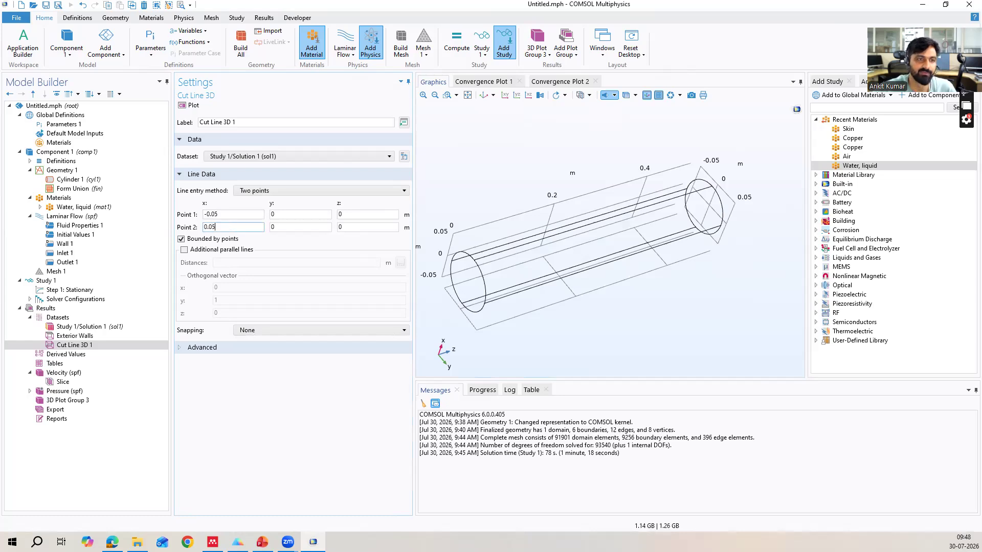
click(191, 104)
drag(587, 283, 624, 262)
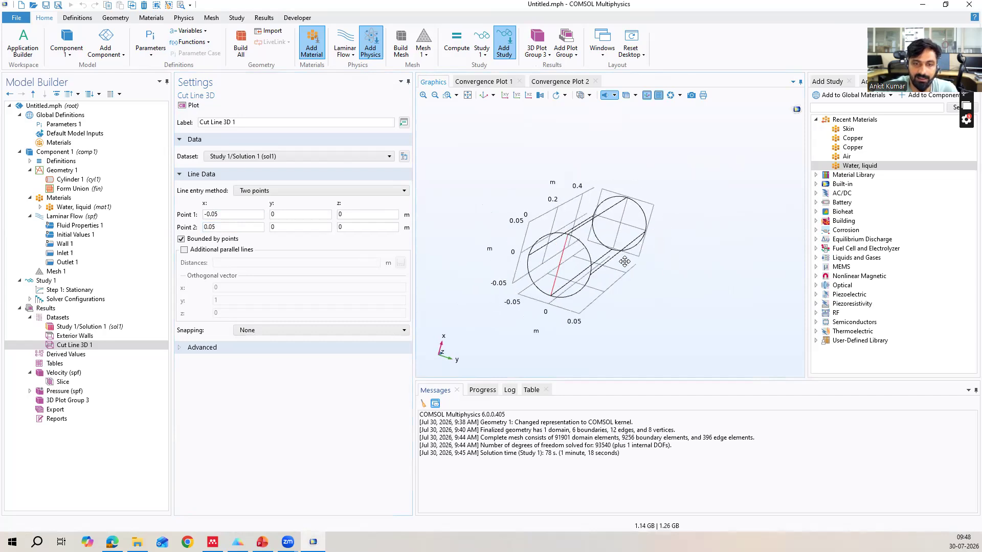
Redefine the cut line to run from (0, -0.05, 0) to (0, 0.05, 0) m and replot it.
drag(233, 214, 194, 231)
text(00)
click(277, 216)
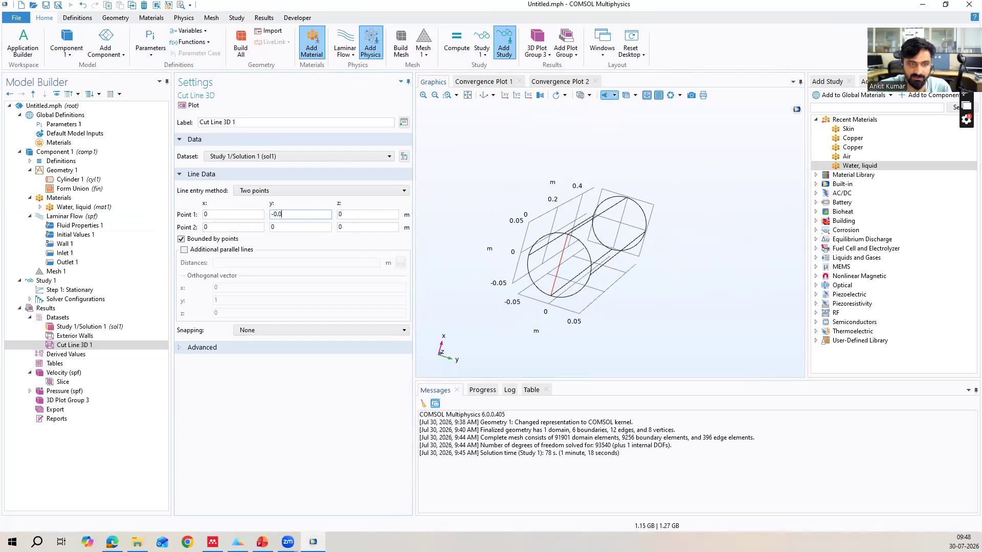
click(278, 227)
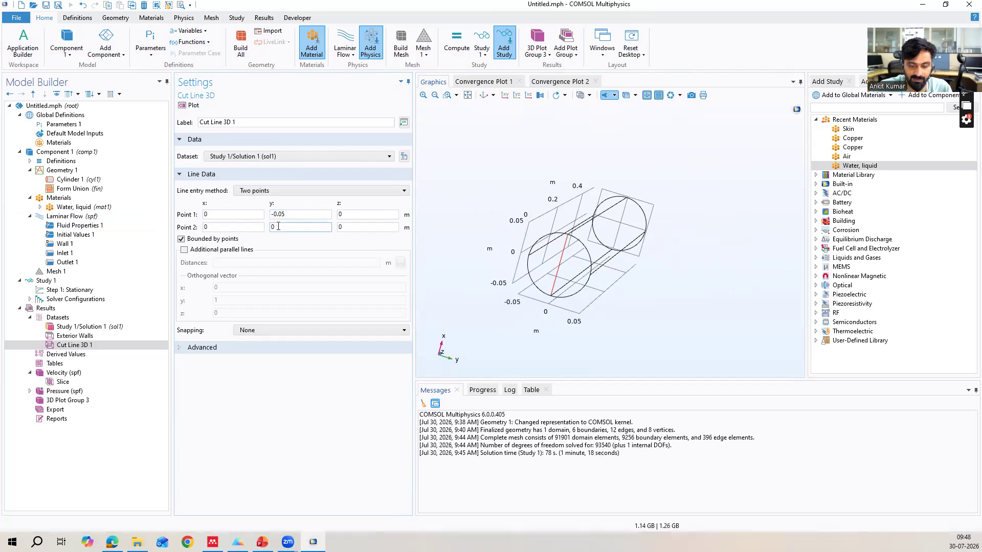
text(.05)
key(Return)
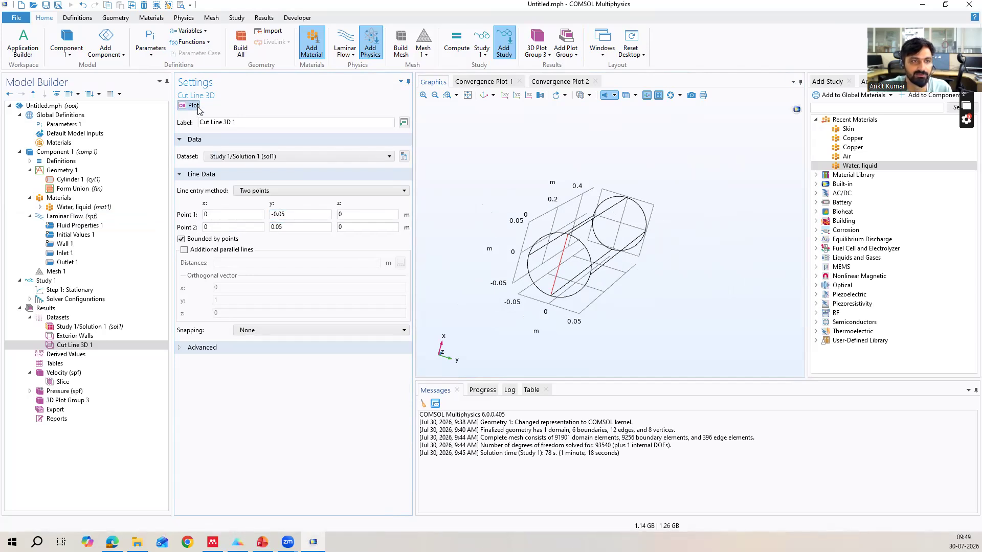
drag(597, 291, 563, 270)
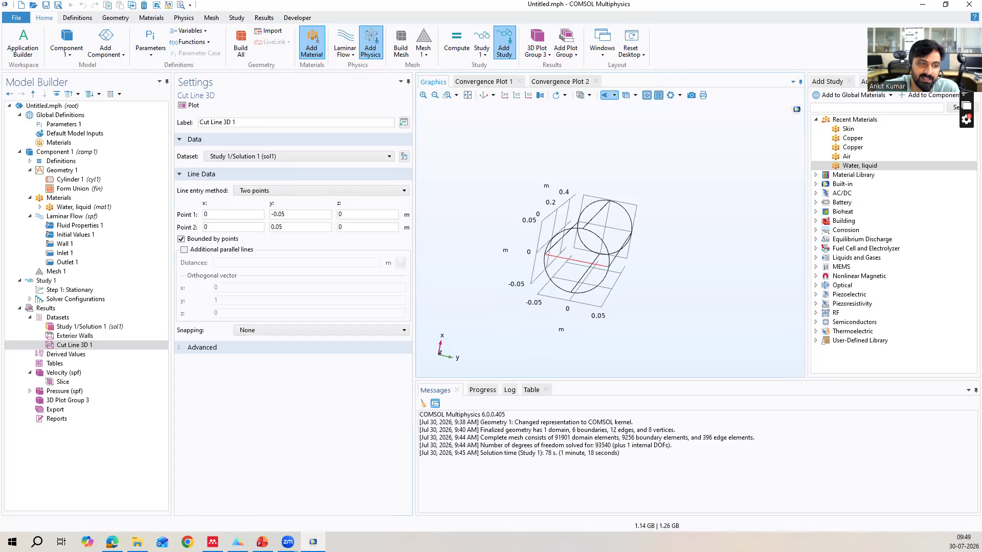
Examine the cut line dataset and the plot types offered by 3D Plot Group 3 and the velocity plot group.
click(74, 347)
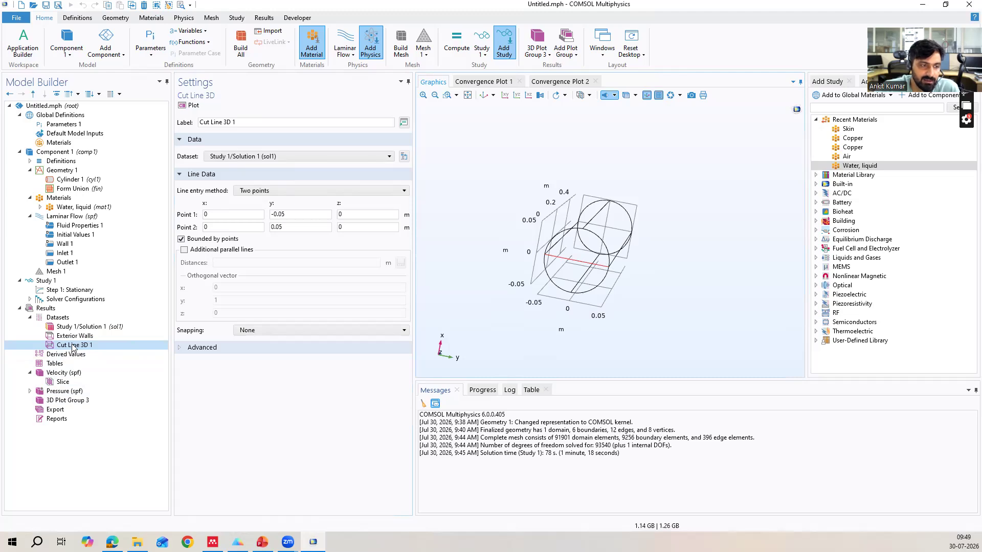
click(50, 402)
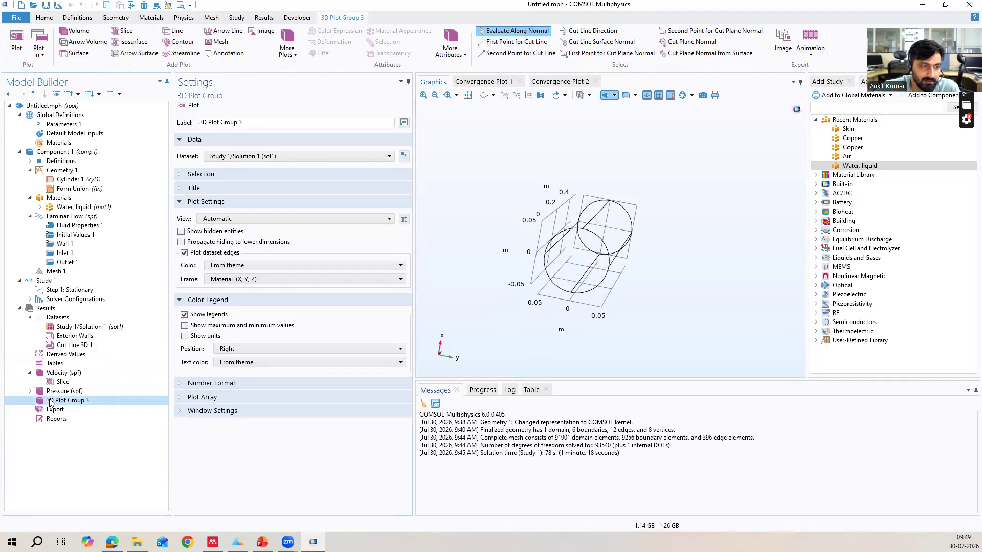
right_click(49, 402)
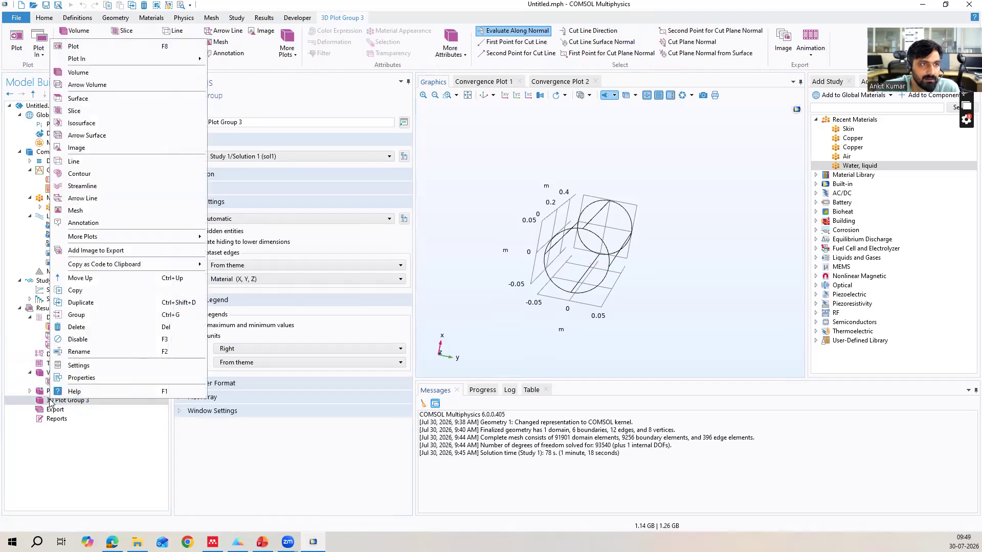
click(51, 403)
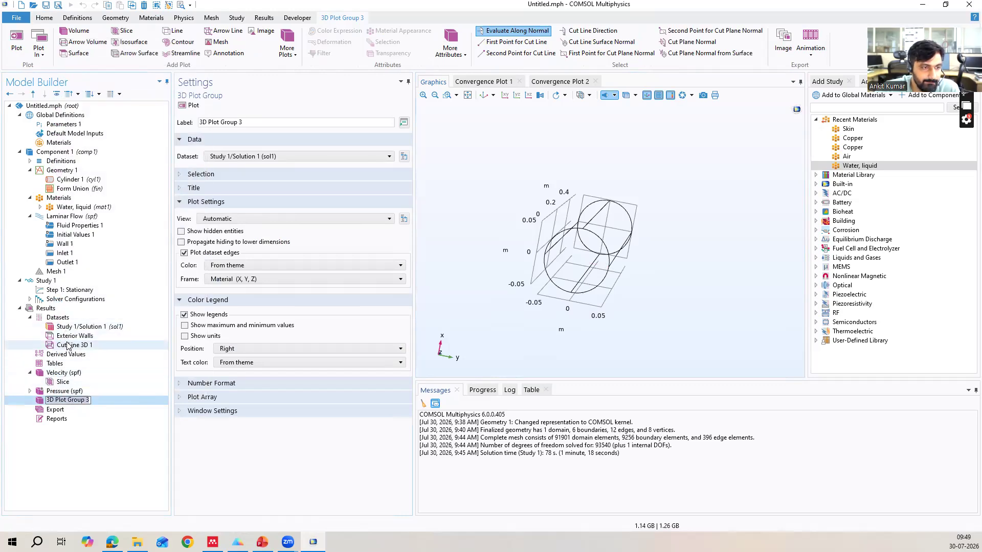
click(200, 458)
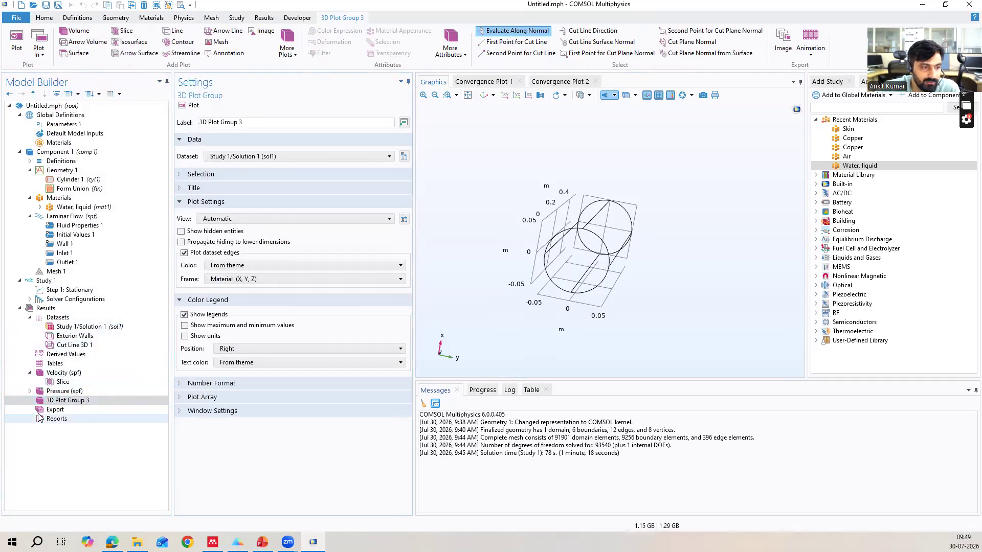
click(63, 382)
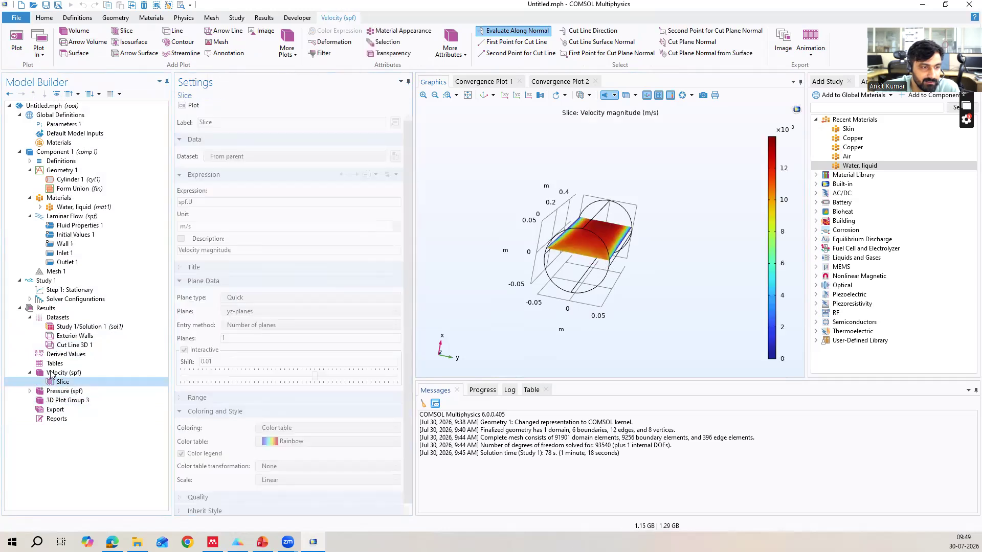
click(51, 373)
right_click(51, 373)
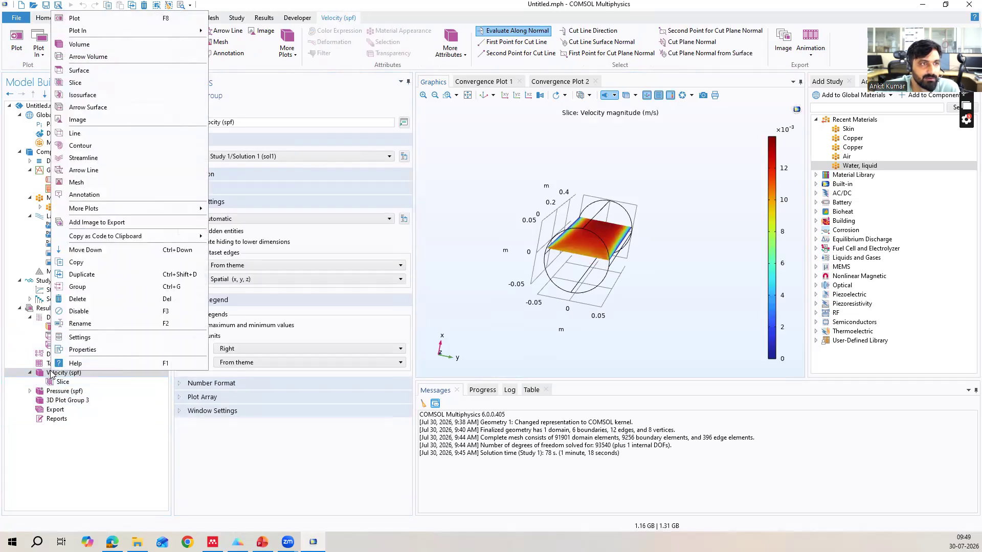
Check the plot group types available under Results and the actions offered for the Cut Line 3D 1 dataset.
right_click(41, 310)
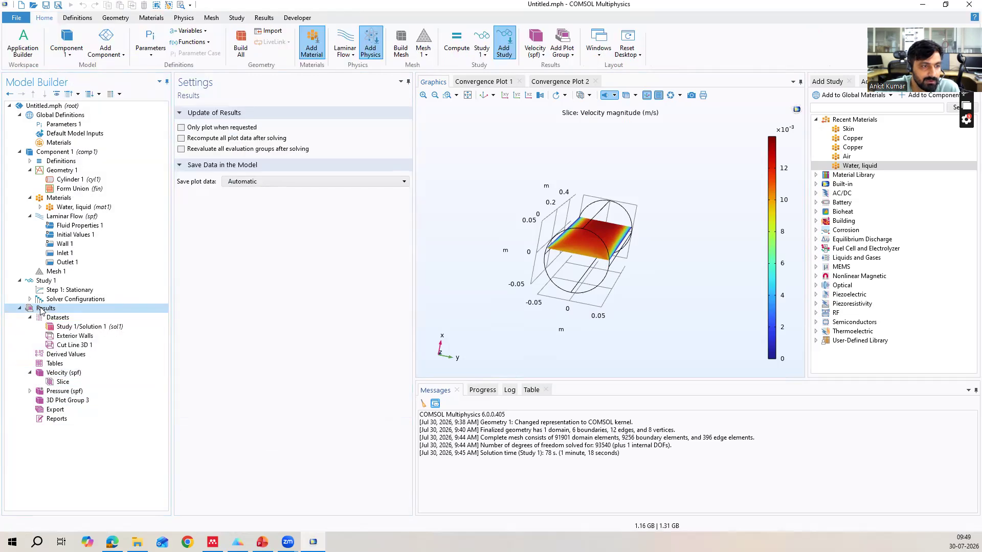
click(11, 324)
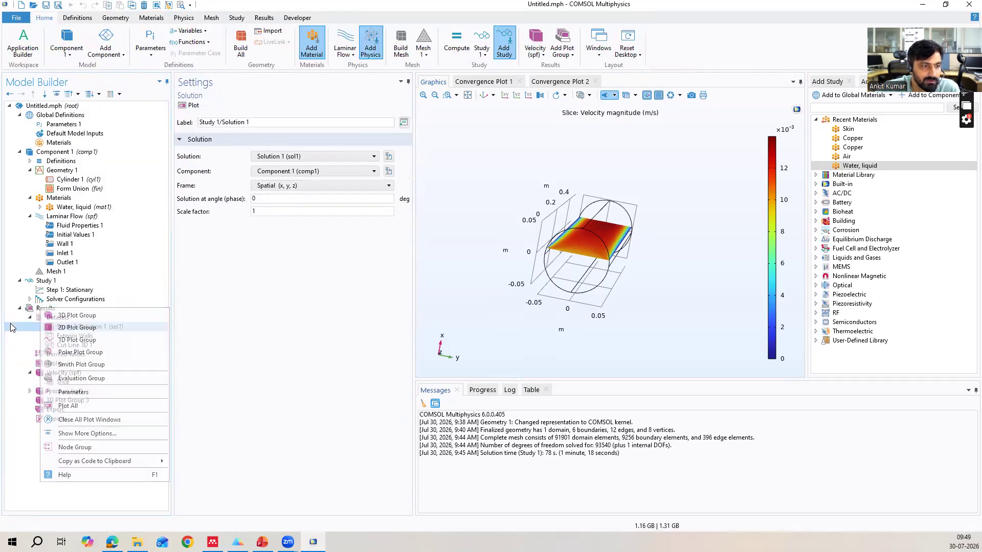
click(67, 345)
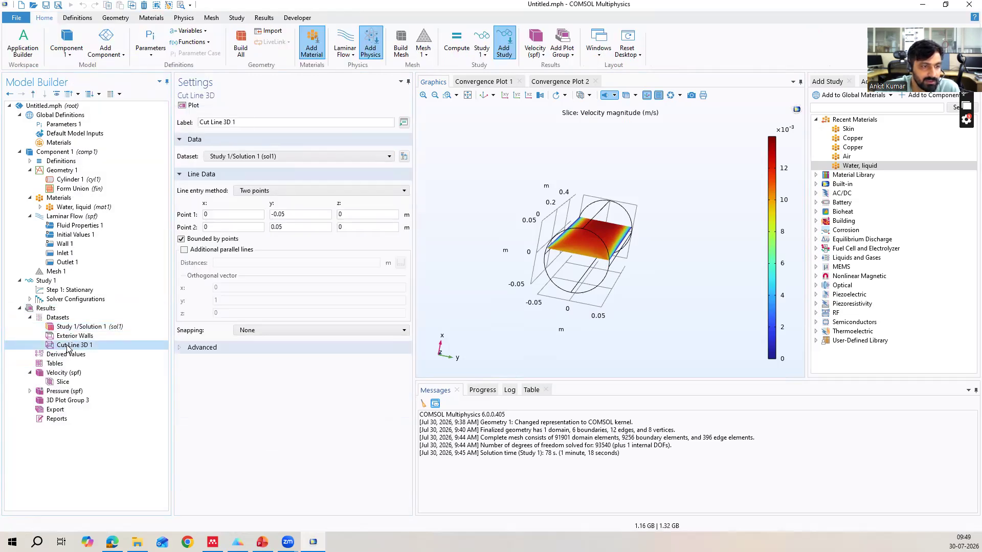
right_click(68, 347)
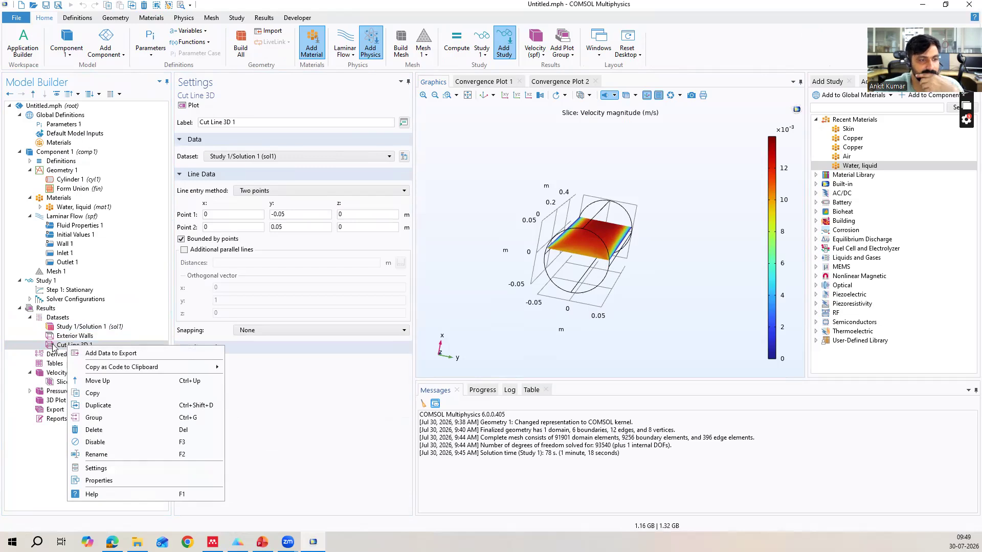
click(16, 337)
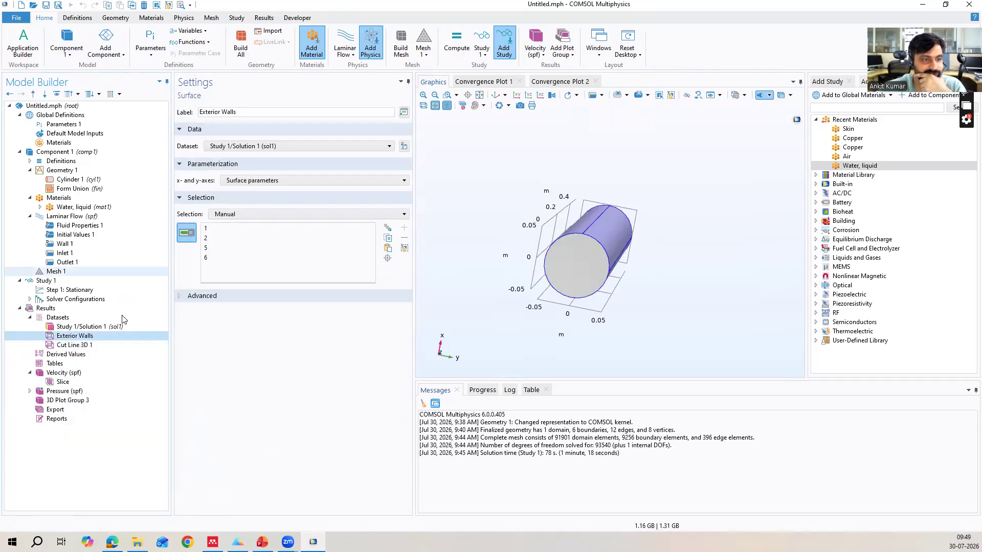
click(74, 346)
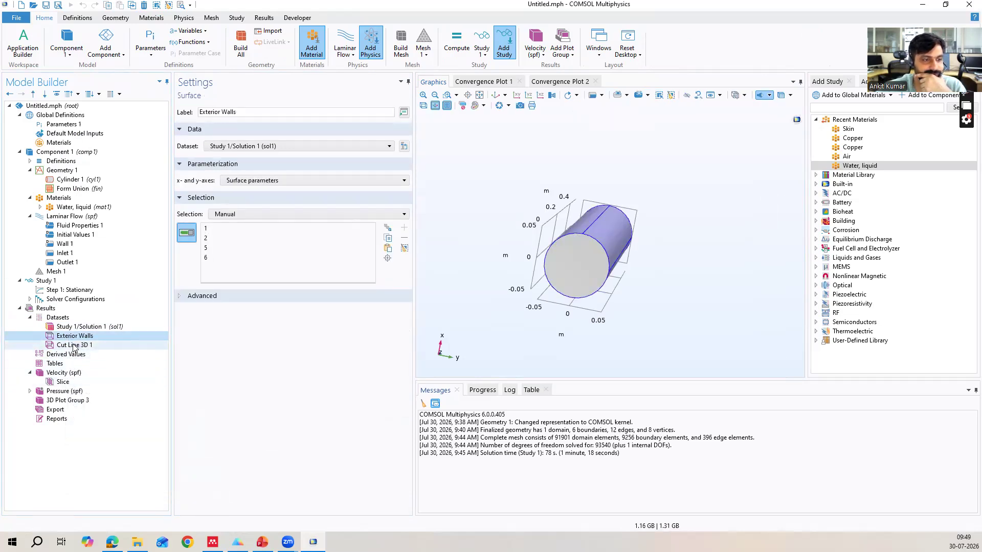
right_click(73, 346)
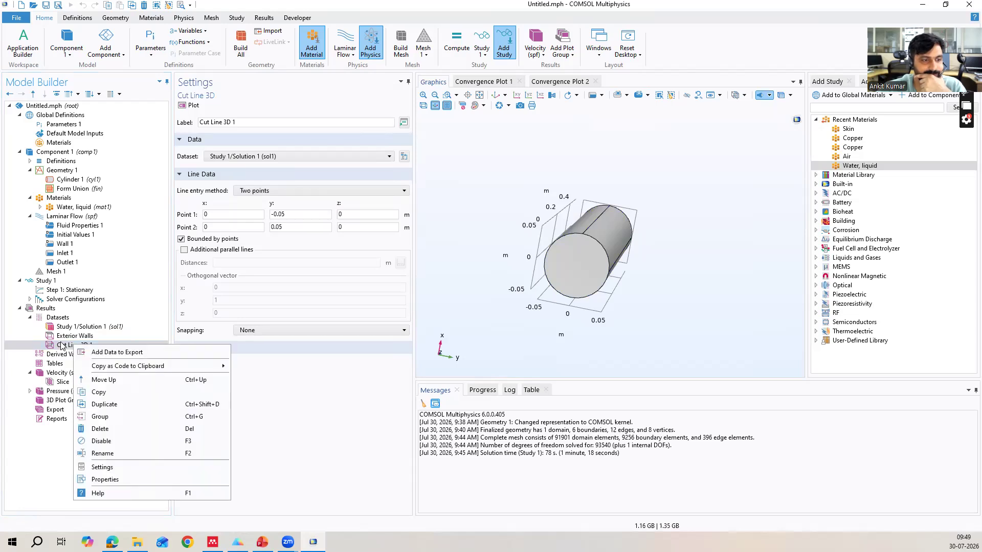
click(51, 308)
right_click(51, 308)
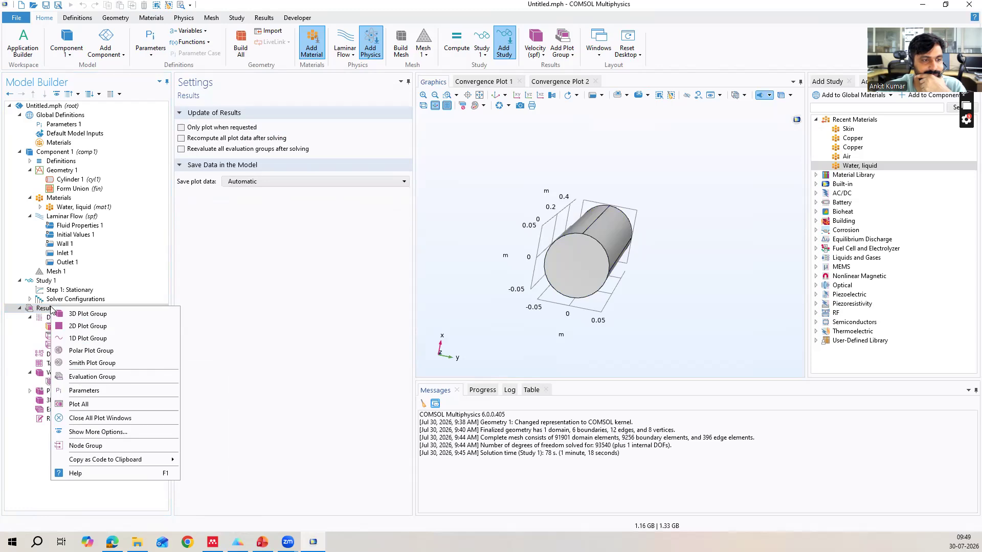
click(22, 346)
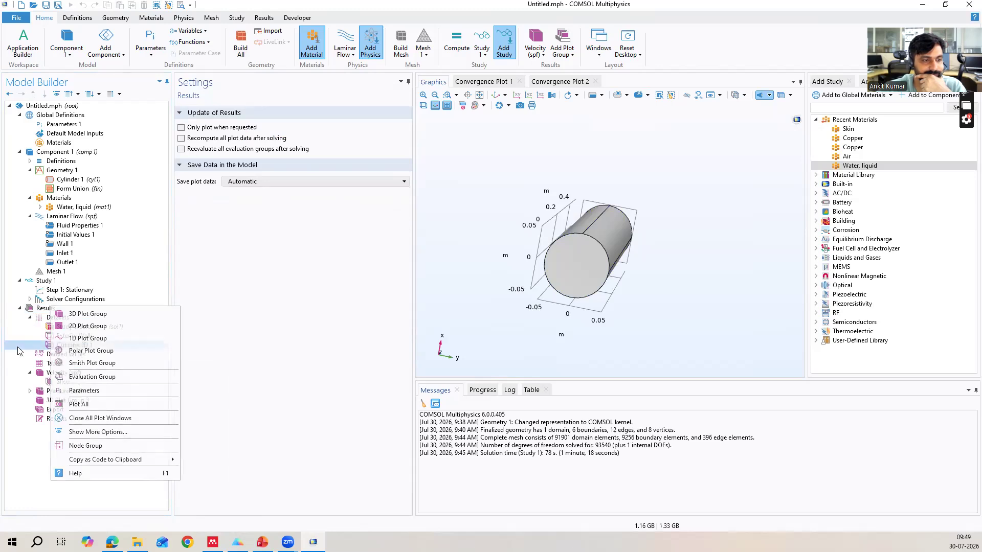
Compare the options available for 3D Plot Group 3, the Study 1/Solution 1 dataset and the cut line dataset.
click(30, 372)
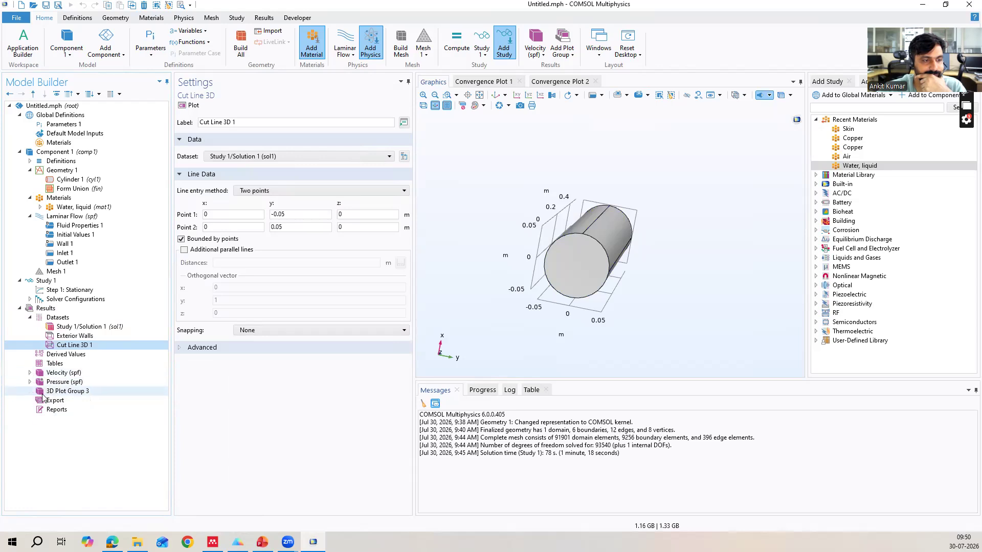
click(44, 392)
right_click(44, 393)
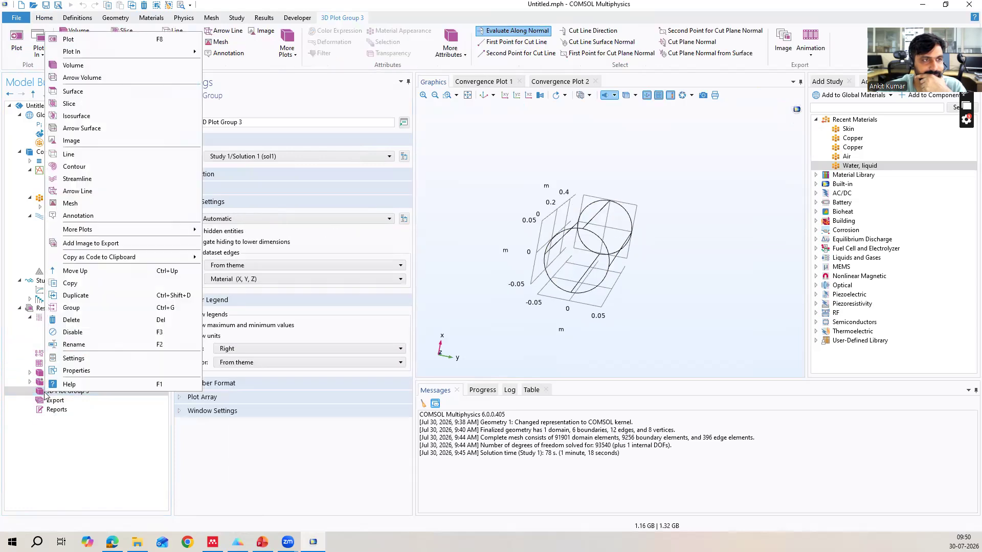
key(Escape)
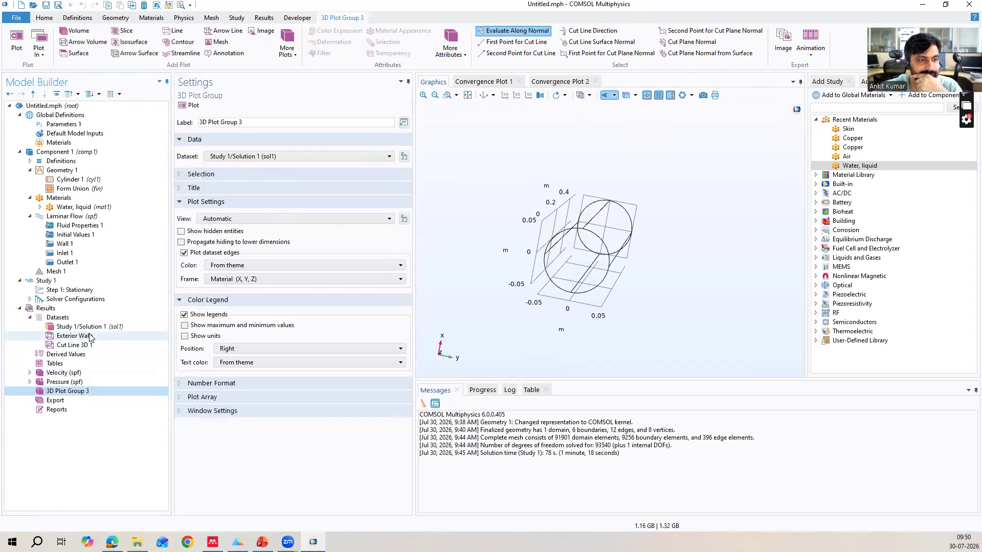
right_click(82, 327)
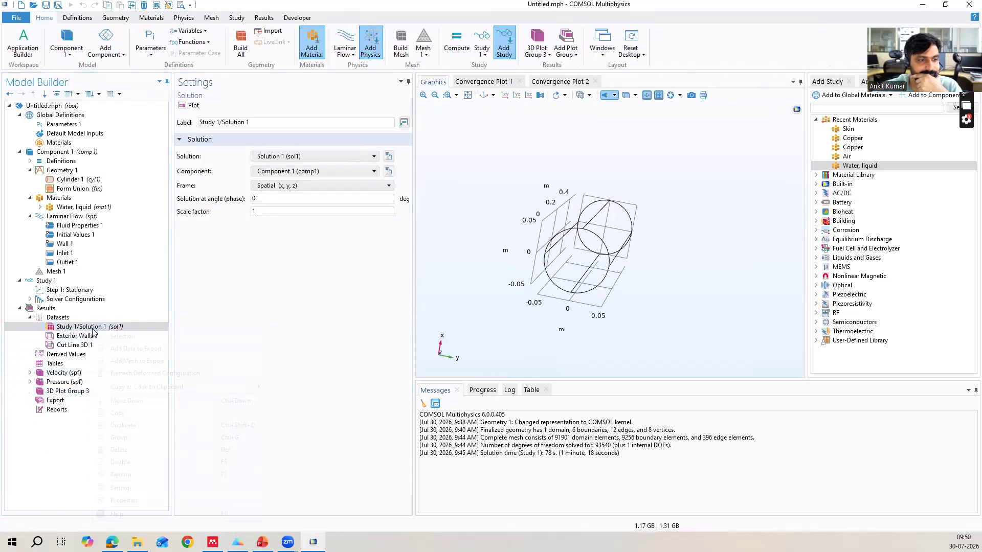
right_click(72, 347)
key(Escape)
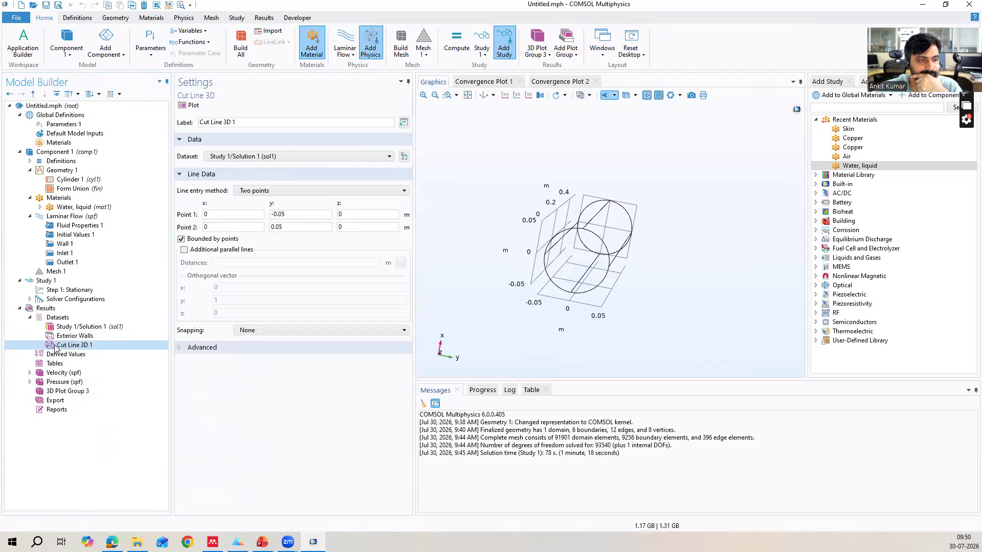
Set the dataset of 3D Plot Group 3 to Cut Line 3D 1 and plot it.
click(30, 317)
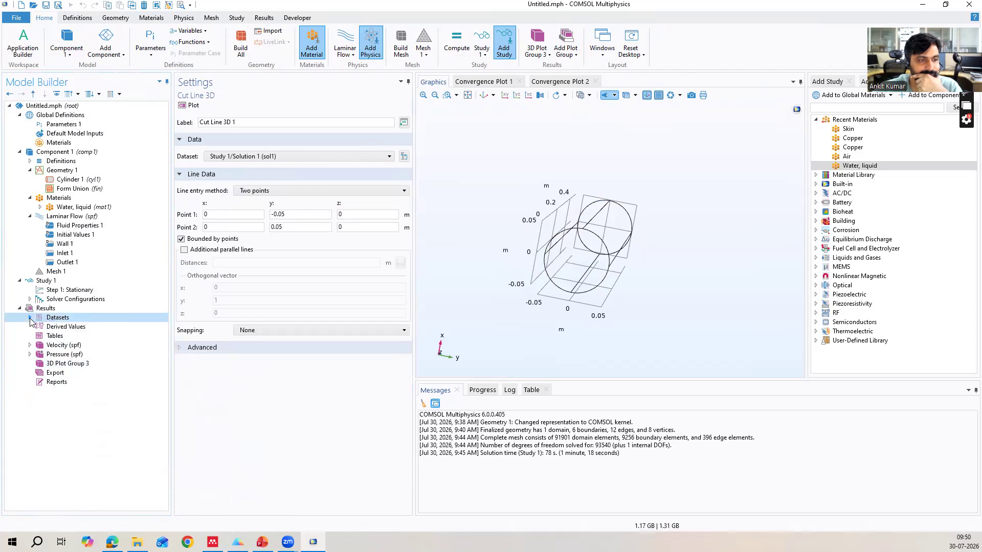
click(30, 345)
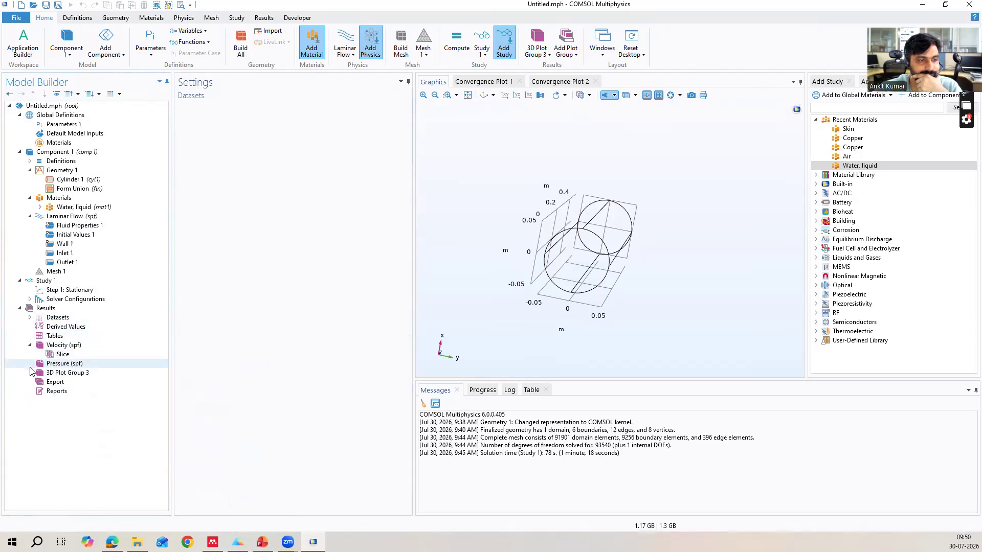
click(31, 364)
click(57, 392)
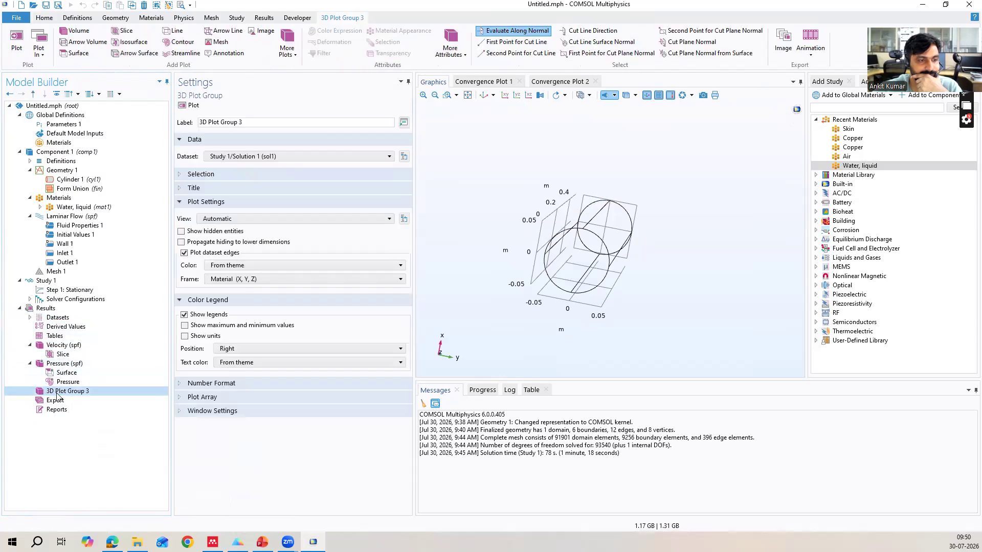
right_click(58, 396)
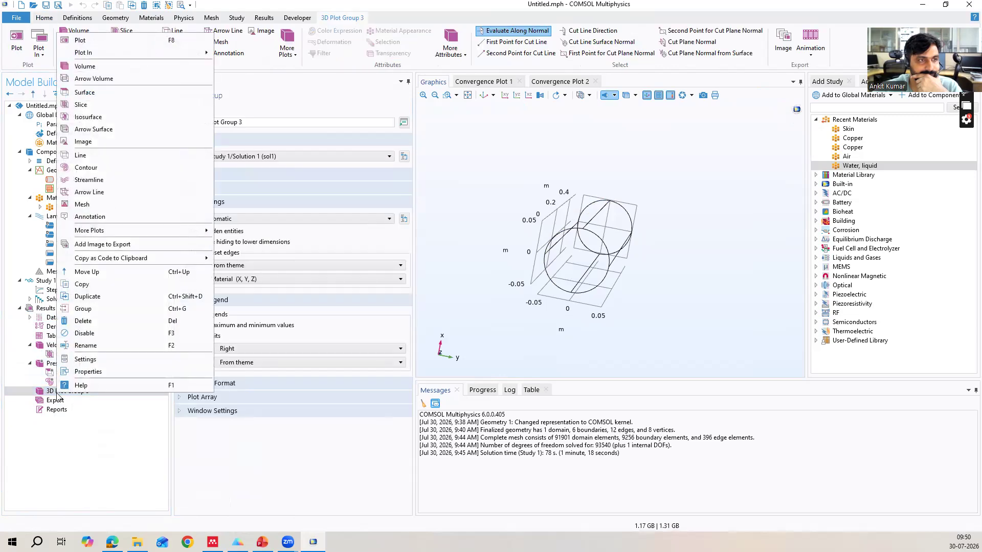
key(Escape)
click(333, 156)
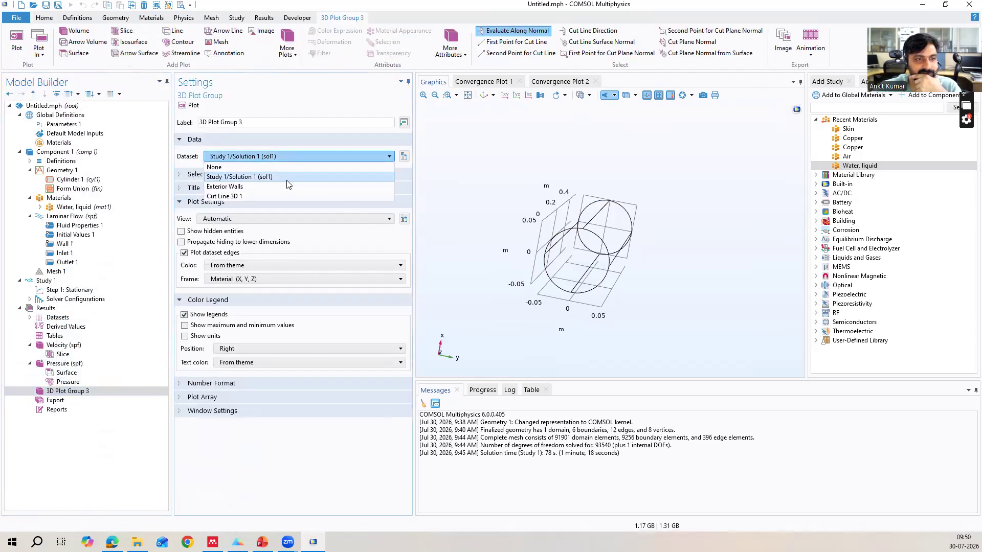
click(273, 195)
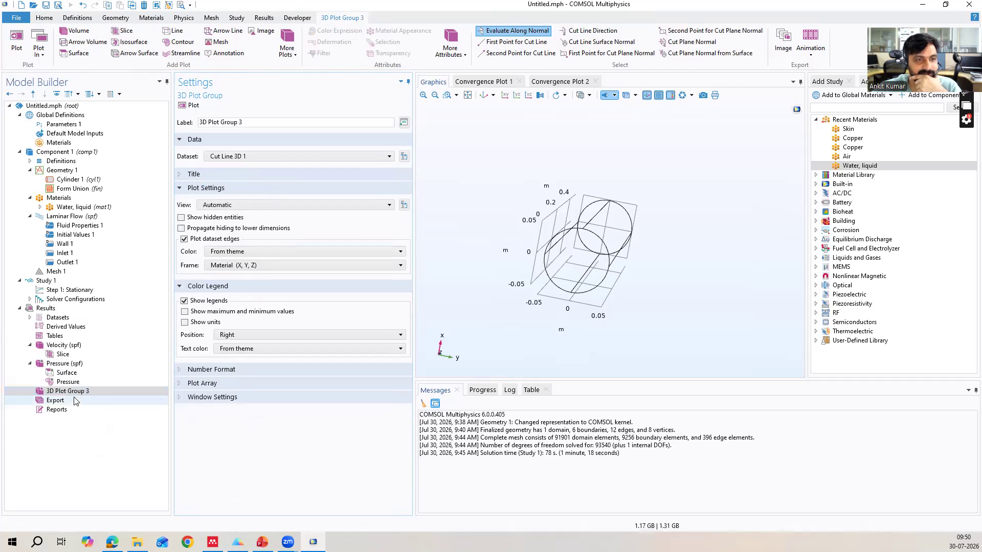
click(193, 106)
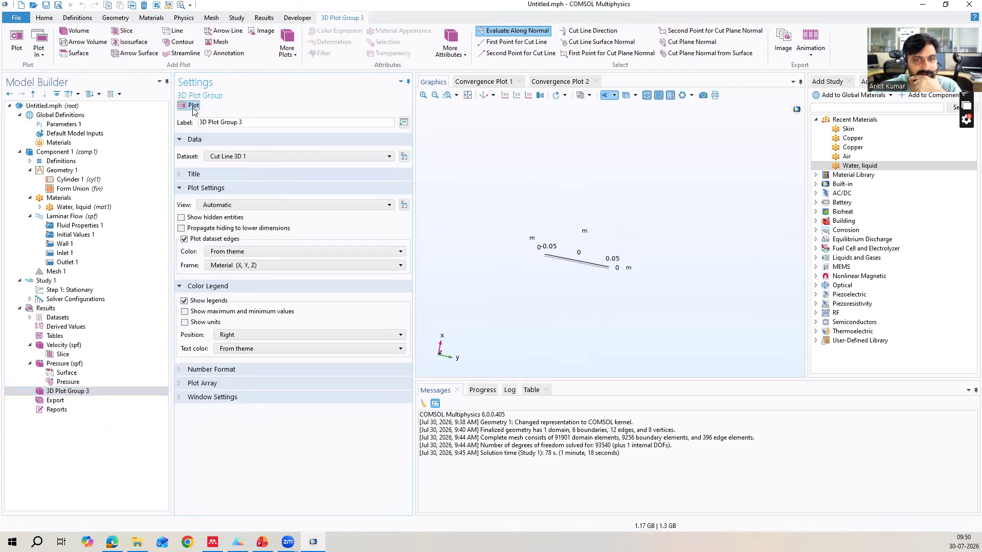
right_click(53, 392)
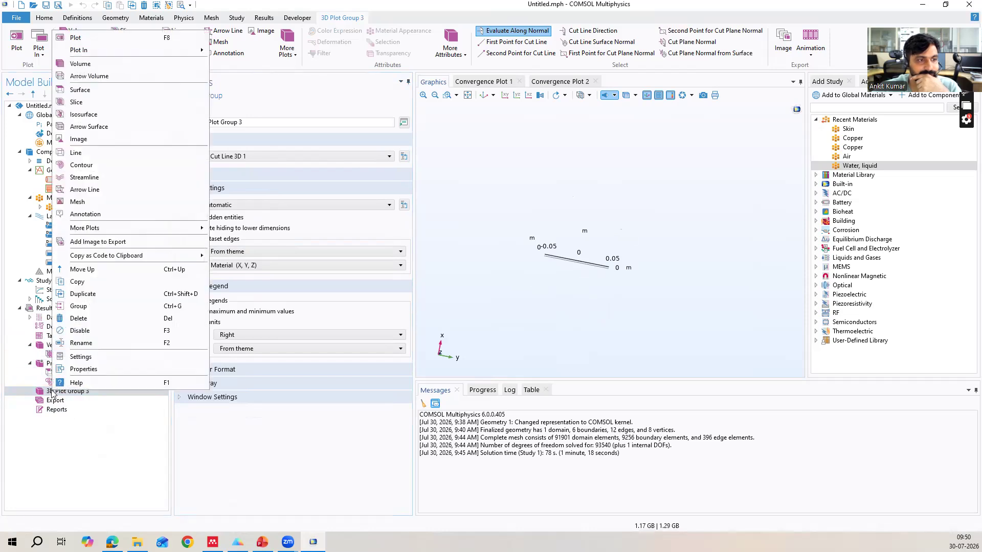
click(52, 392)
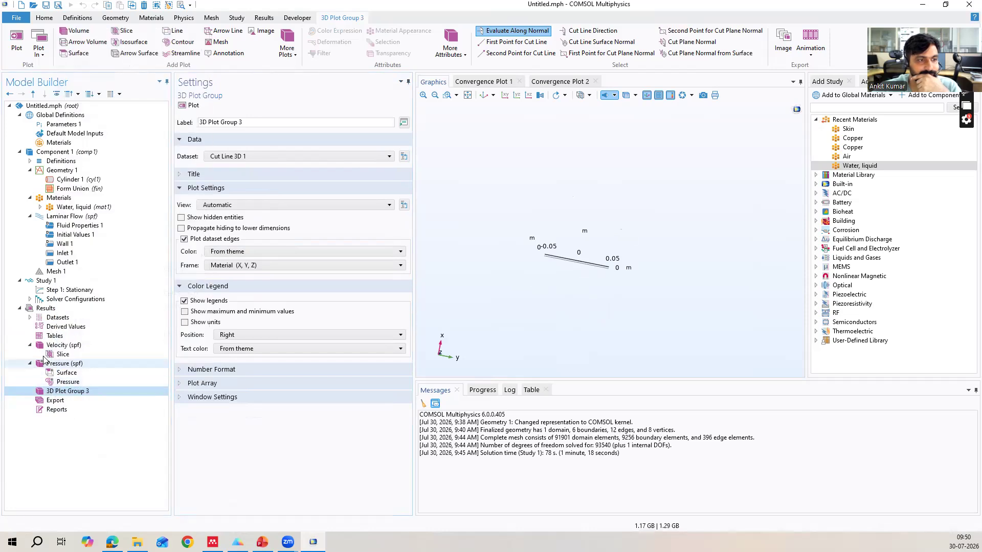
Add a second Cut Line 3D dataset to the results datasets.
right_click(59, 321)
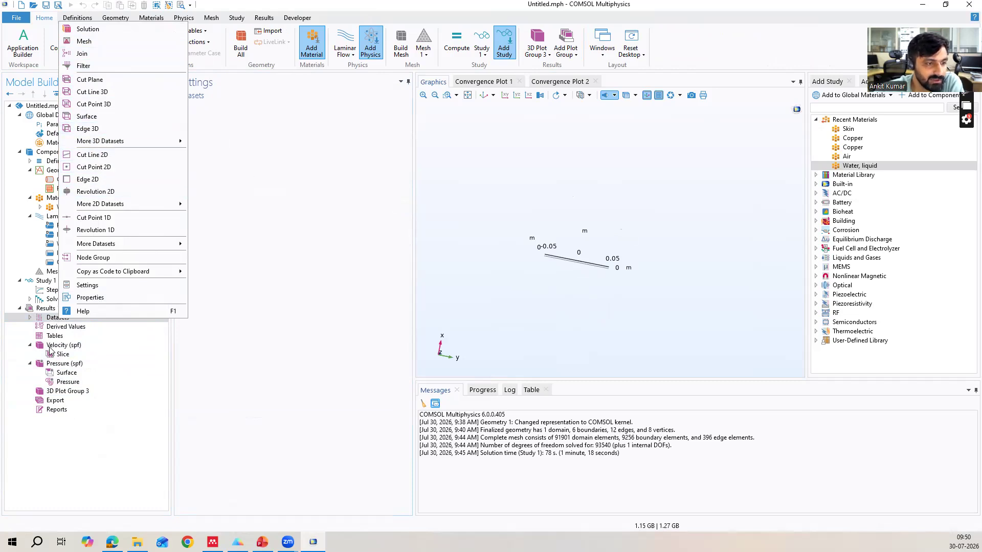
click(47, 310)
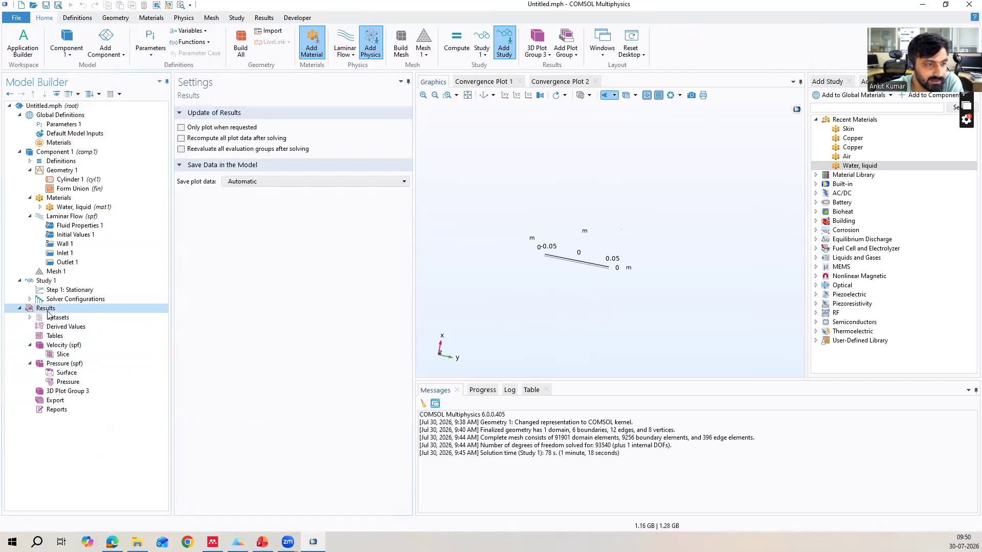
right_click(48, 310)
click(44, 318)
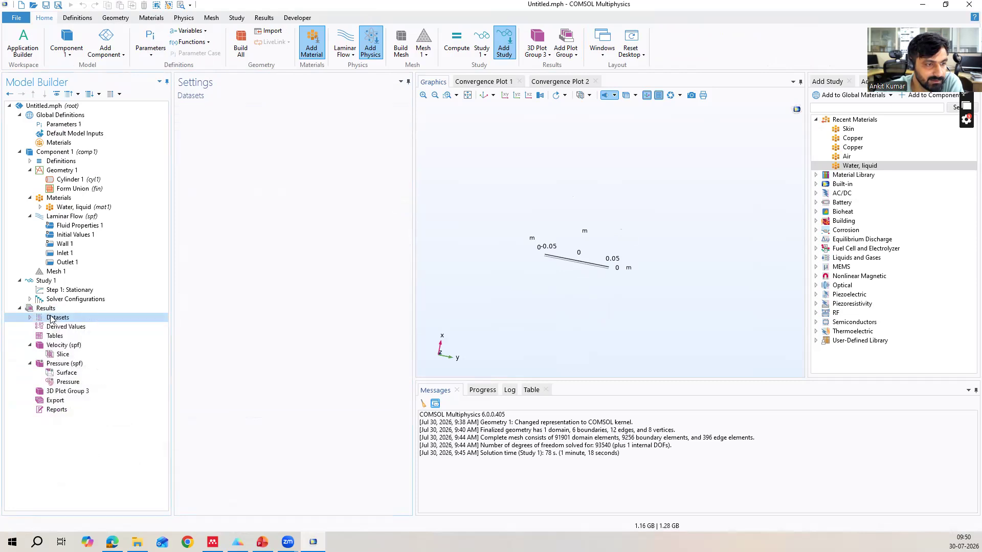
right_click(50, 318)
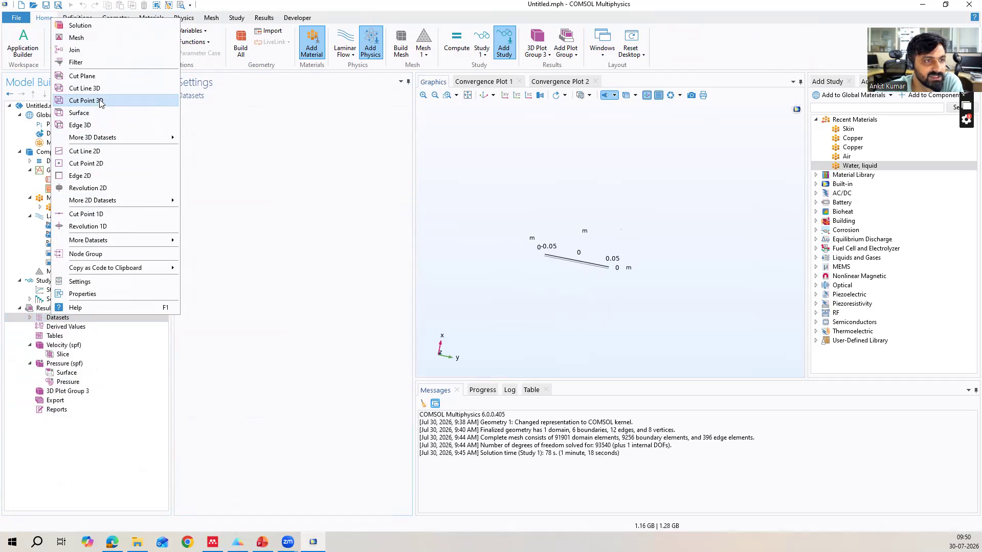
click(95, 89)
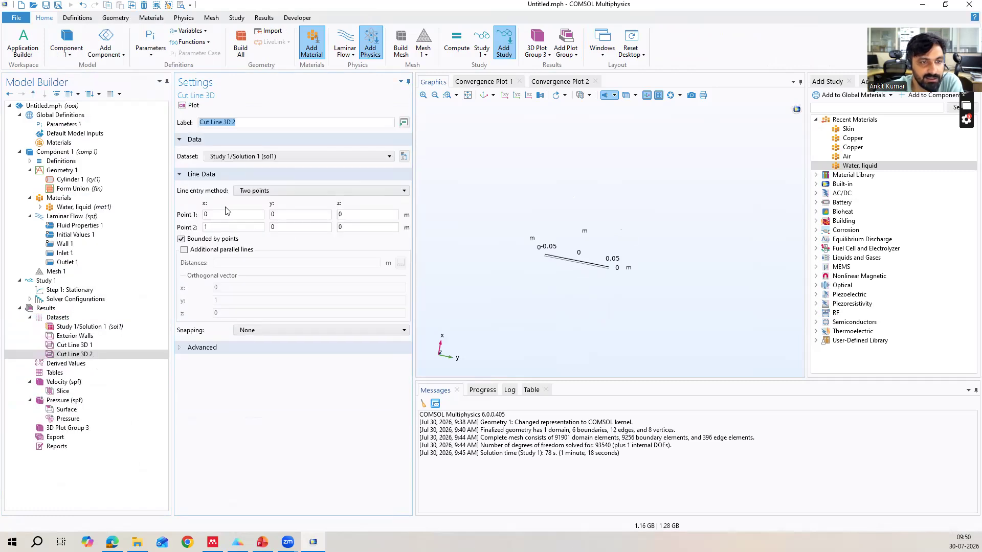
Define the second cut line from (0, -0.05, 0) to (0, 0.05, 0) and plot it.
click(207, 226)
key(BackSpace)
text(0)
click(295, 215)
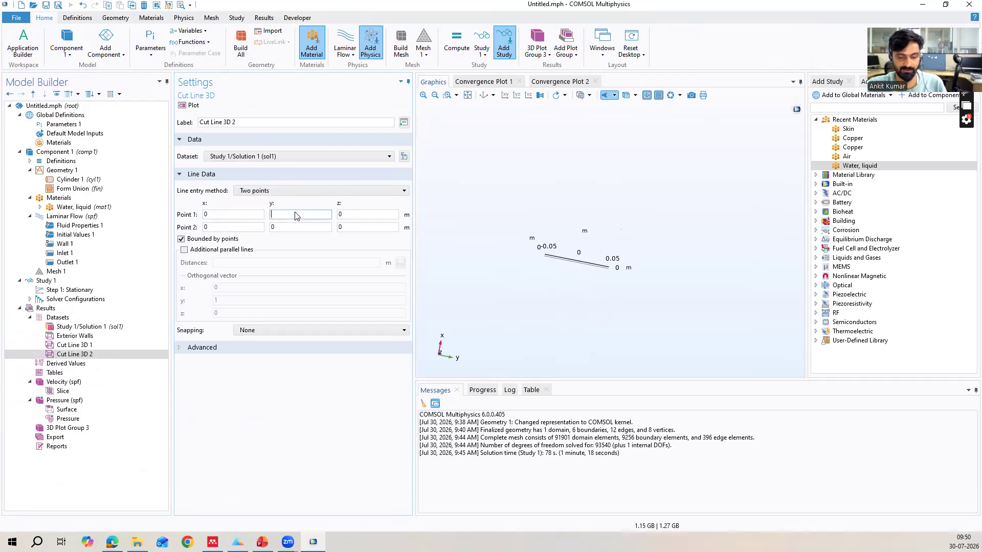
click(291, 227)
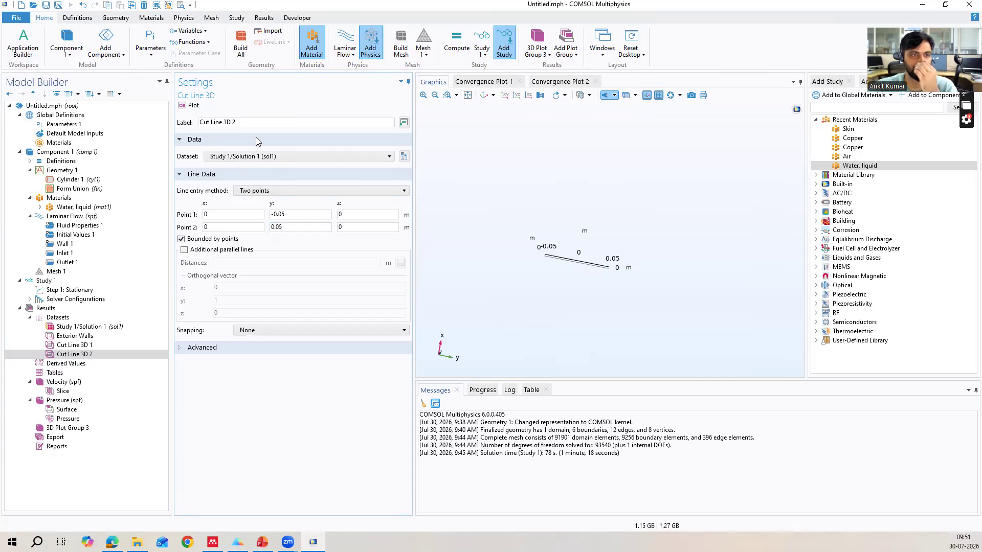
click(190, 105)
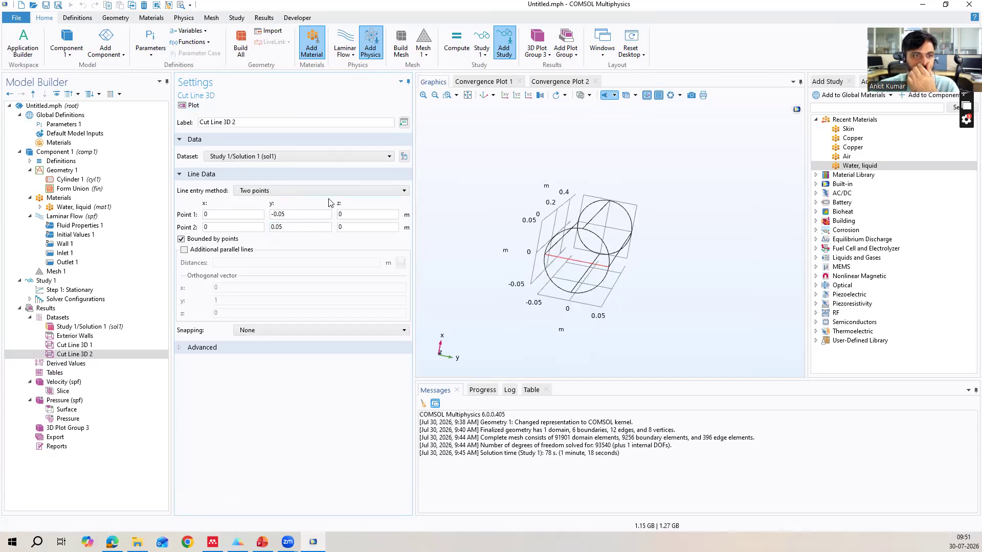
Check the actions offered for the cut line datasets, the velocity plot group and 3D Plot Group 3.
click(312, 157)
click(313, 158)
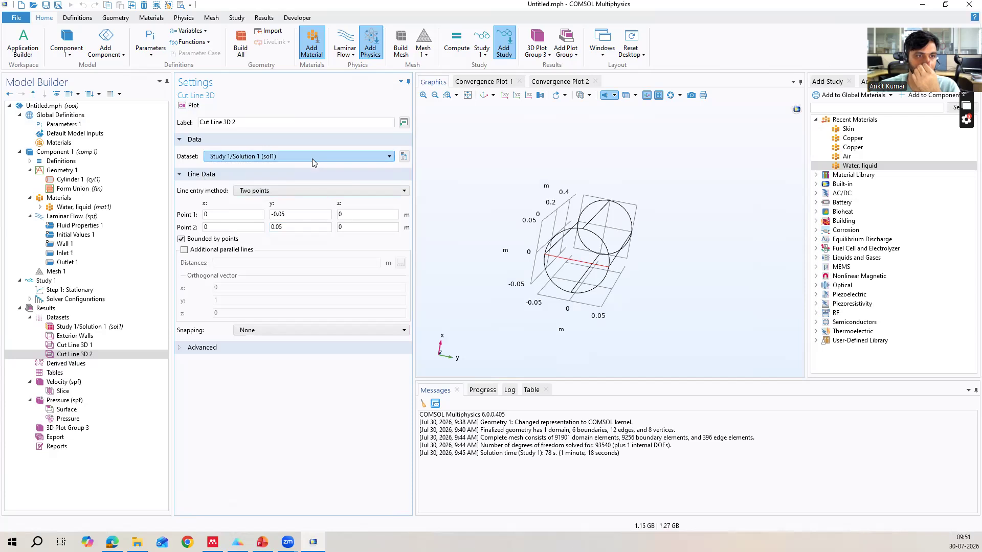
click(96, 354)
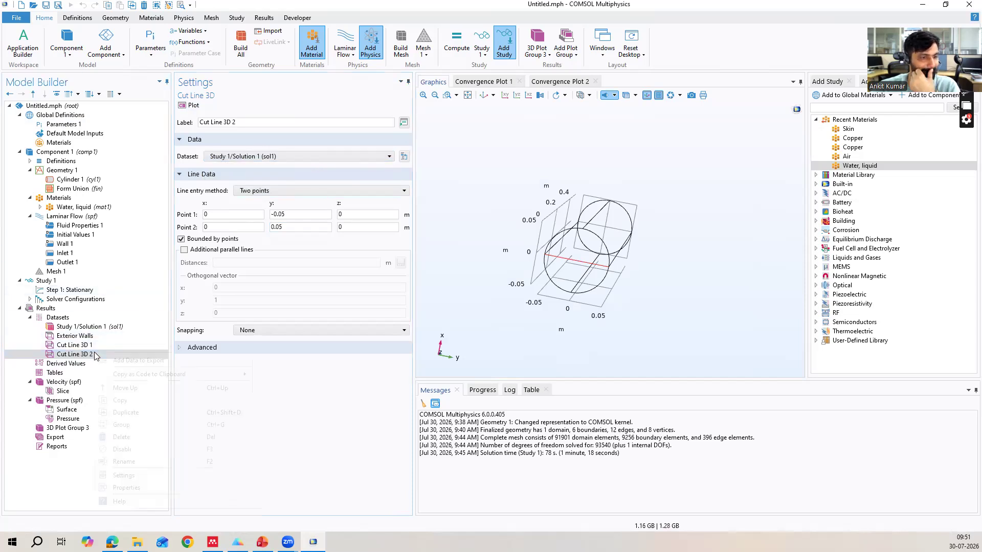
right_click(96, 355)
right_click(88, 346)
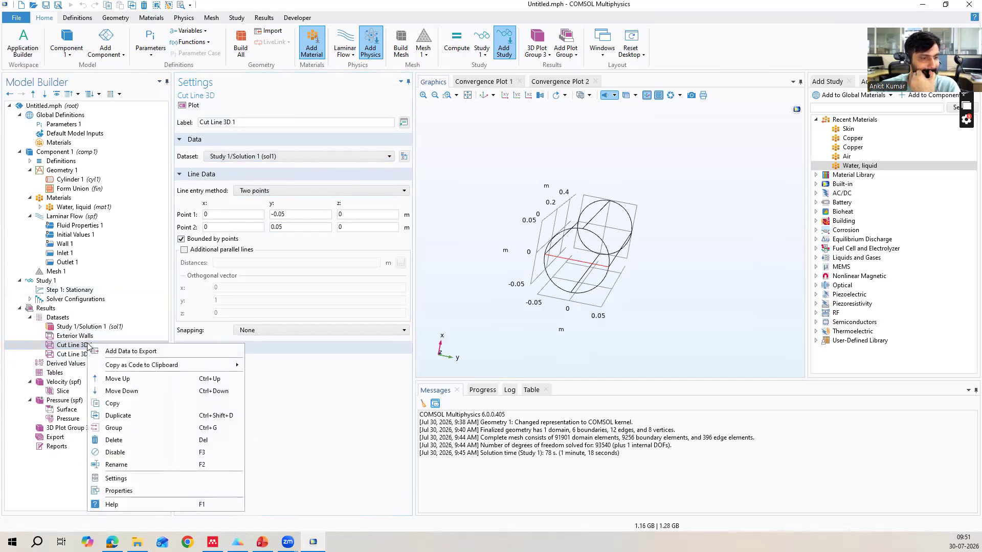
right_click(62, 383)
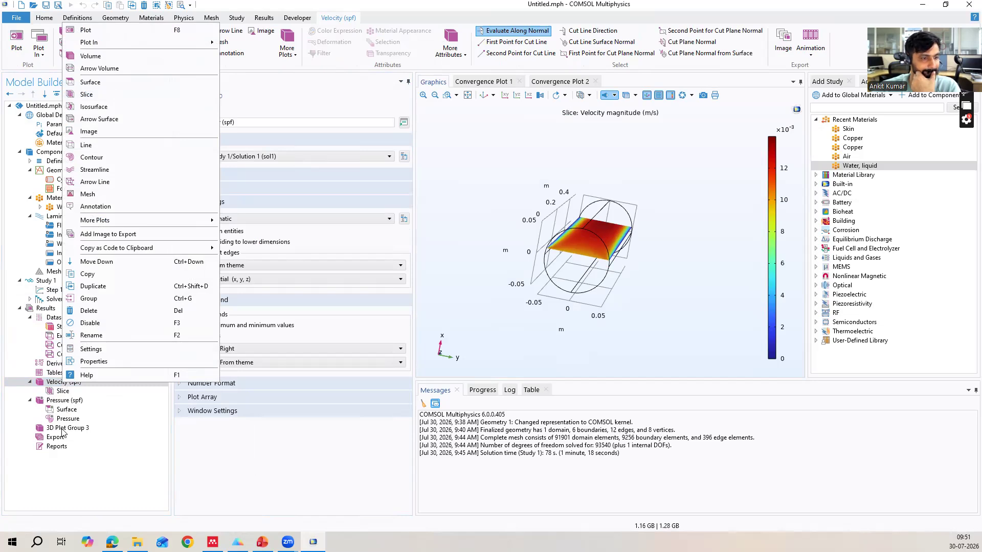
click(48, 403)
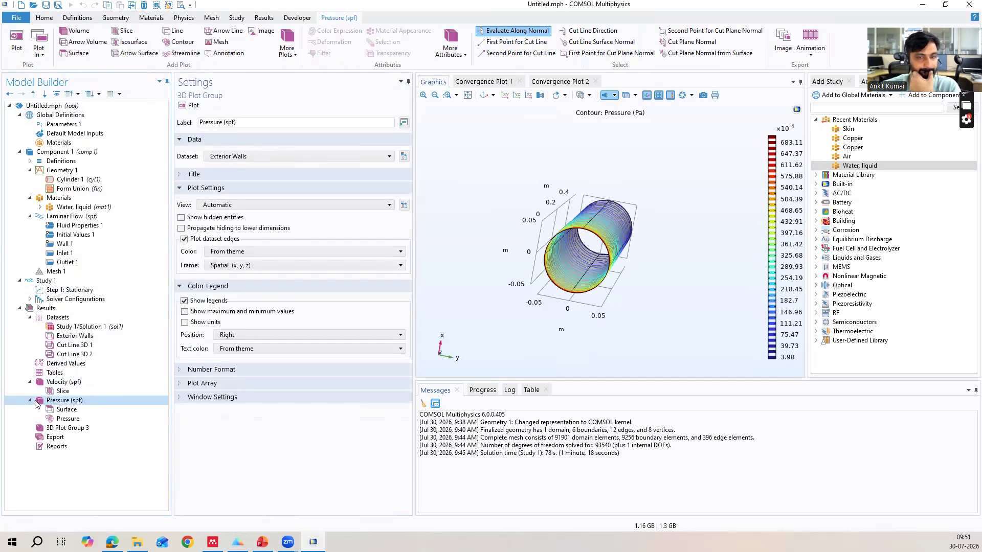
click(30, 401)
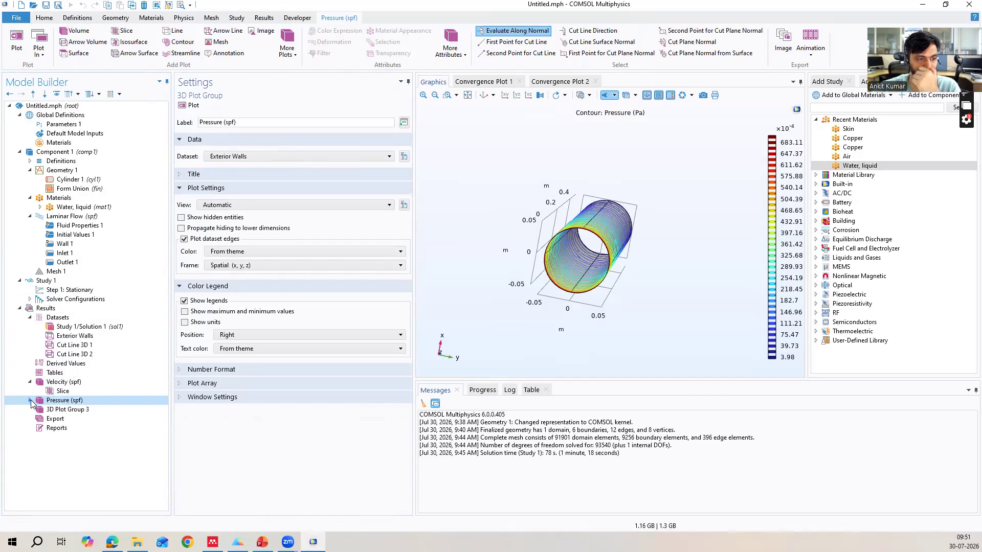
click(58, 409)
right_click(57, 411)
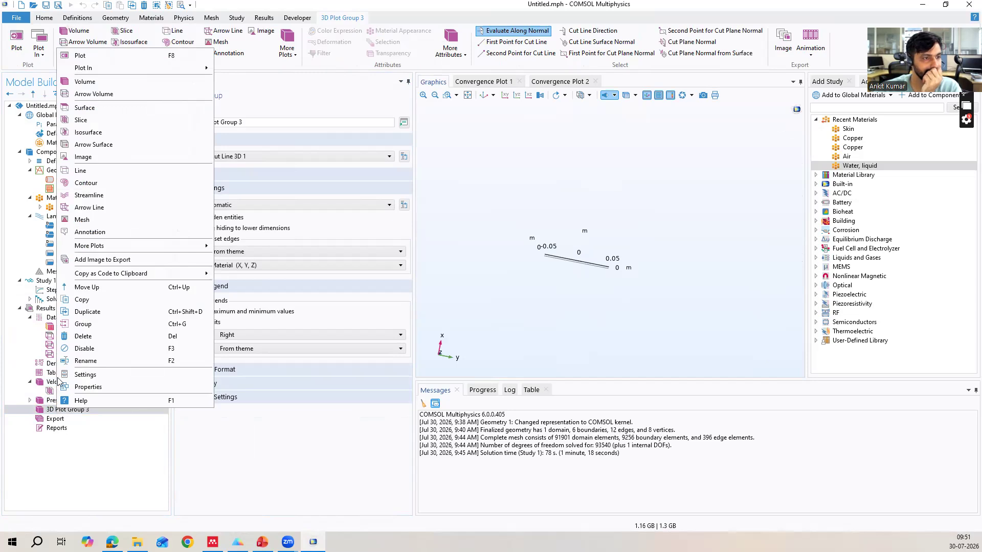
click(46, 310)
right_click(46, 310)
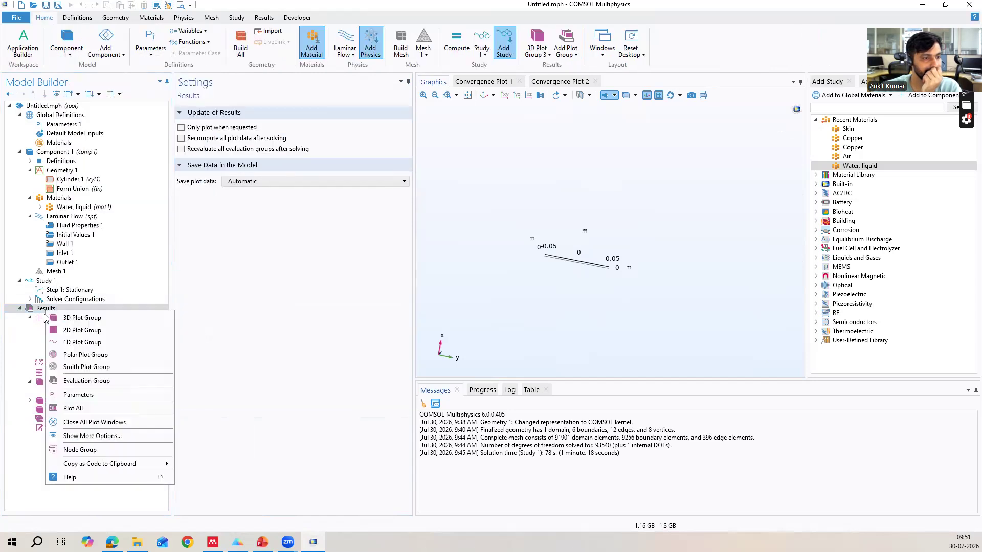
click(56, 343)
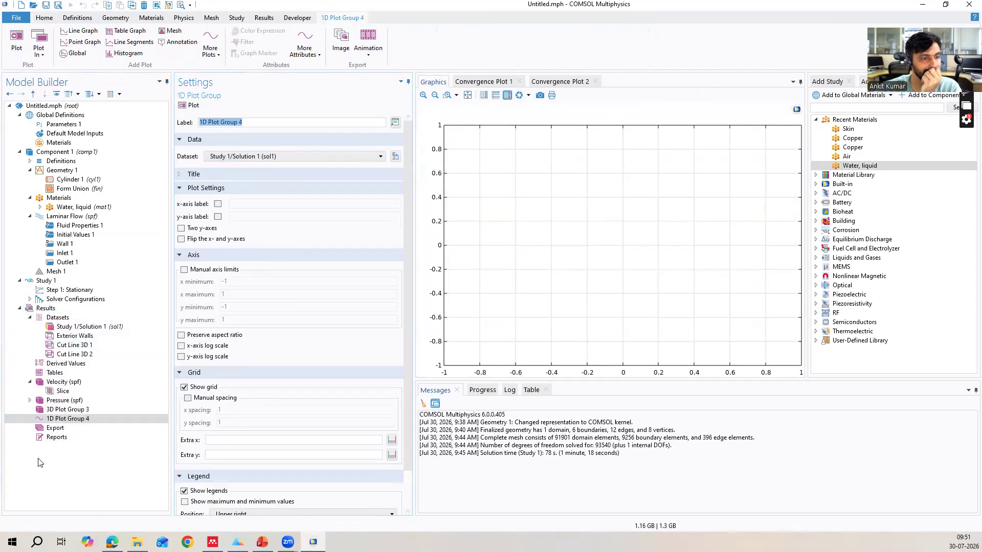
right_click(68, 419)
click(70, 419)
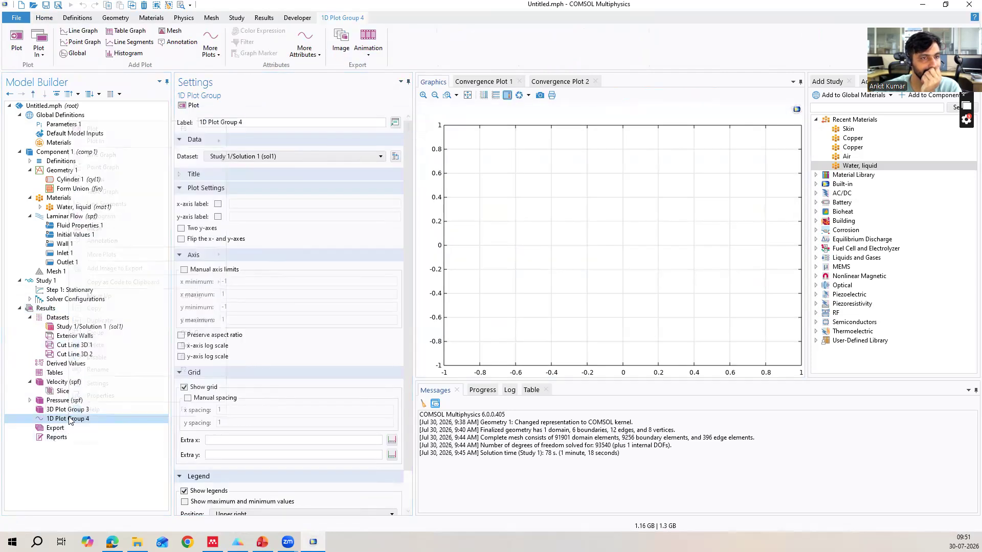
click(68, 420)
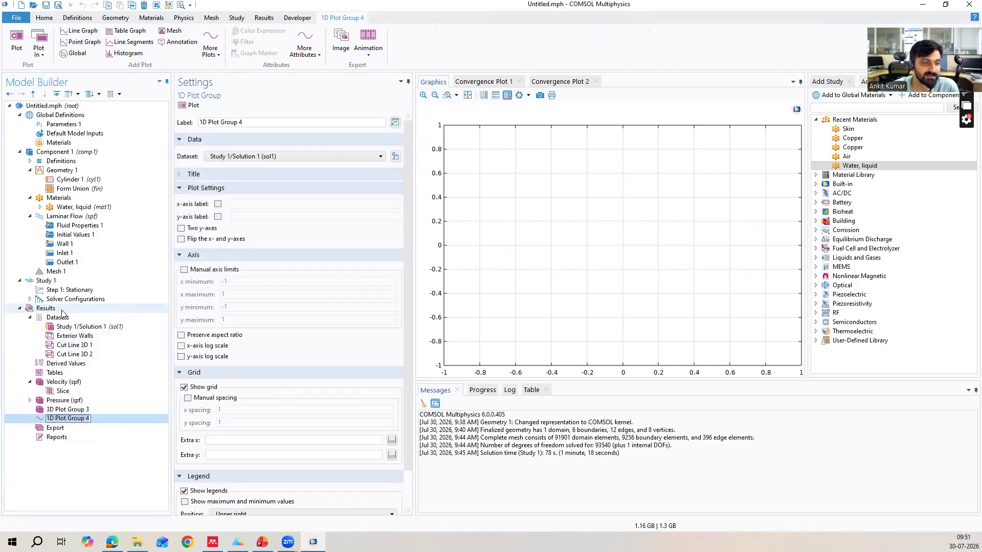
right_click(117, 422)
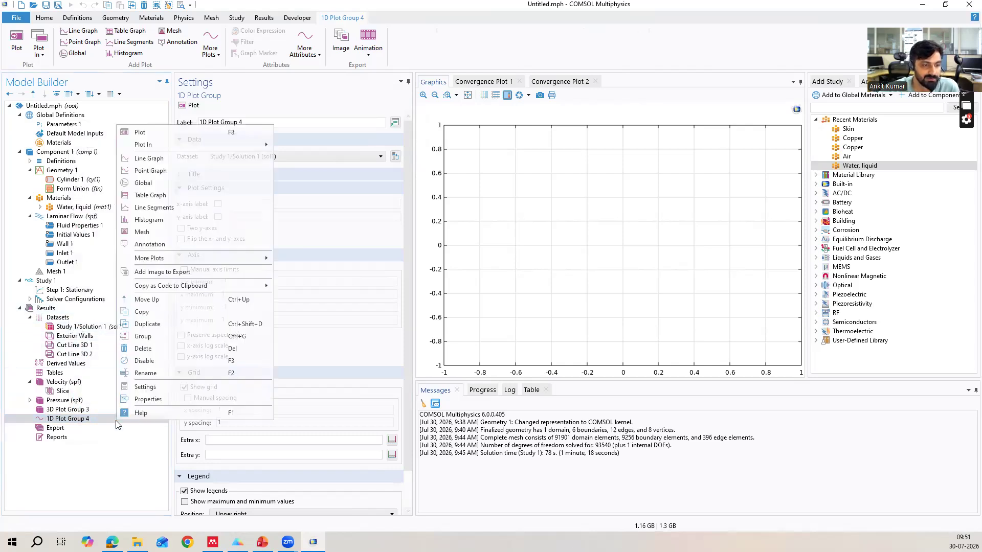
click(144, 349)
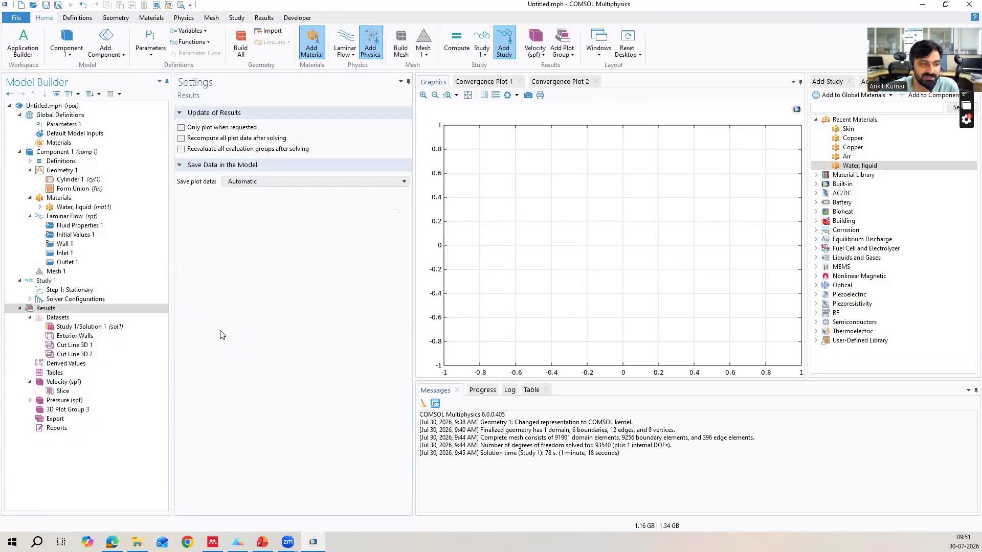
Delete the Cut Line 3D 2 dataset.
right_click(87, 353)
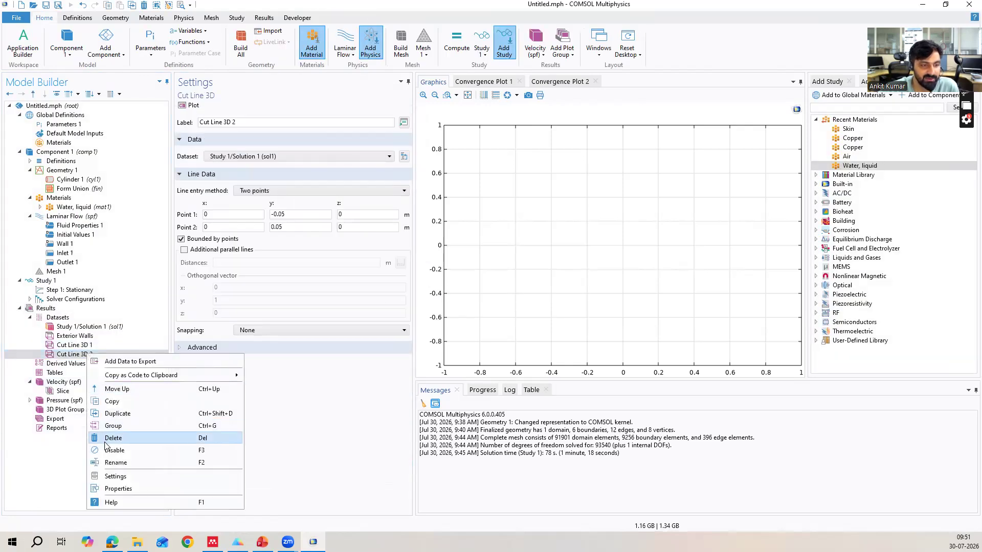
click(130, 439)
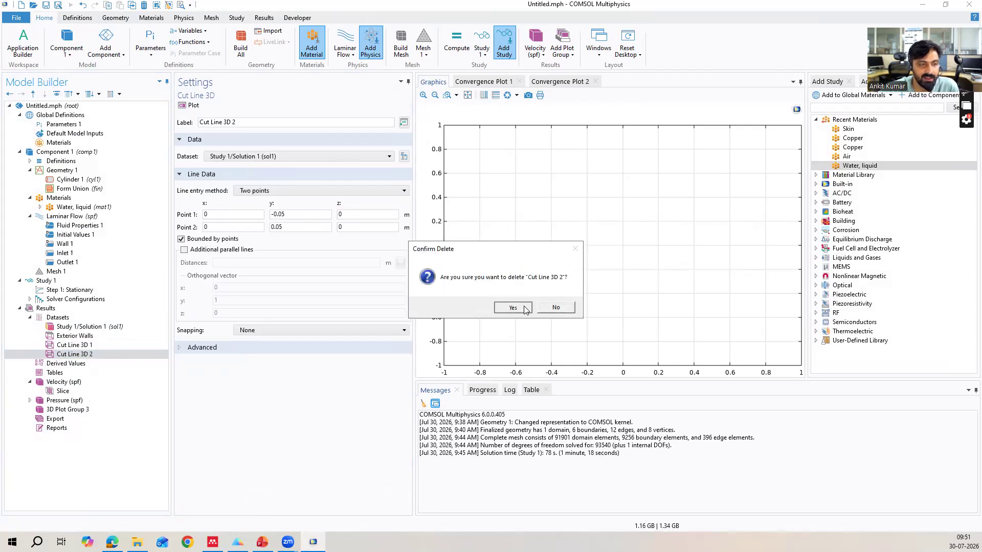
click(513, 307)
Add a 1D plot group to the results with Cut Line 3D 1 as its dataset and plot it.
click(46, 308)
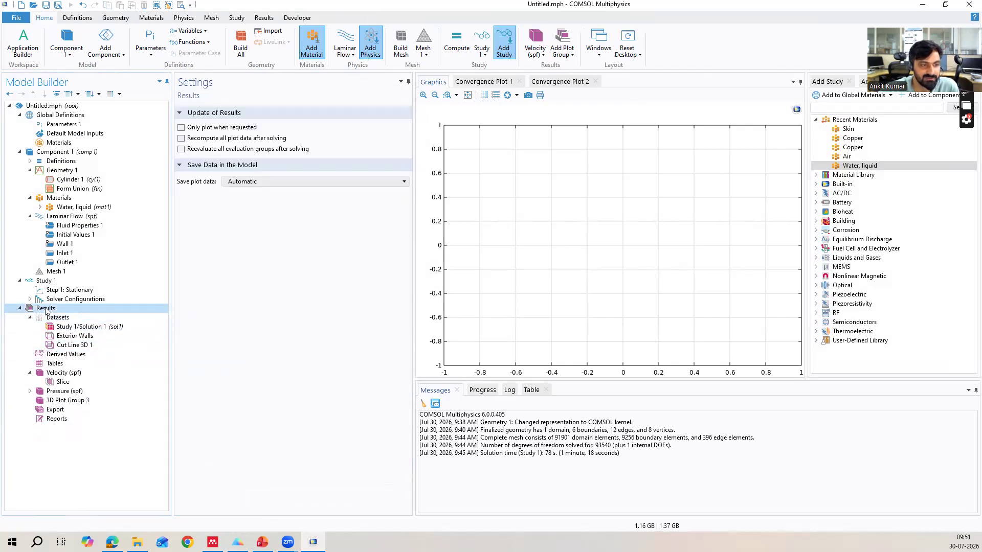
right_click(45, 309)
click(75, 340)
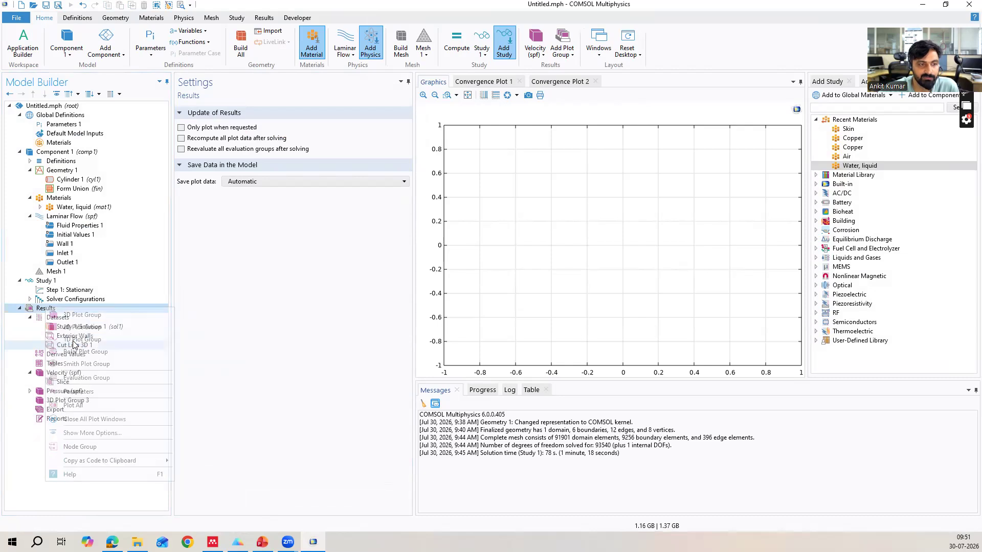
click(279, 155)
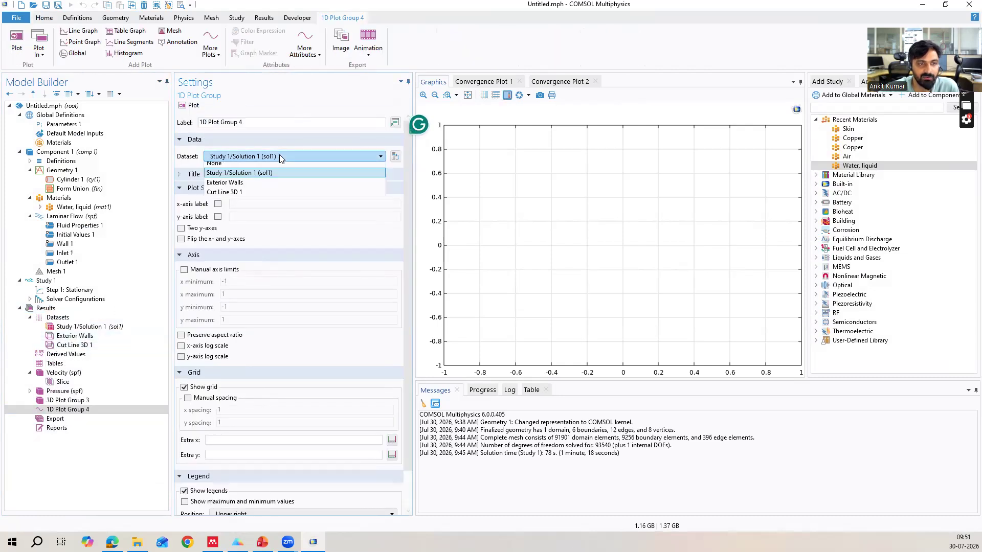
click(238, 196)
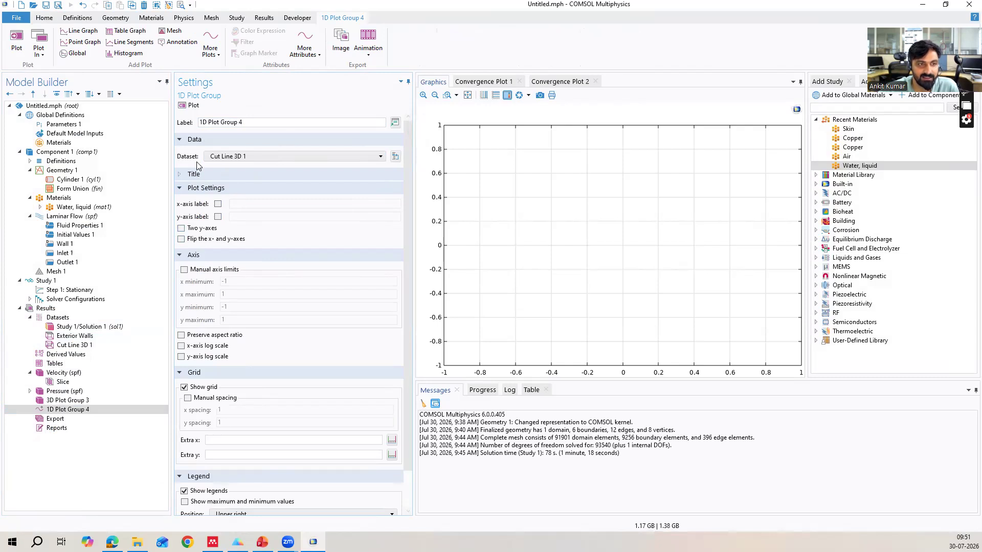
click(189, 106)
Add a line graph of velocity magnitude (spf.U) against arc length to the 1D plot group and plot it.
right_click(75, 412)
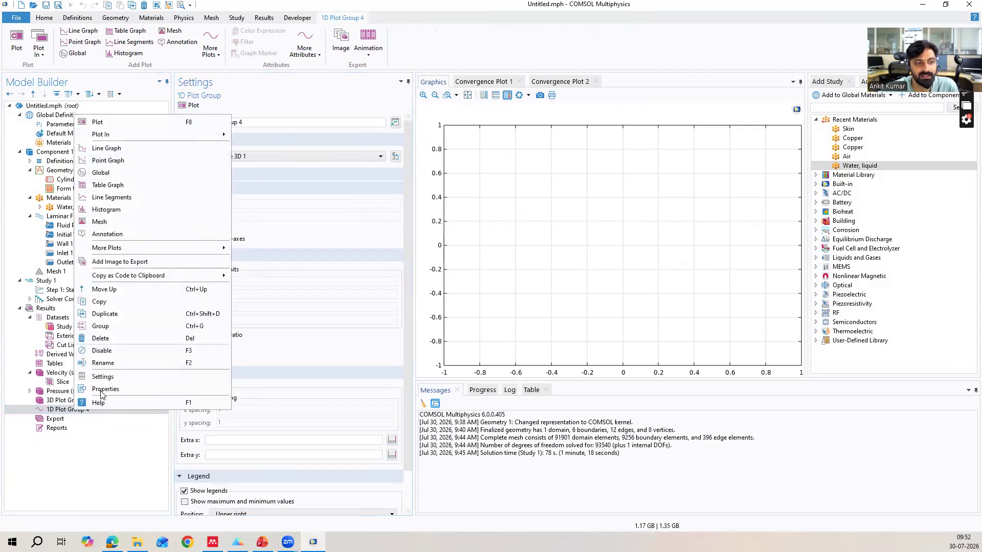
click(93, 437)
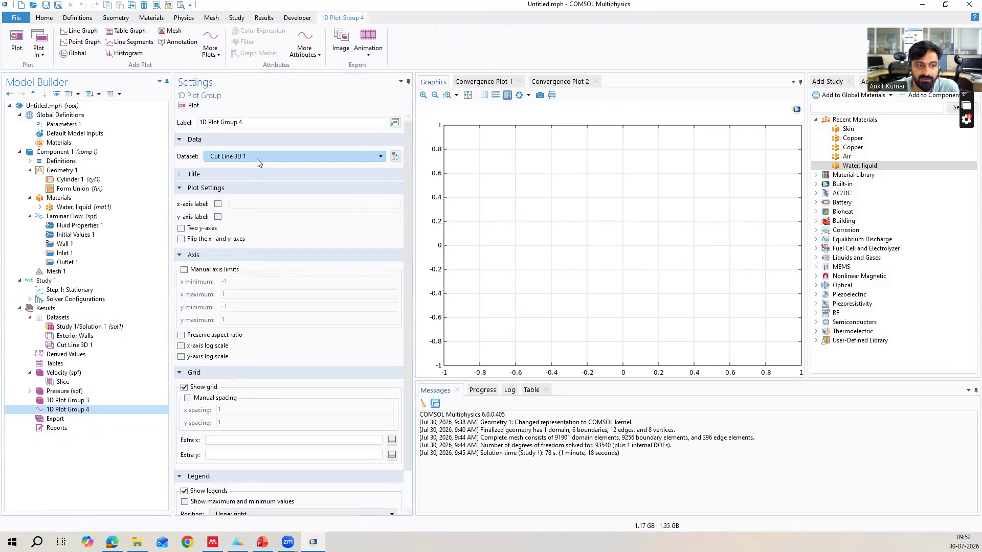
right_click(77, 411)
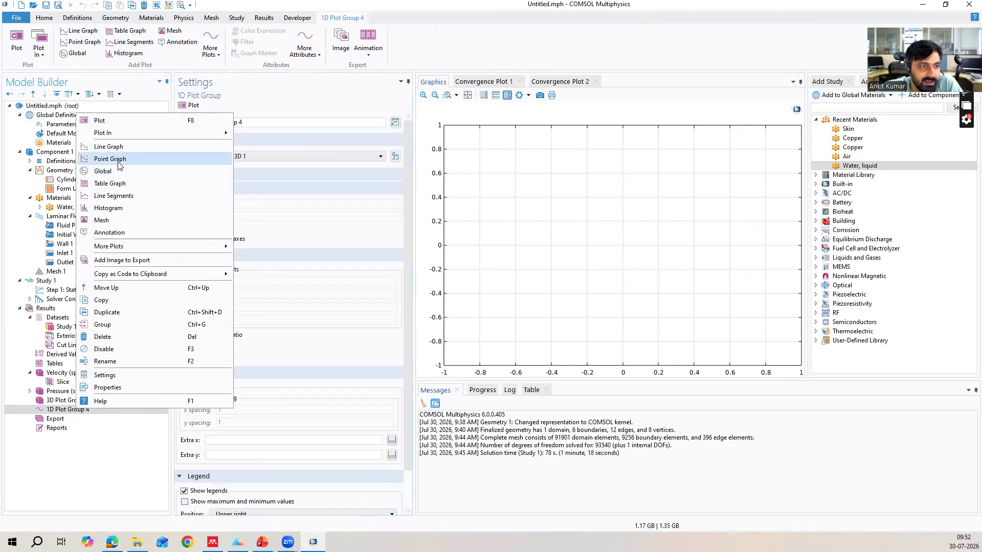
click(130, 146)
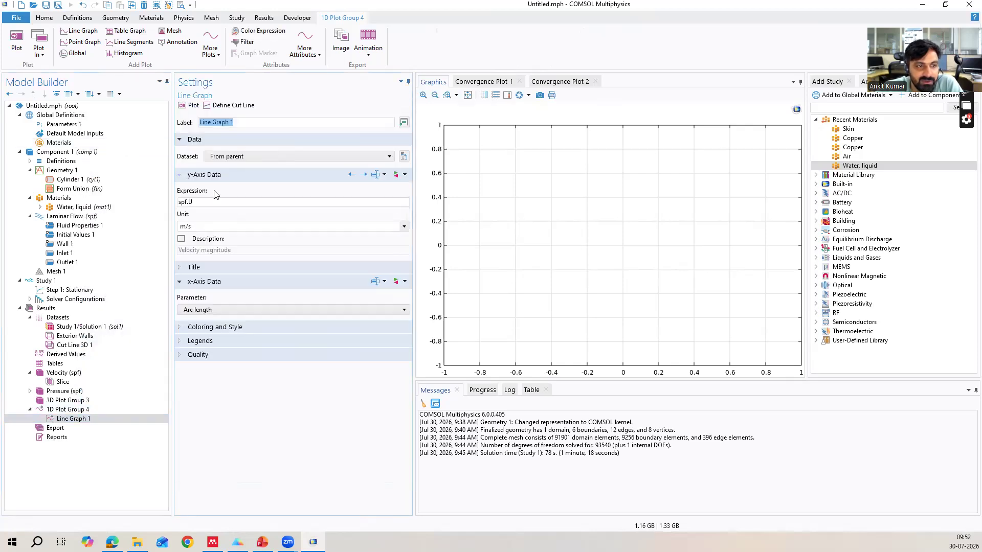
click(199, 202)
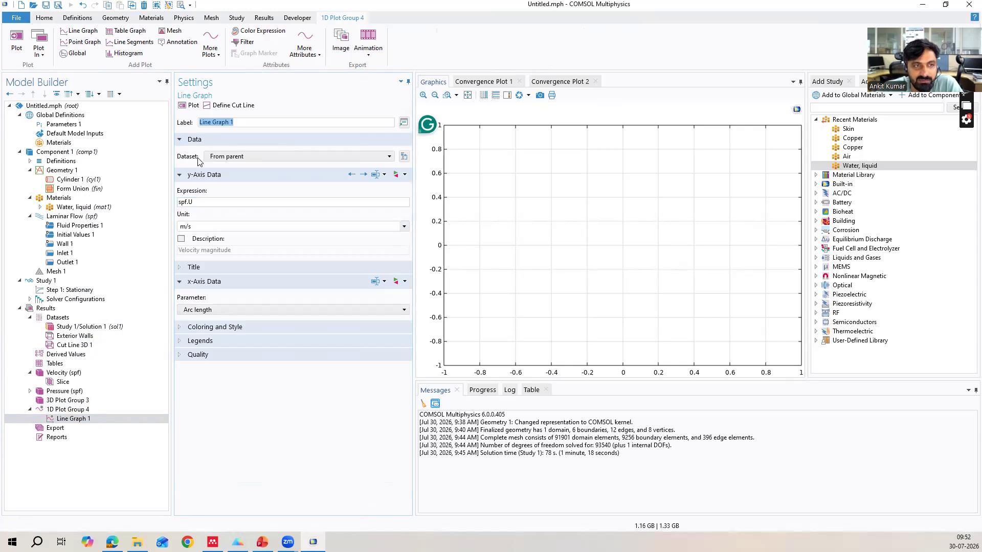
click(193, 106)
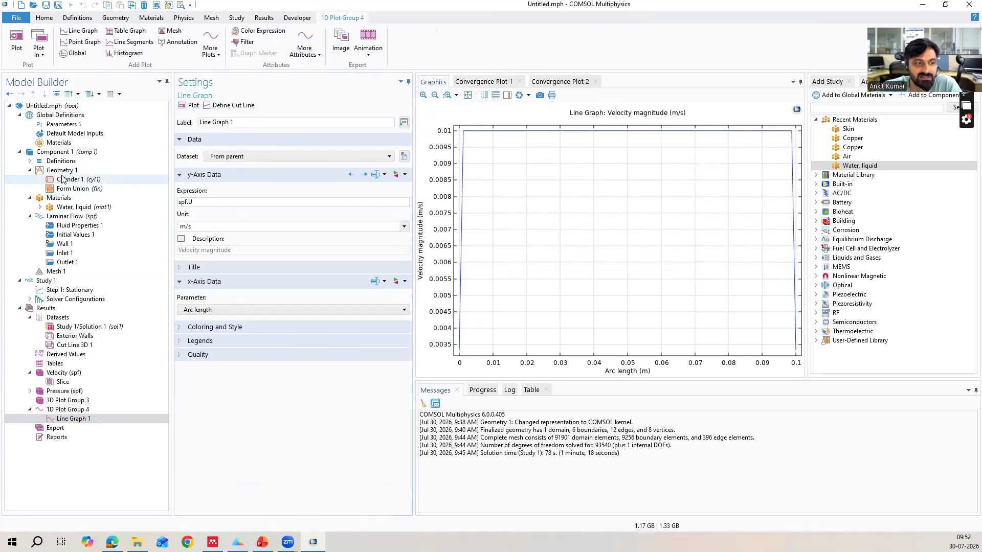
Set the average inlet velocity parameter u0 to 0.001[m/s] and solve the stationary study again.
click(74, 124)
click(224, 176)
click(224, 176)
text(0.001[m/s)
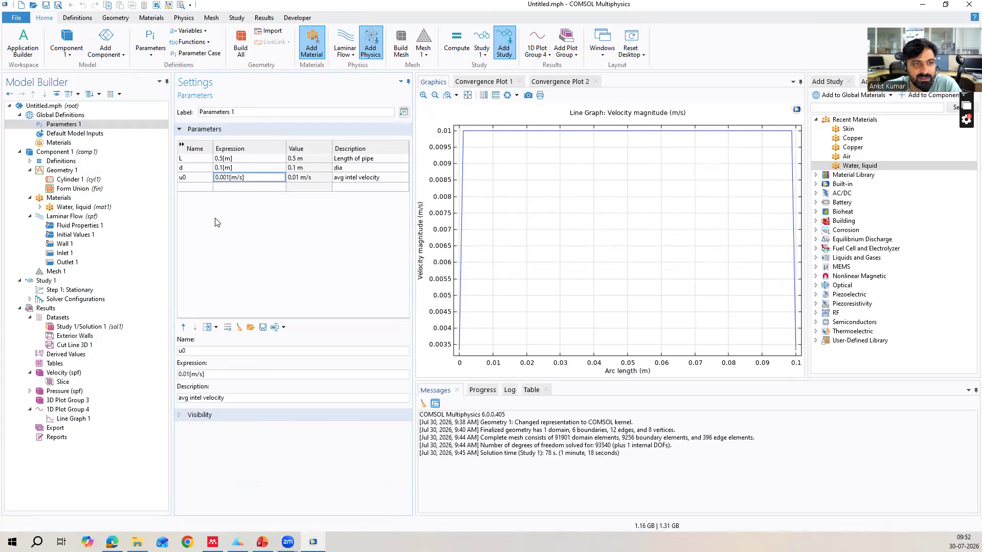
click(75, 290)
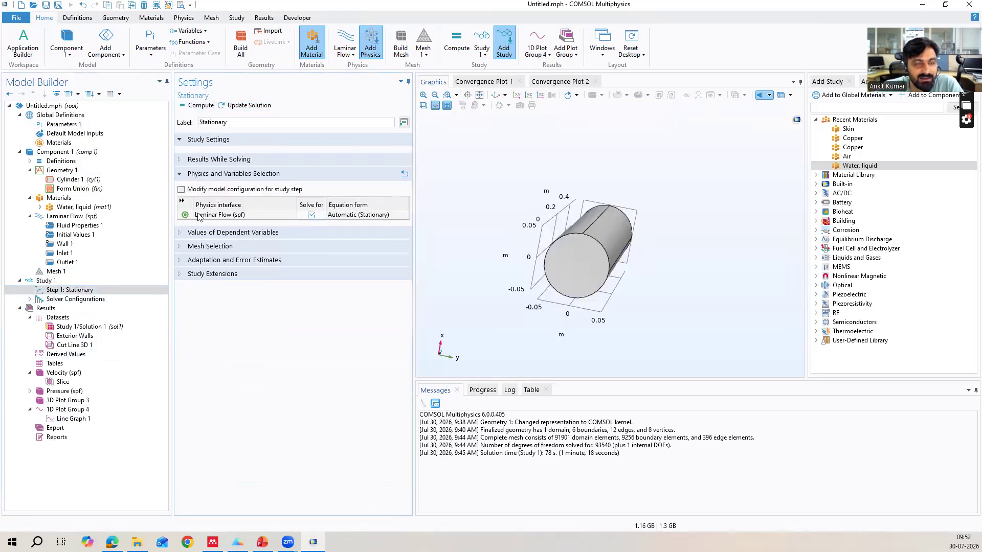
click(263, 105)
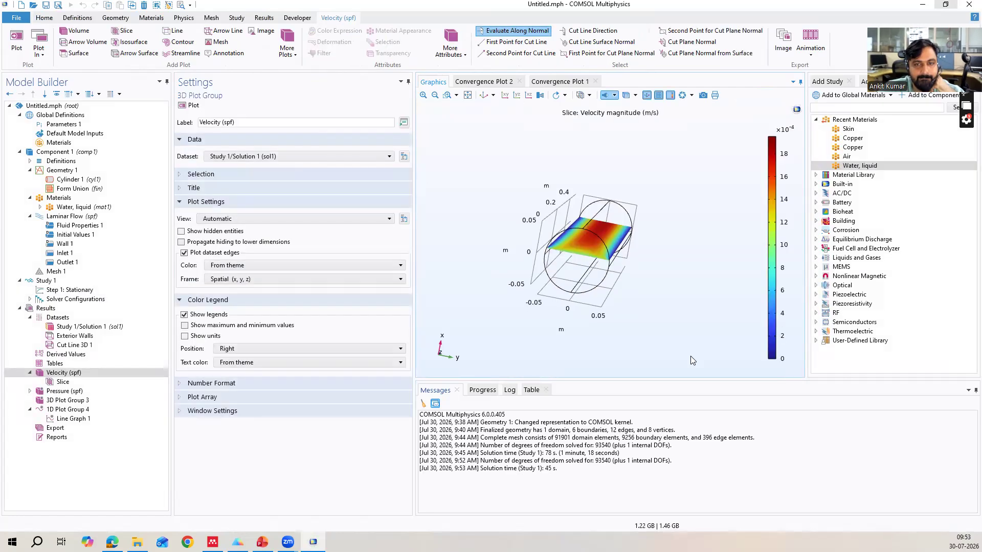
Examine the recomputed velocity slice and replot the velocity line graph along the cut line.
drag(660, 251, 567, 295)
click(73, 419)
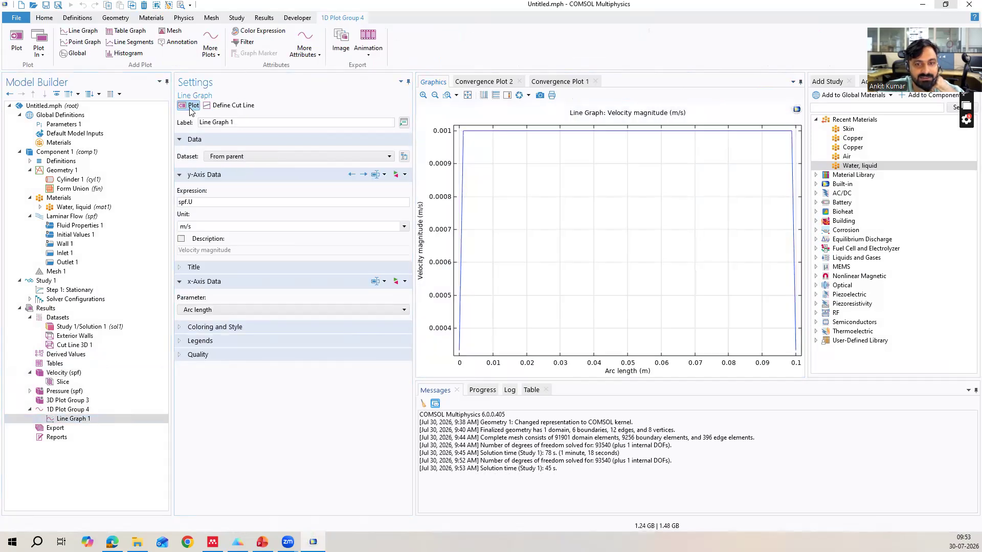
click(190, 106)
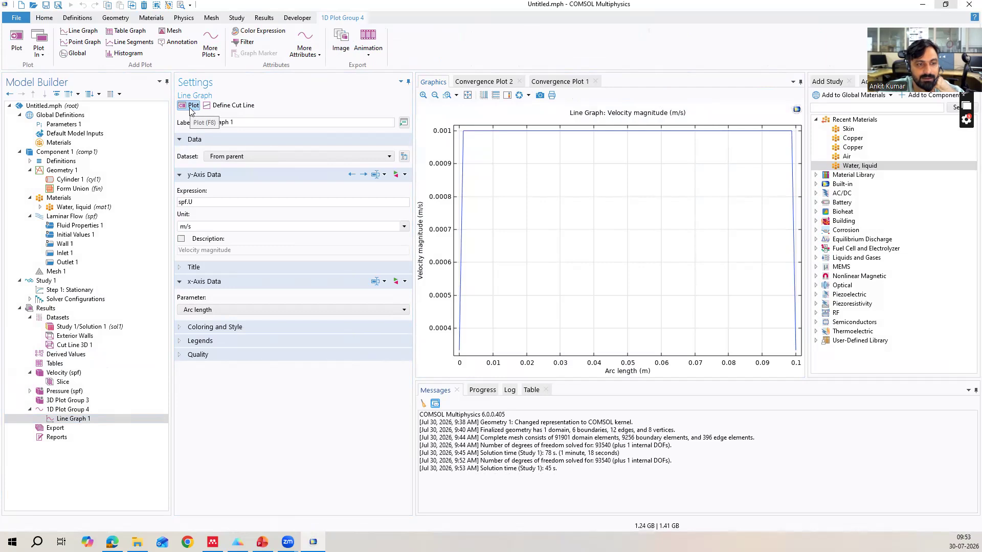
click(85, 419)
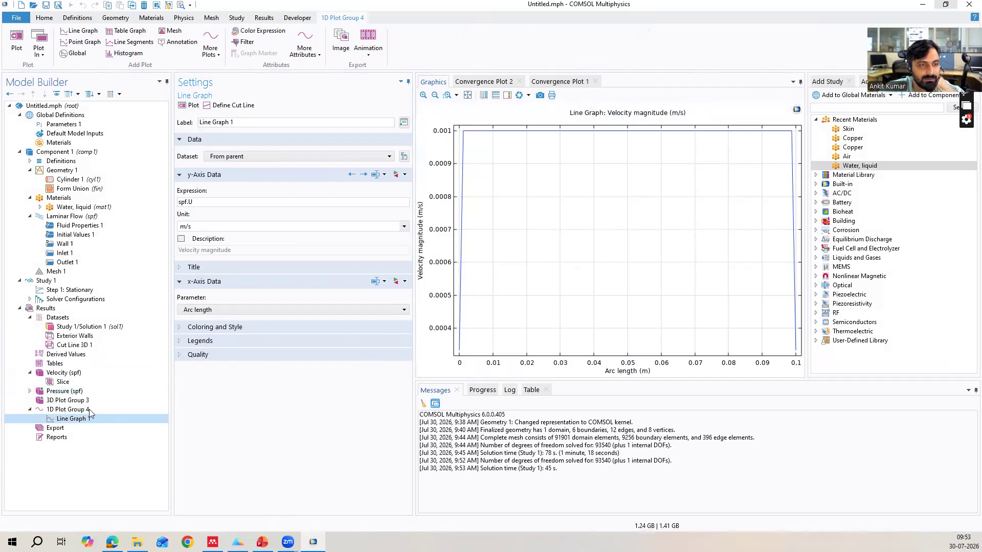
Set the line graph's dataset to Cut Line 3D 1 and replot the velocity magnitude.
click(271, 125)
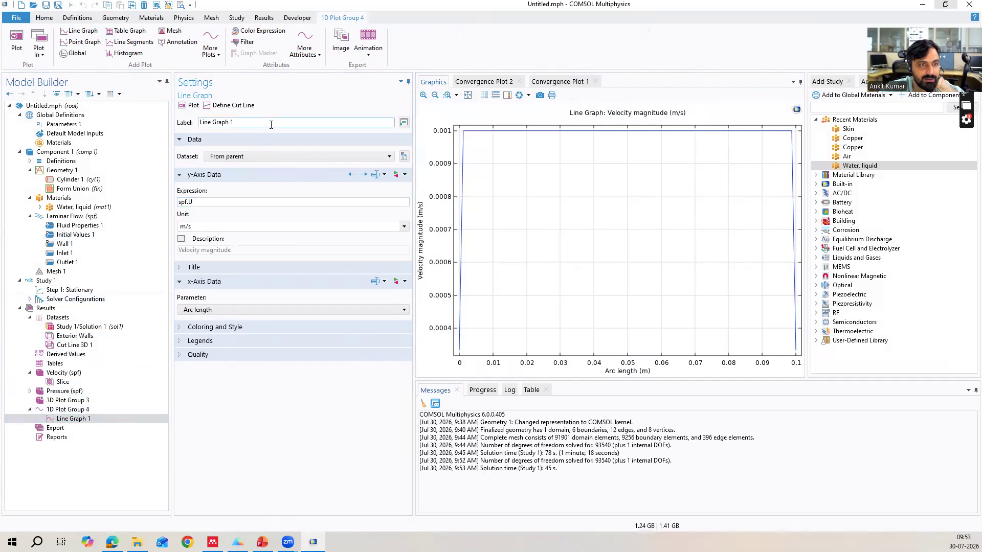
click(263, 159)
click(260, 197)
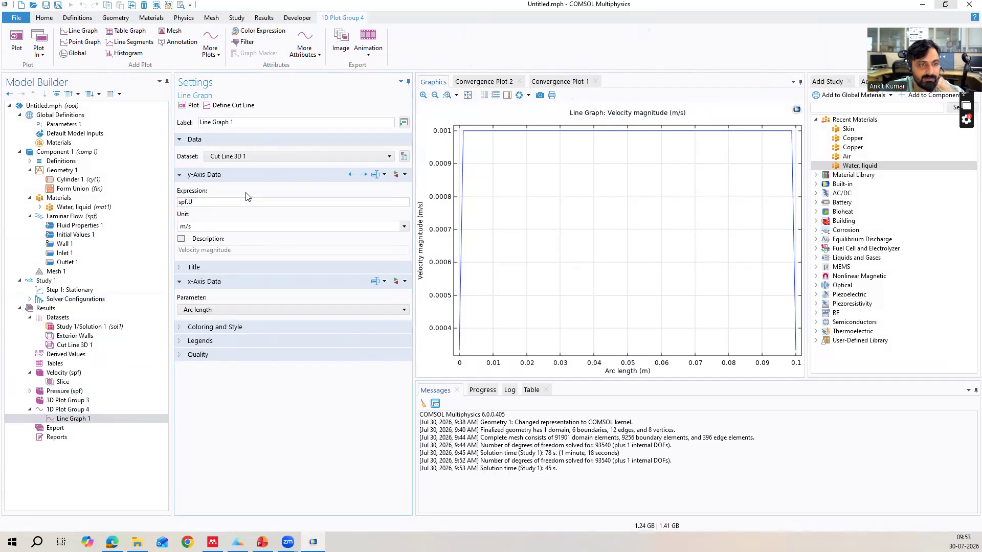
click(193, 107)
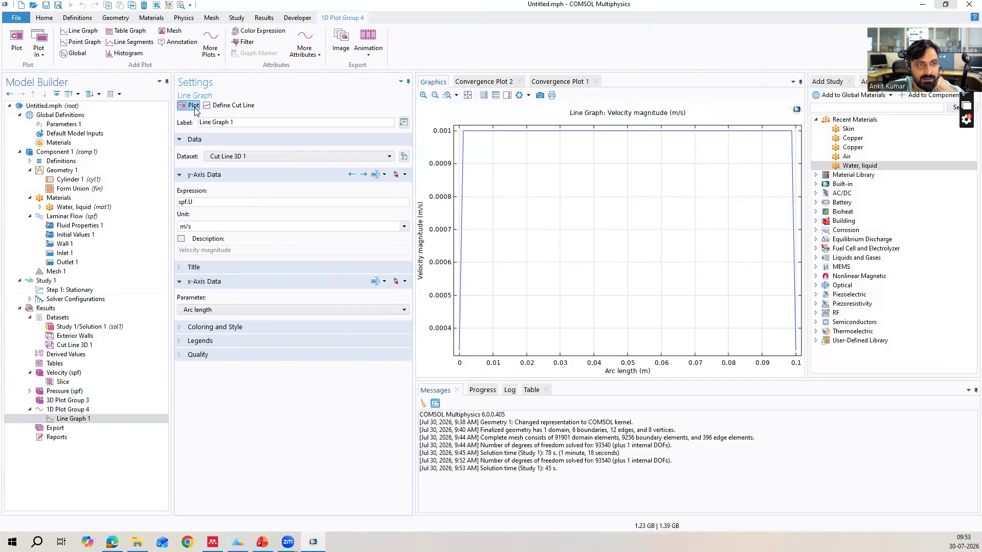
click(239, 159)
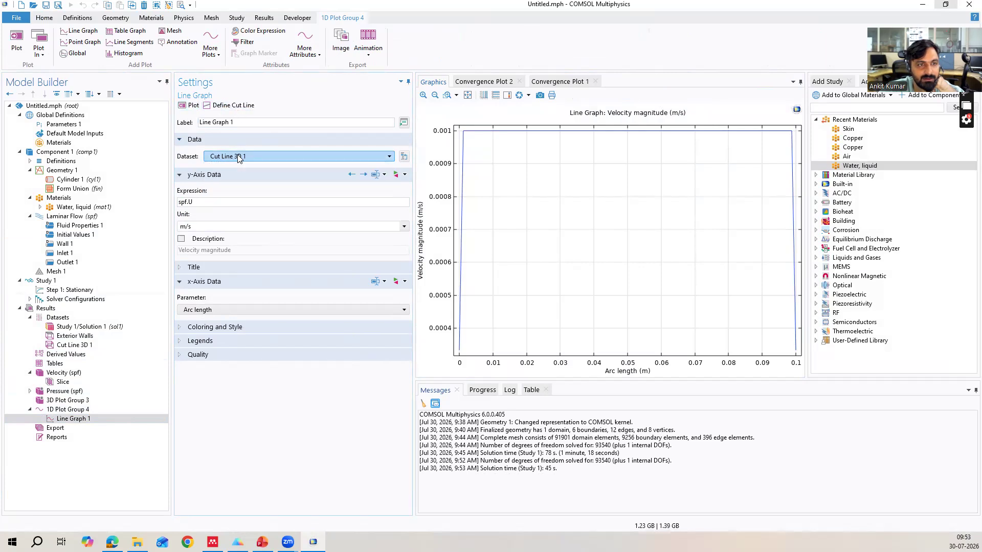
Plot the Cut Line 3D 1 dataset to check its position in the pipe, and review the 1D plot group's settings.
click(80, 346)
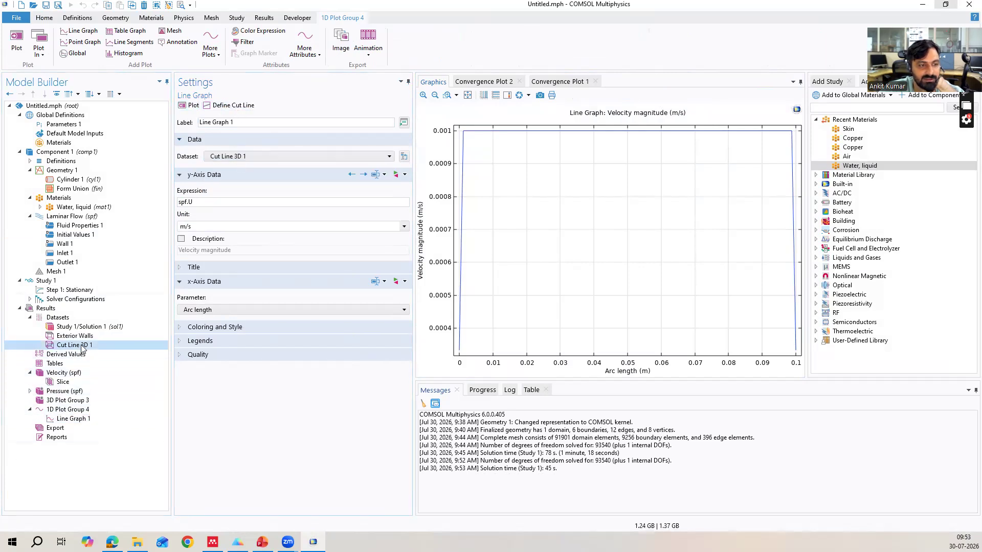
click(81, 345)
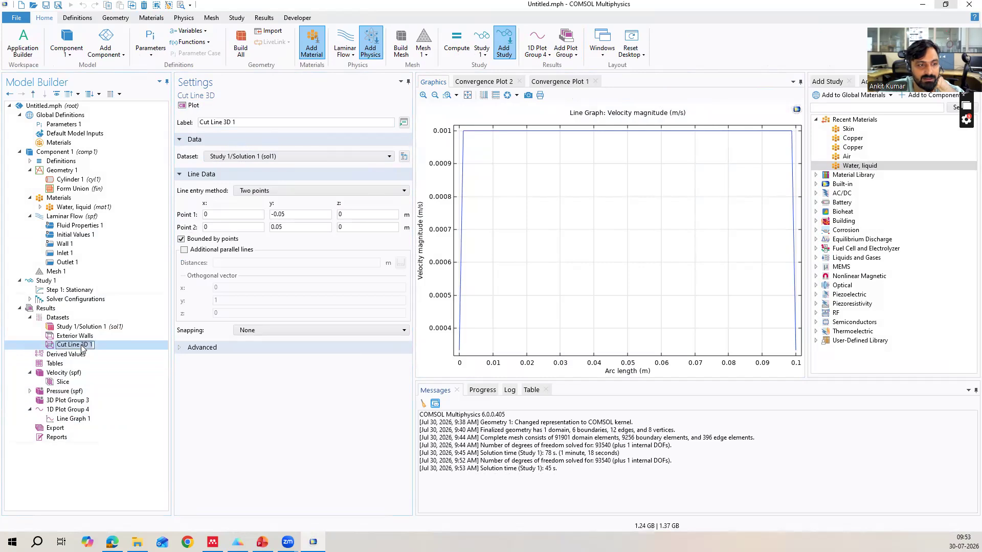
click(194, 105)
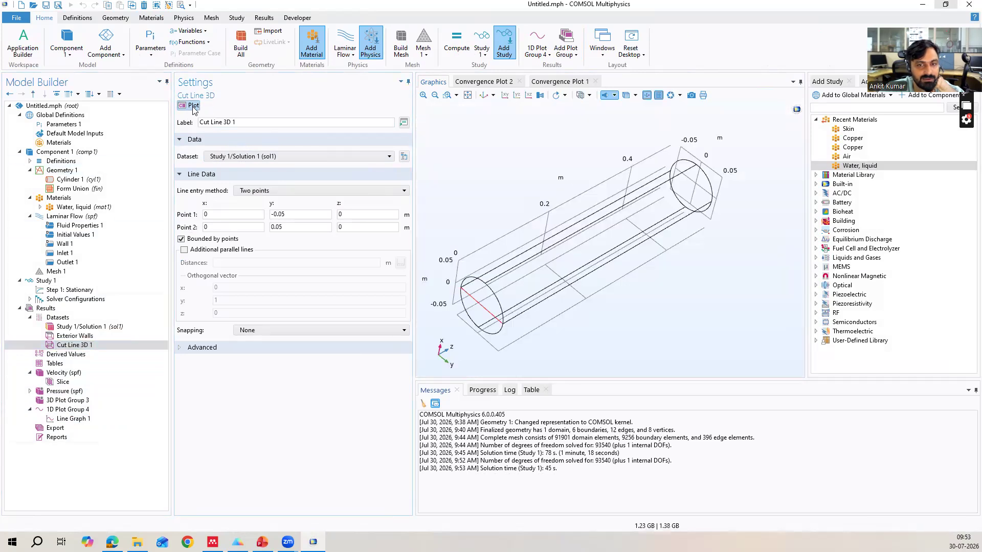
drag(507, 262, 528, 256)
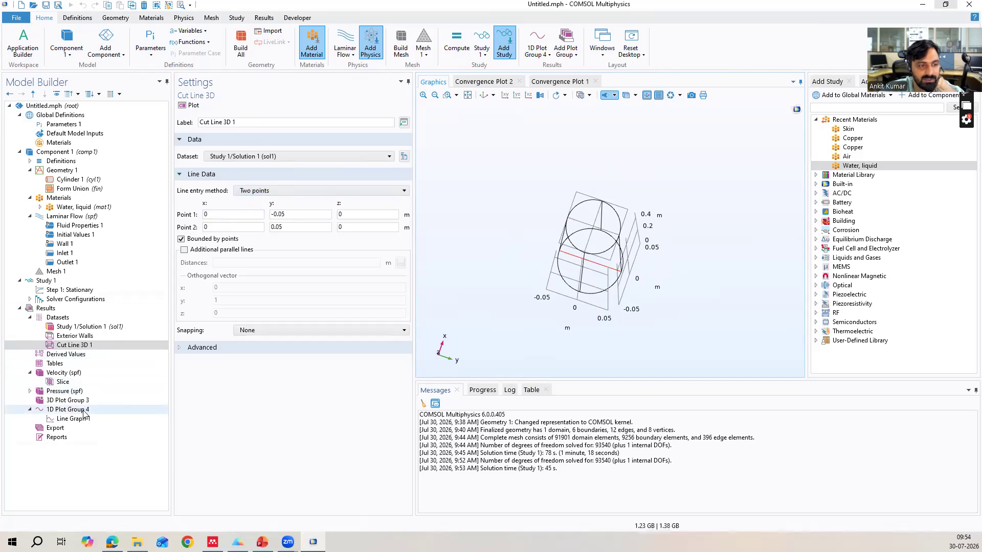
click(67, 408)
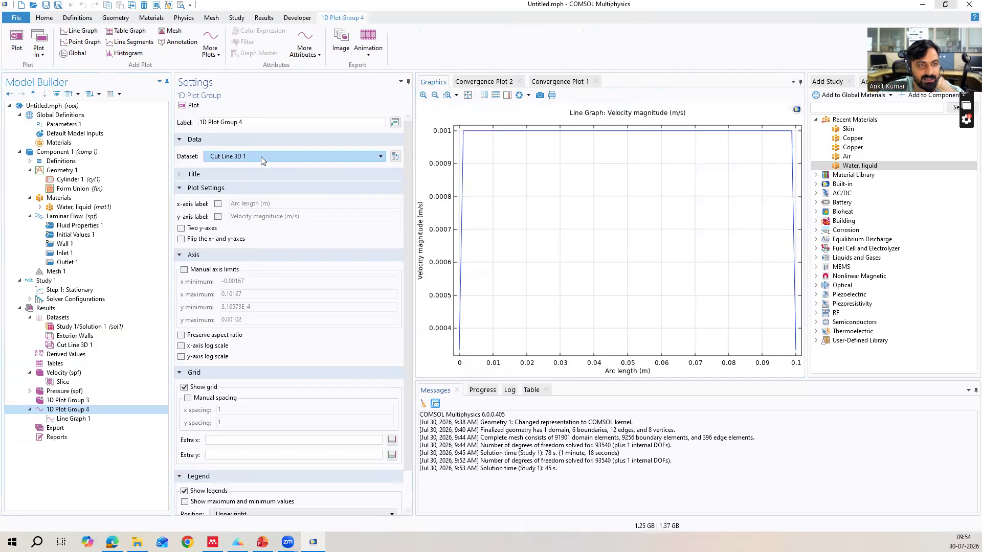
click(74, 418)
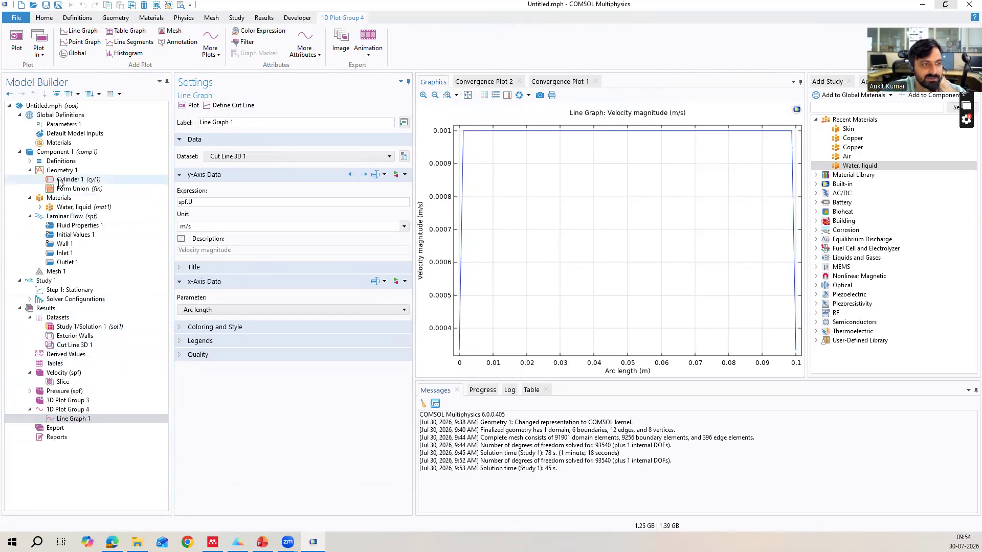
Set the average inlet velocity parameter u0 to 0.0001[m/s].
click(63, 124)
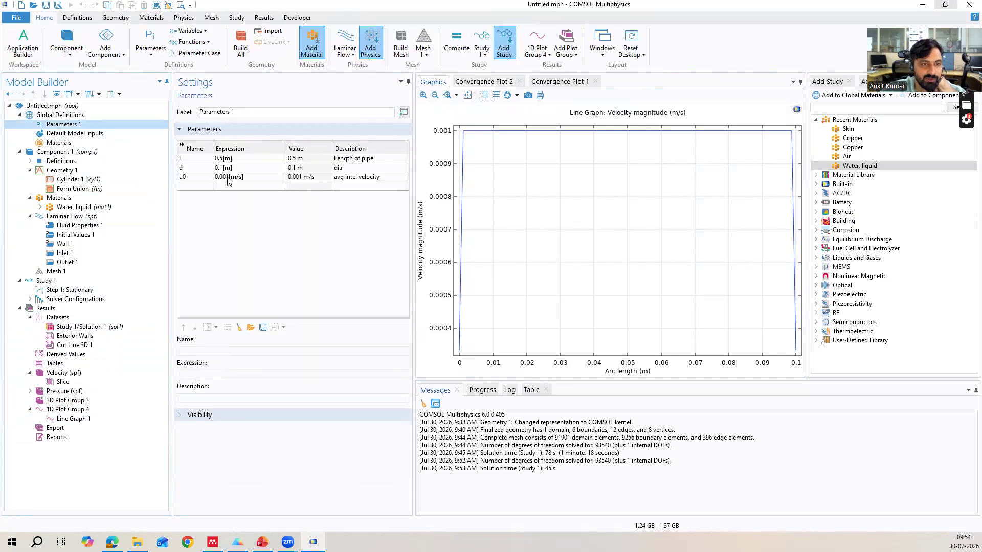
click(225, 179)
click(224, 177)
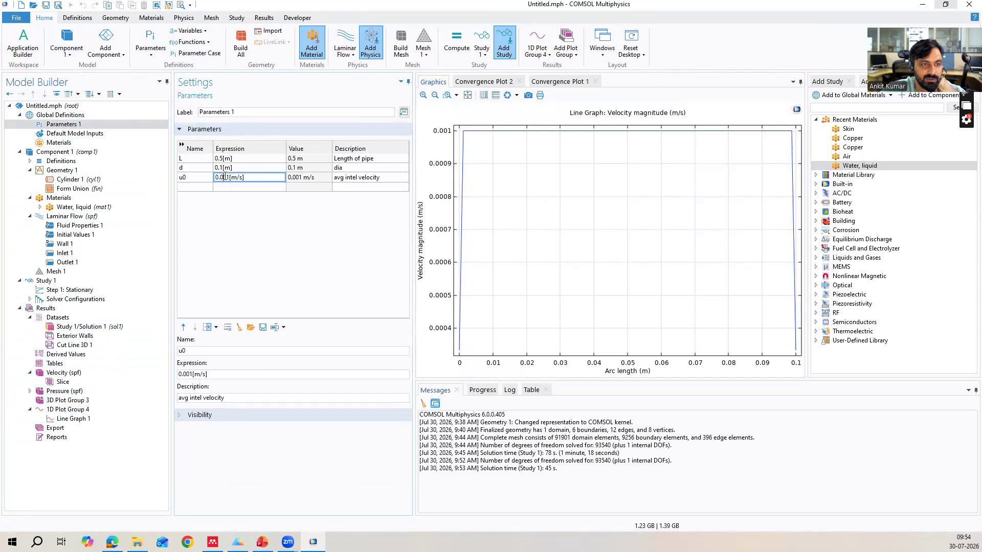
text(0)
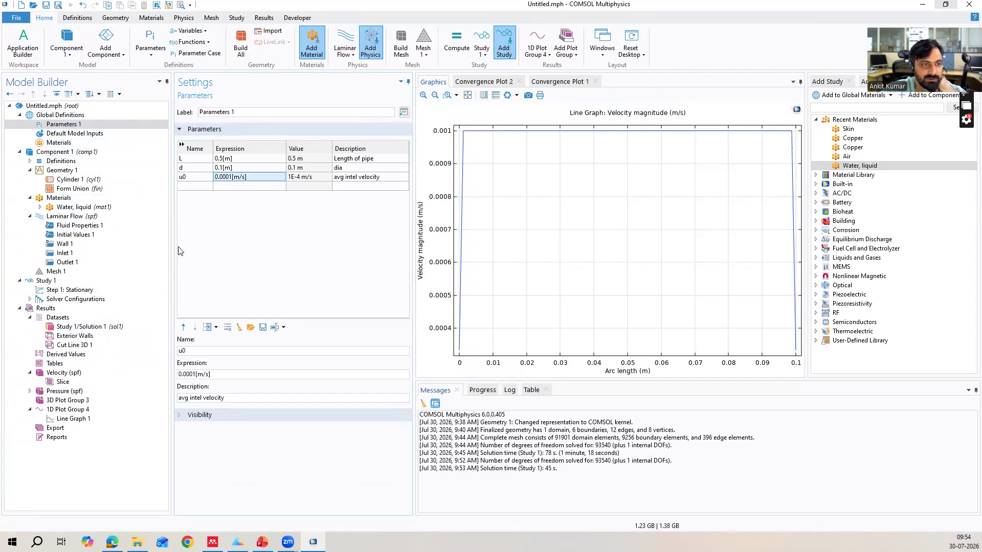
Review the laminar flow inlet and outlet conditions and recompute the stationary study with the reduced inlet velocity.
click(100, 198)
click(94, 207)
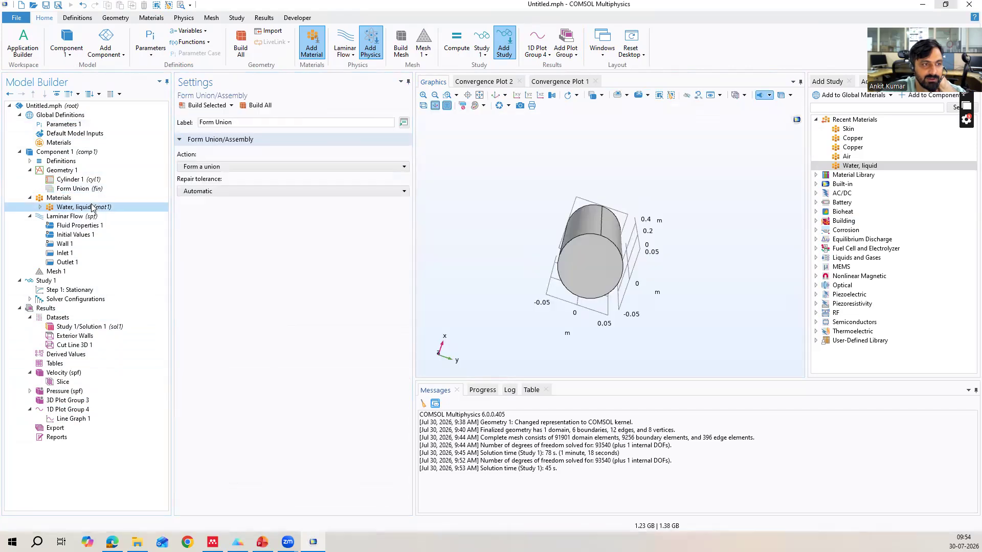
click(91, 225)
click(75, 262)
click(66, 253)
click(77, 263)
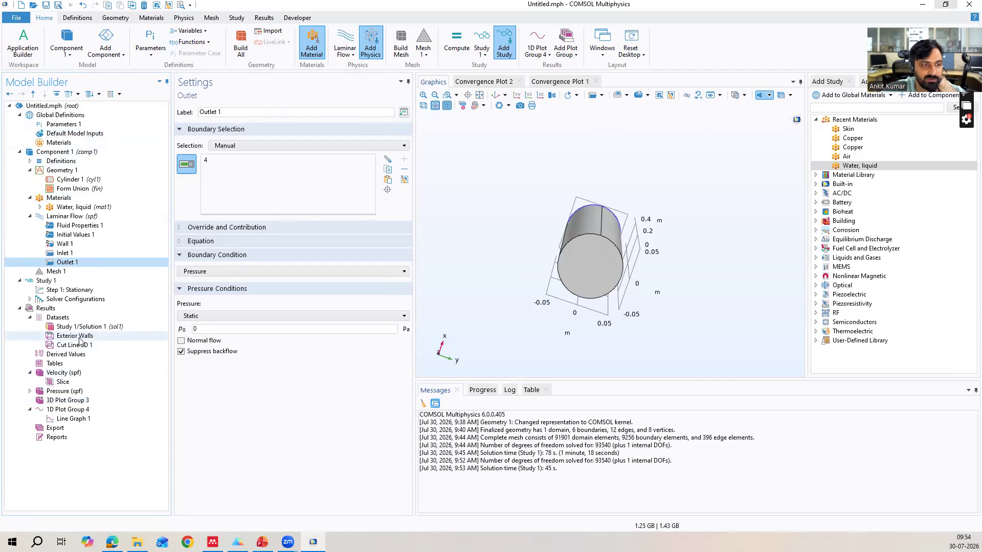
click(70, 290)
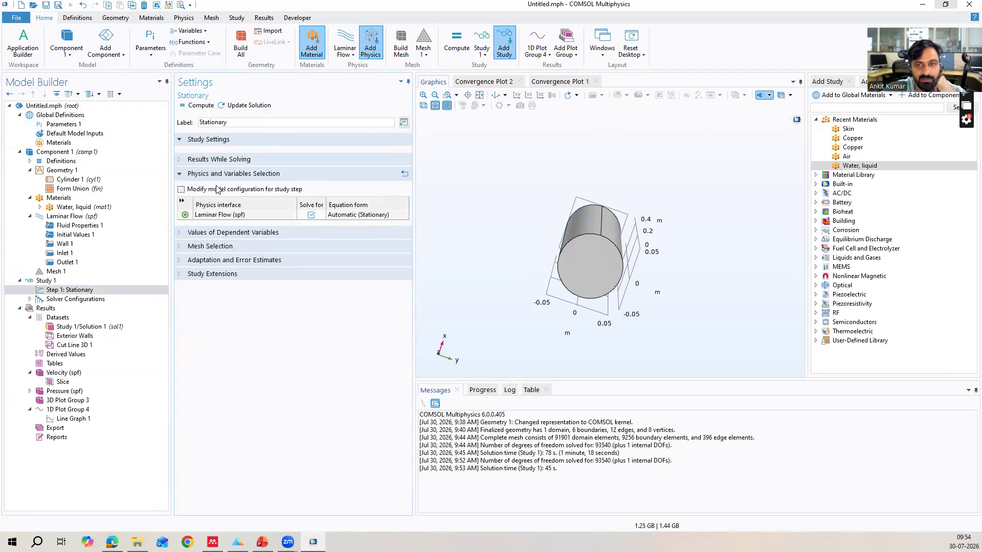
drag(629, 210, 618, 232)
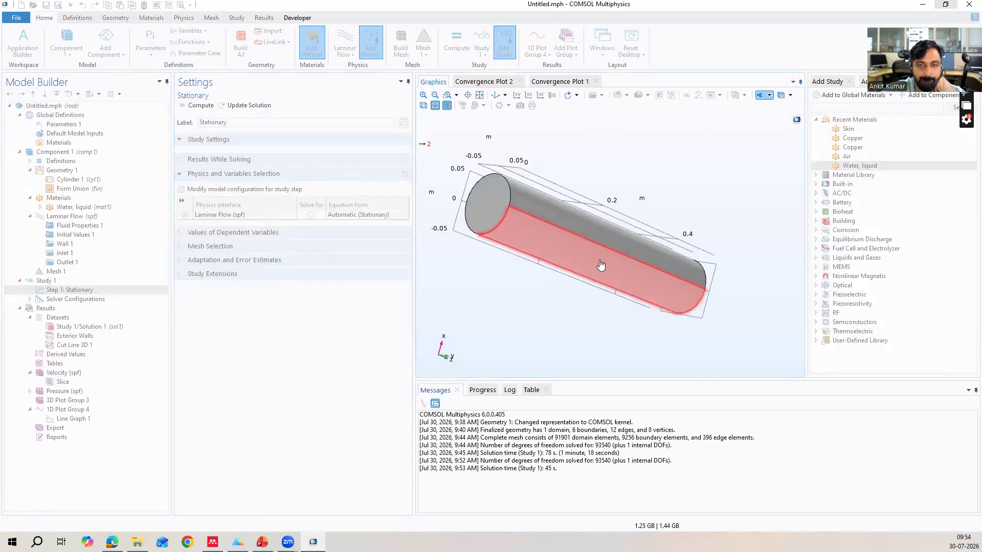
drag(652, 141, 667, 155)
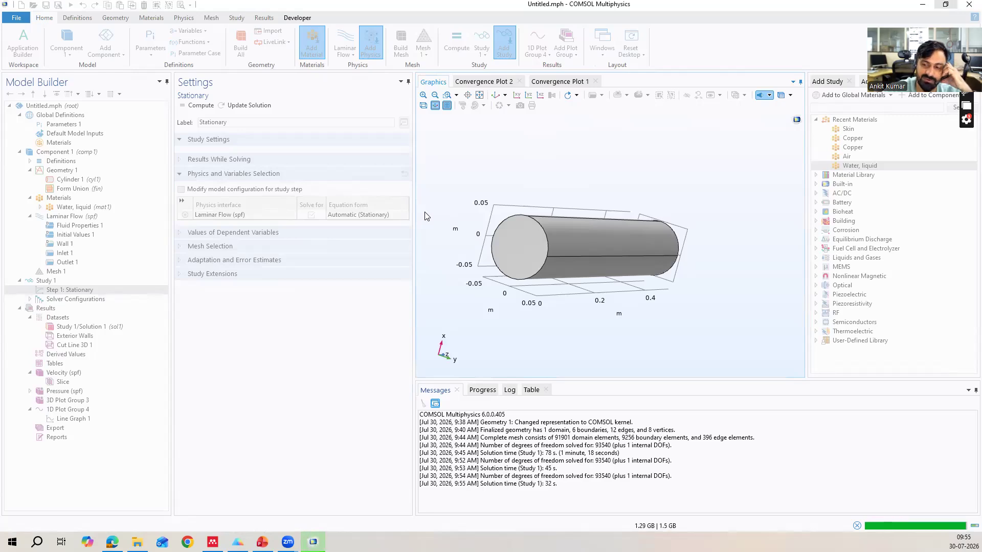
Inspect the velocity slice for the reduced inlet velocity and replot the line graph of velocity across the diameter.
drag(574, 259, 533, 303)
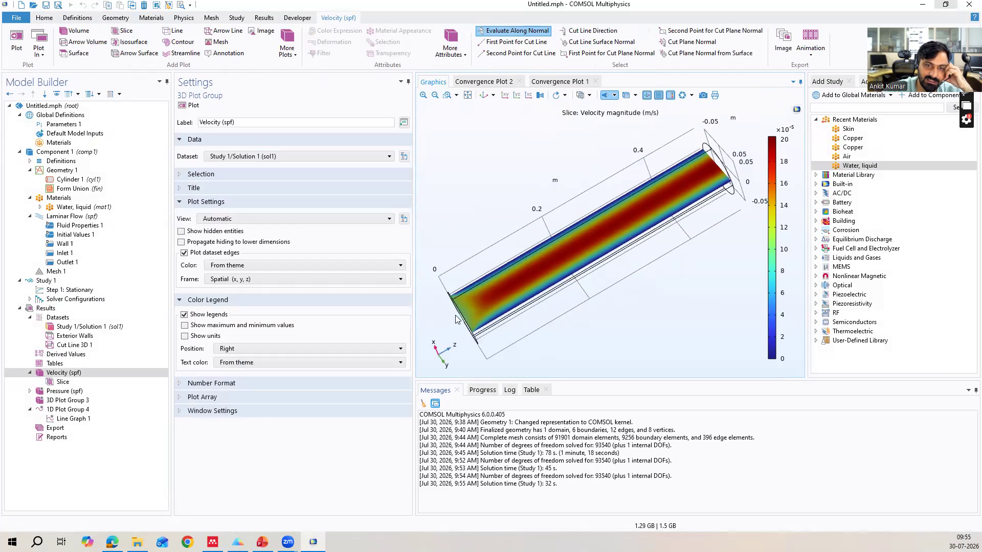
click(53, 383)
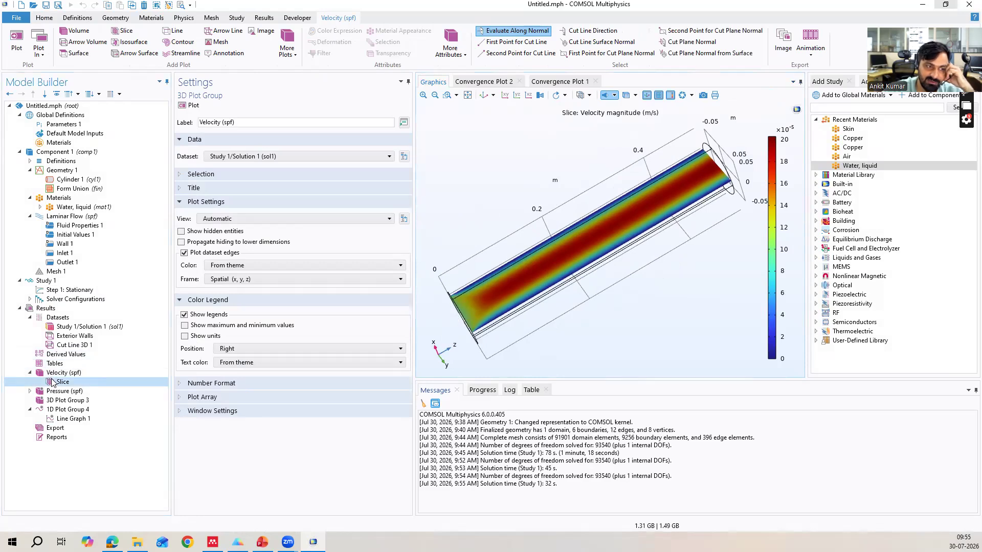
click(82, 420)
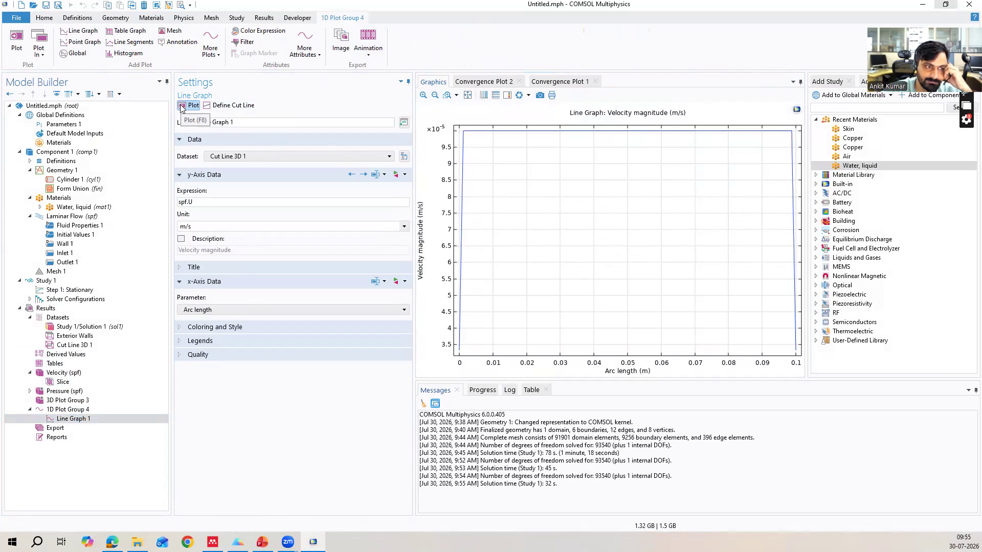
click(82, 401)
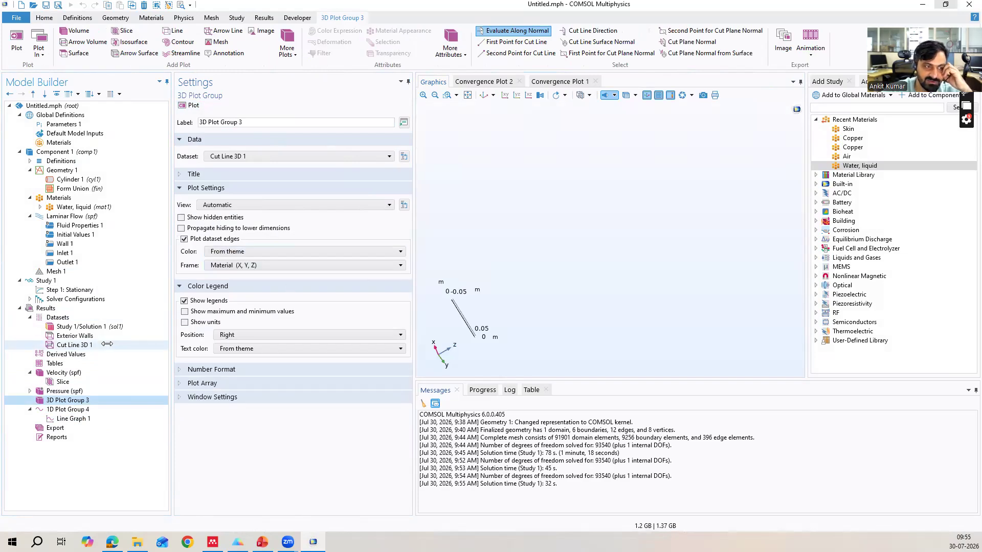
click(965, 113)
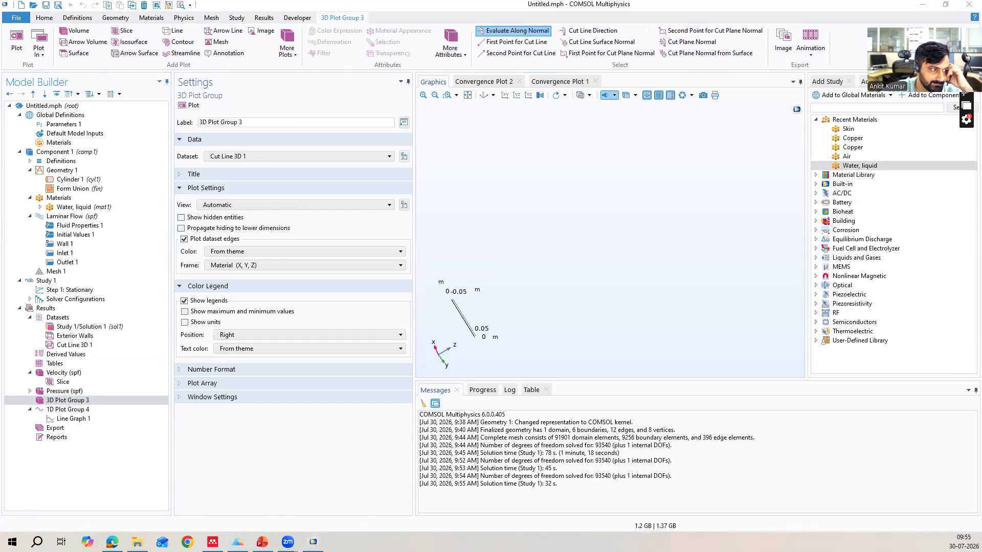